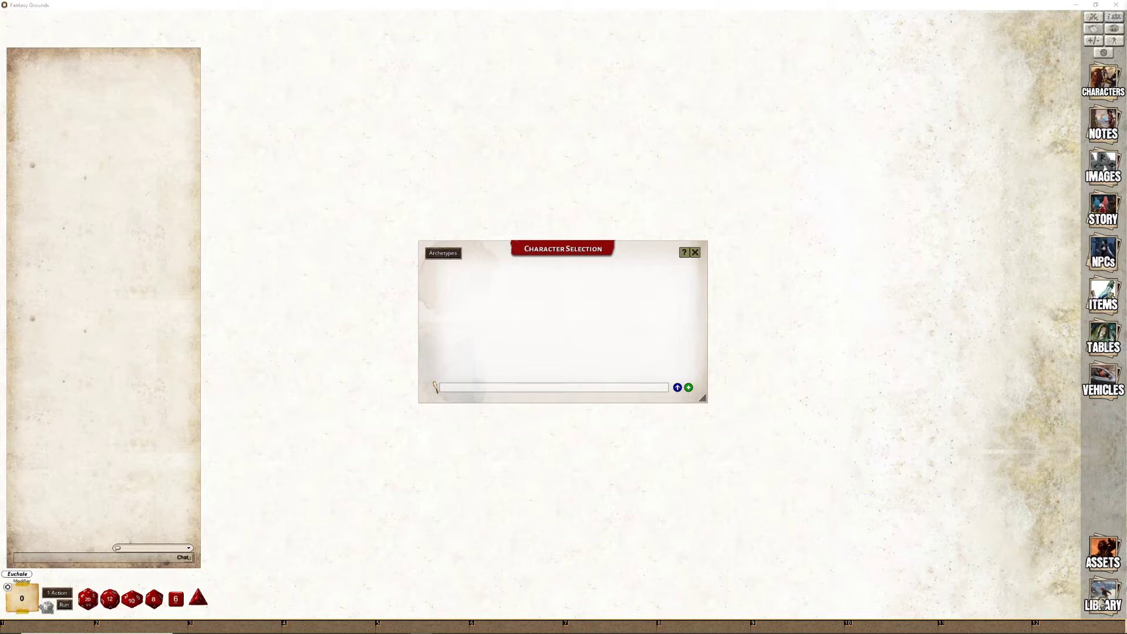
# Load the SWADE Player Guide module from the library and switch the sidebar to the Create PC record types
pyautogui.click(1098, 602)
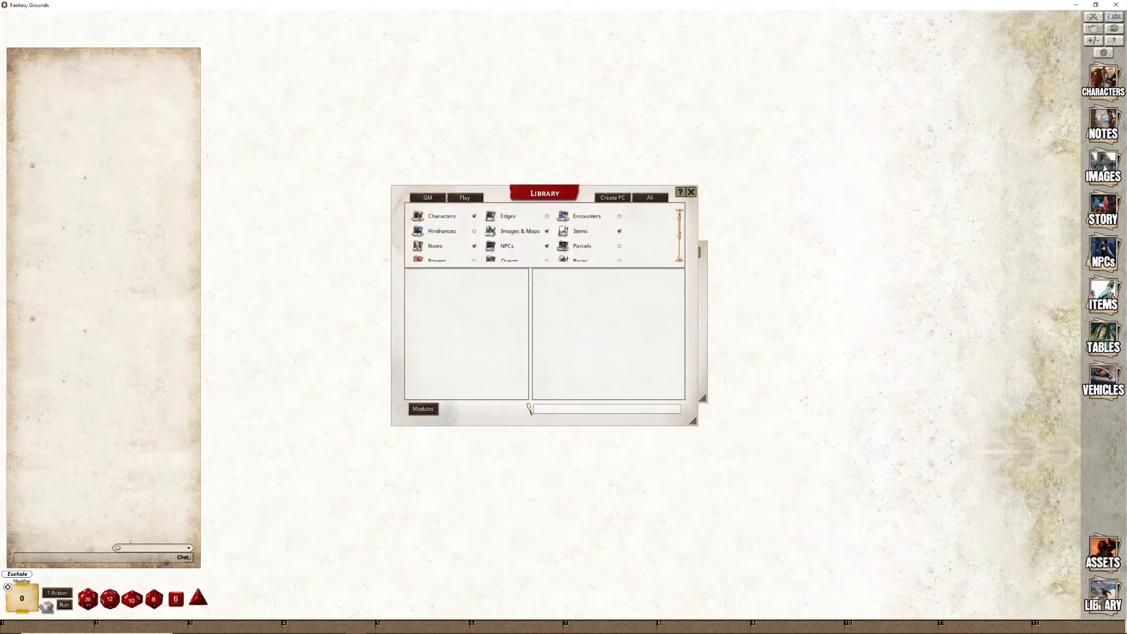
pyautogui.click(423, 411)
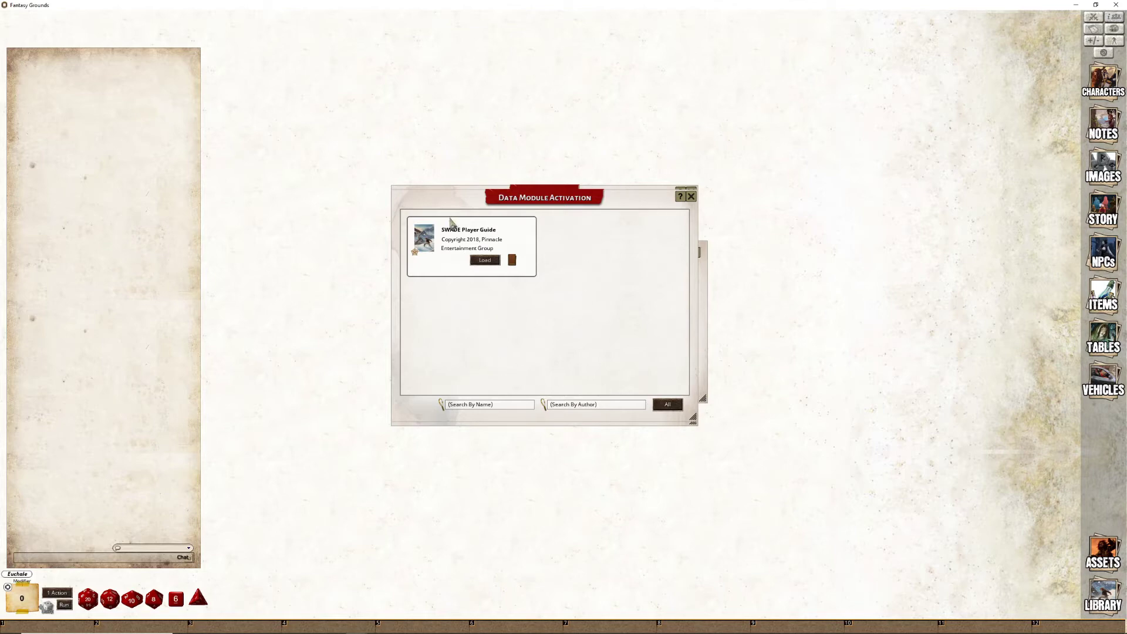
pyautogui.click(691, 197)
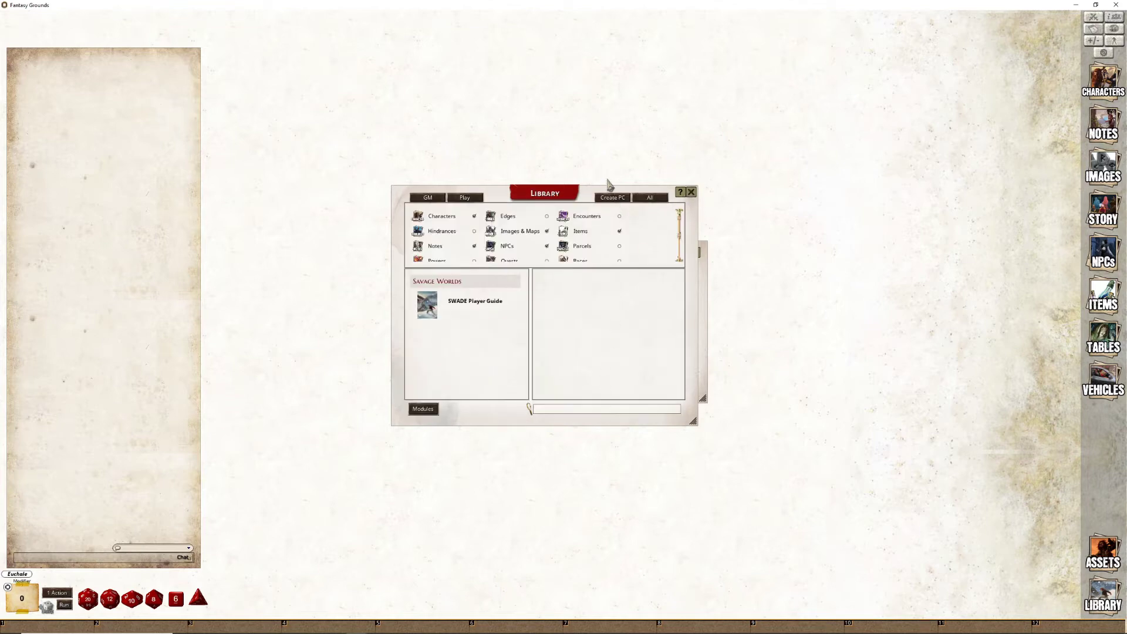
pyautogui.click(619, 200)
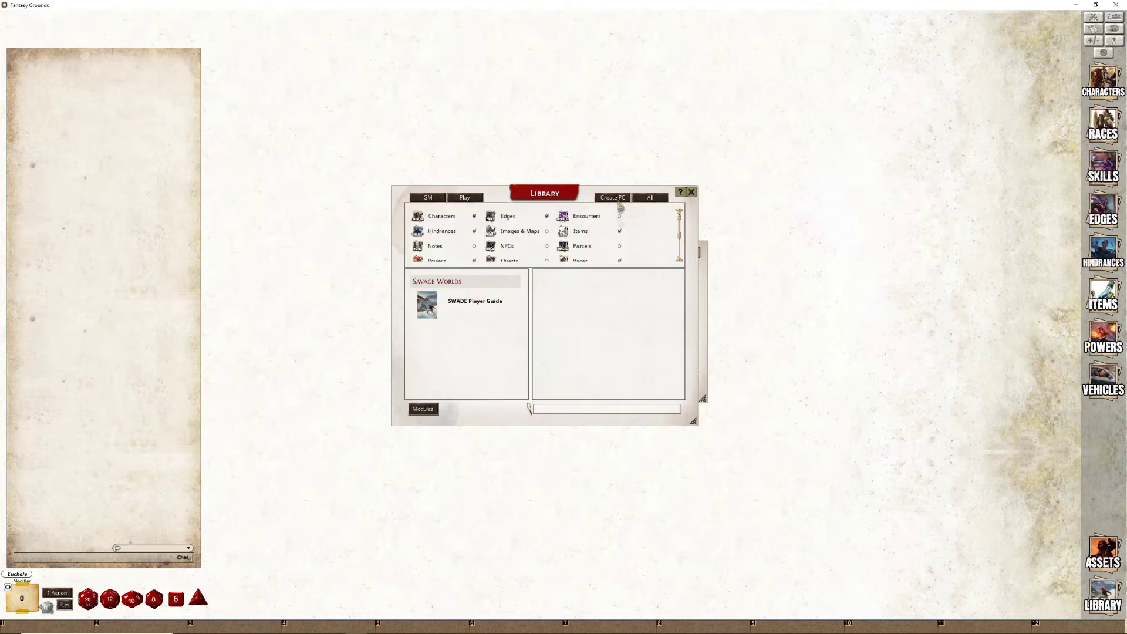
pyautogui.click(692, 193)
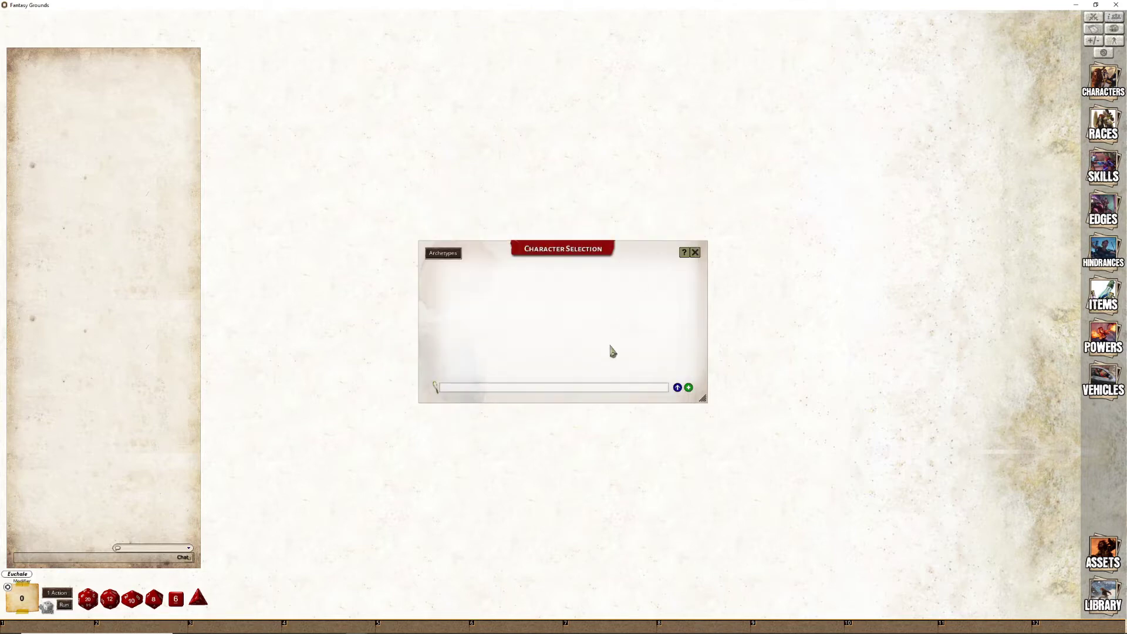
# Create a new character, open its sheet and enter the character's full name
pyautogui.click(690, 392)
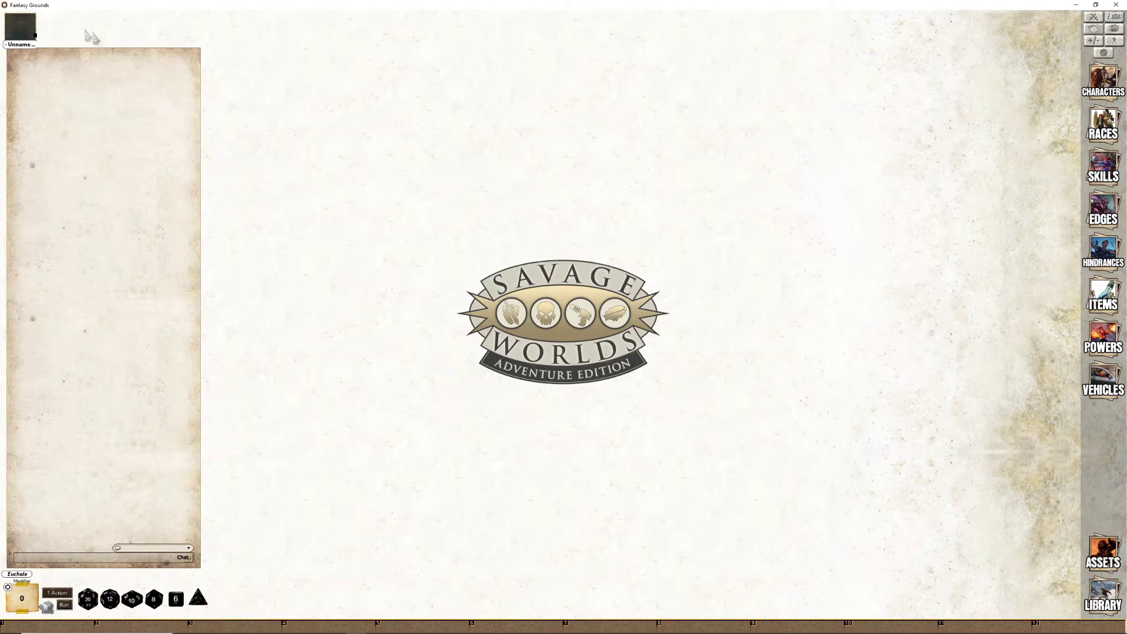
pyautogui.click(15, 36)
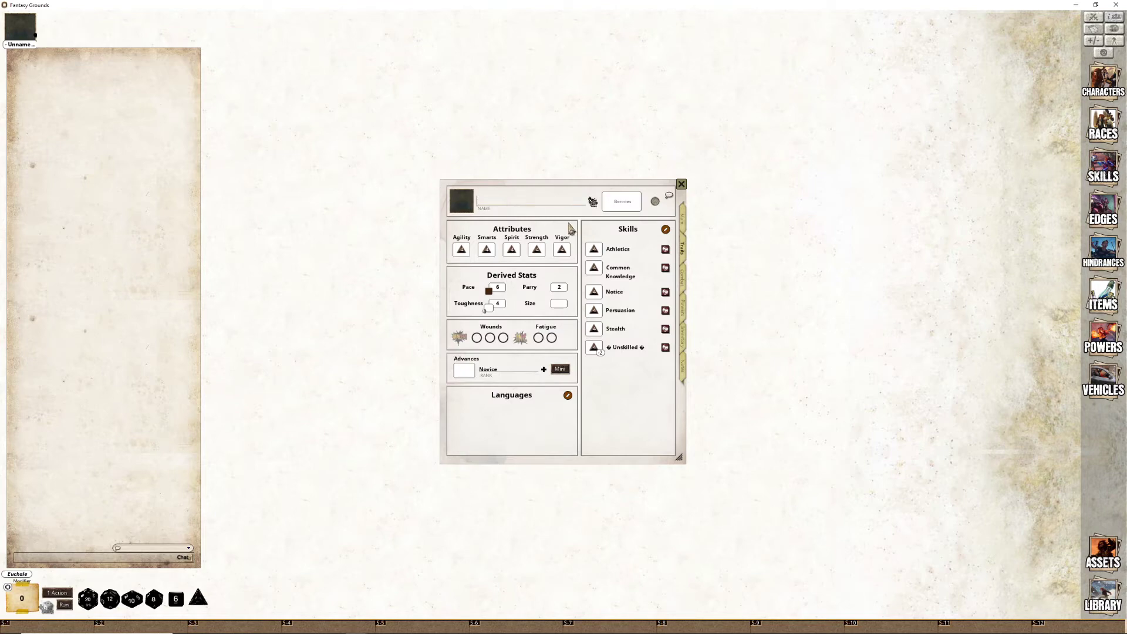
pyautogui.write('Mason')
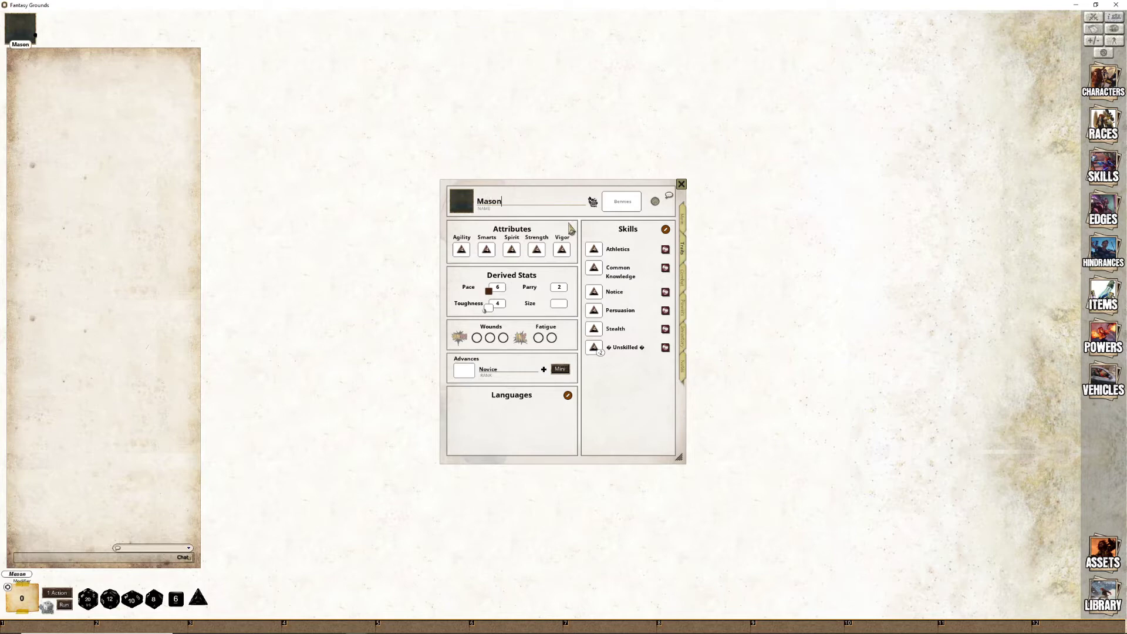
pyautogui.write(' Longbeard')
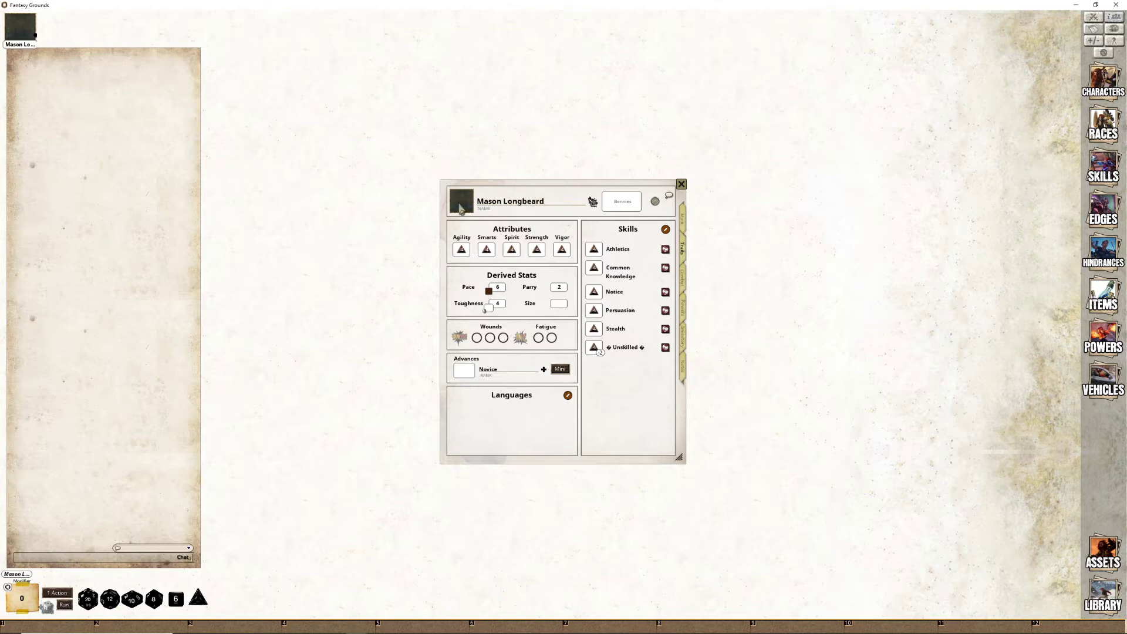
# Set the character's portrait to dwarf-male1.png from the SWADE portrait folder
pyautogui.click(461, 207)
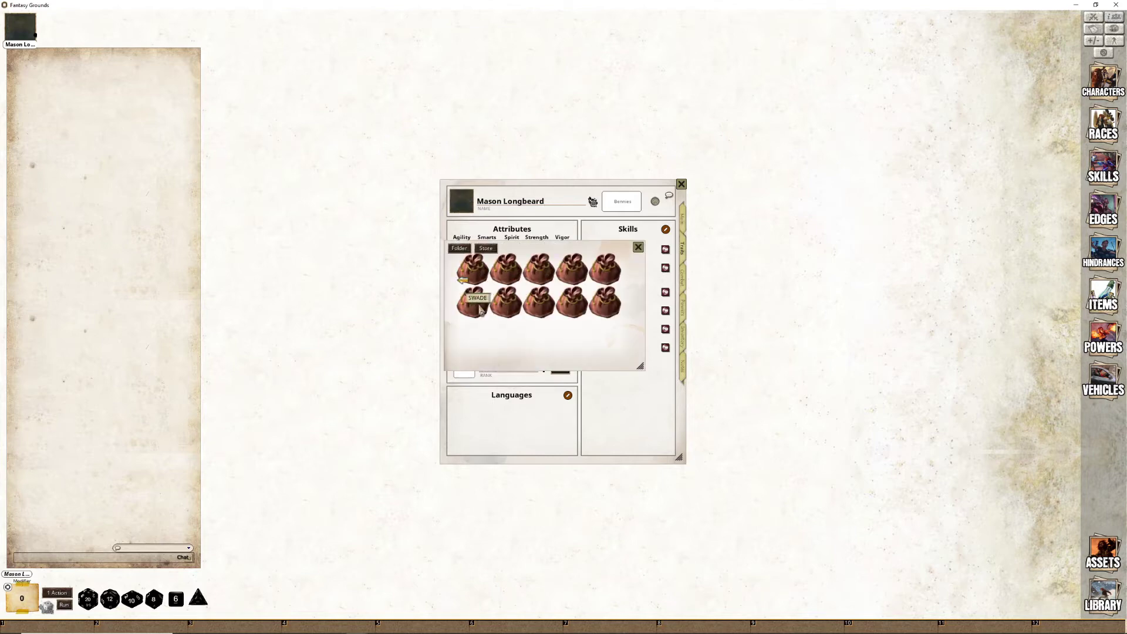
pyautogui.click(473, 303)
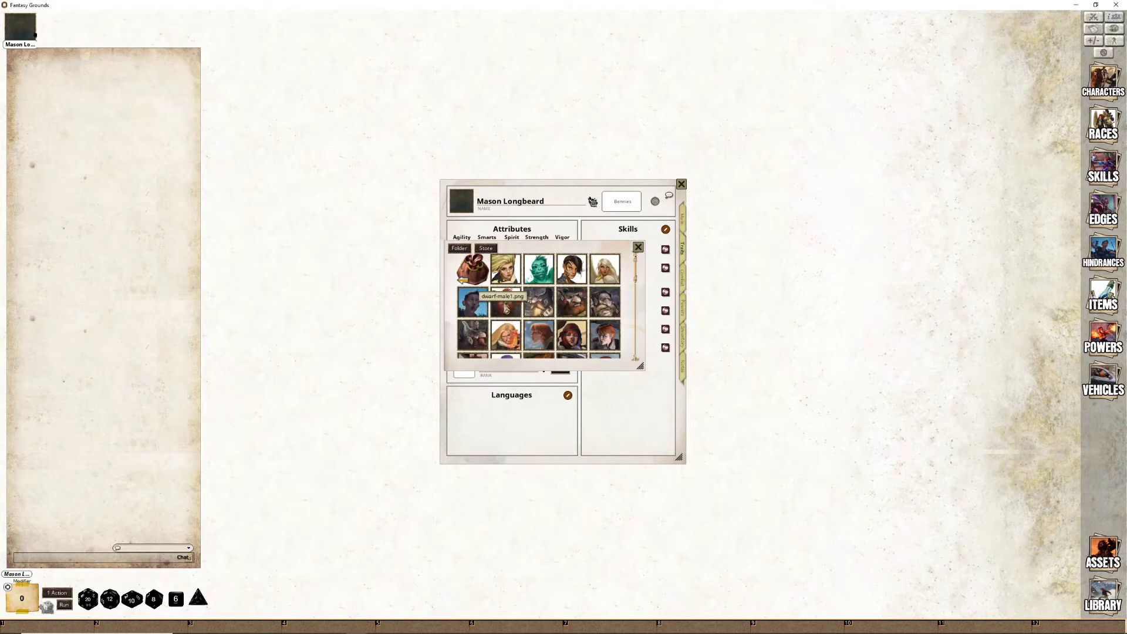
pyautogui.click(508, 309)
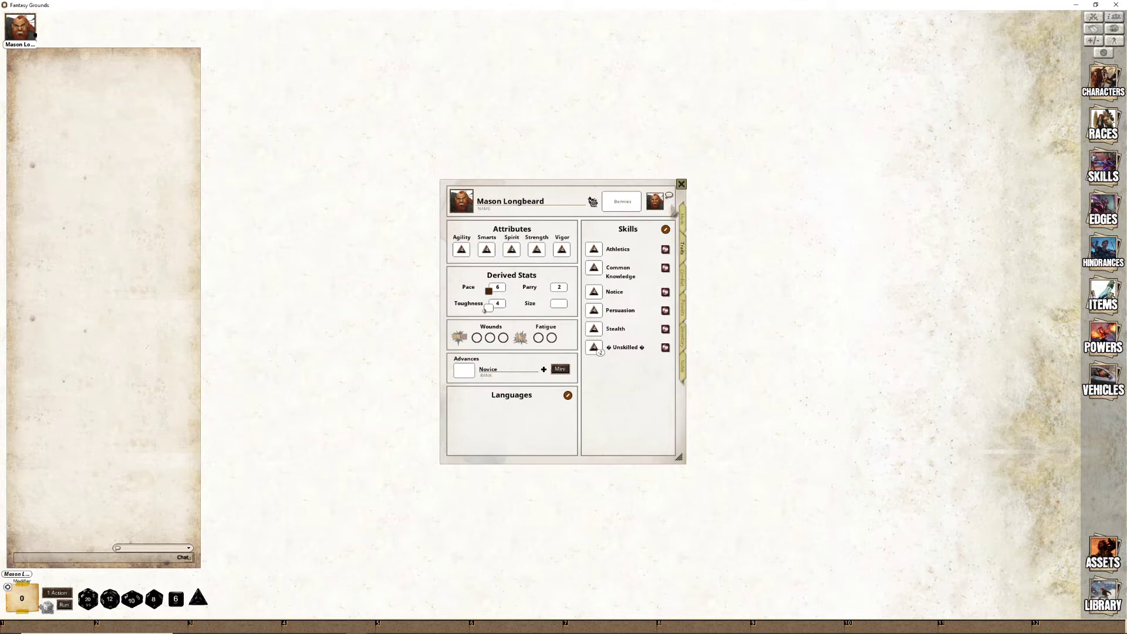
# Show the character's race and edges page and place the races list beside the sheet
pyautogui.click(686, 228)
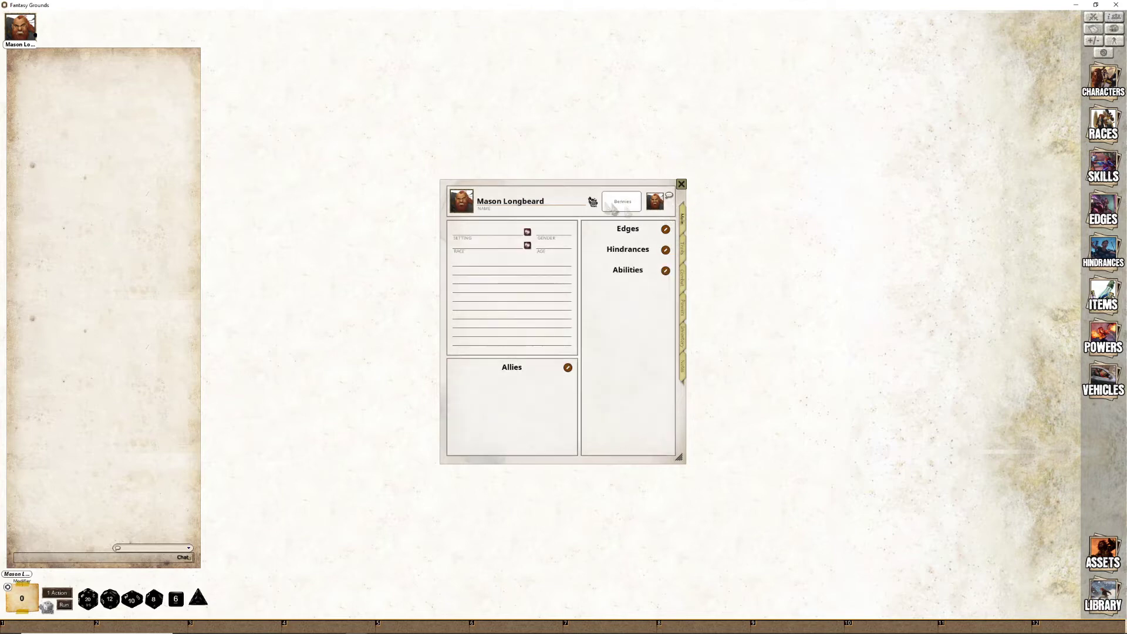
pyautogui.moveTo(598, 222); pyautogui.dragTo(589, 223)
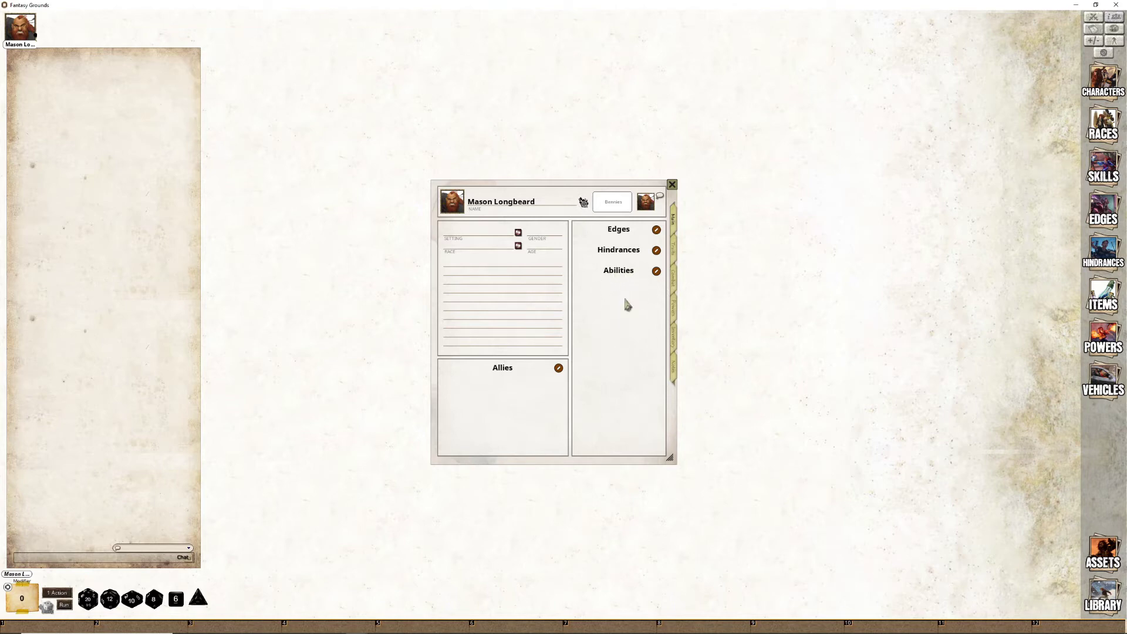
pyautogui.click(459, 246)
pyautogui.click(1102, 124)
pyautogui.moveTo(781, 154); pyautogui.dragTo(804, 188)
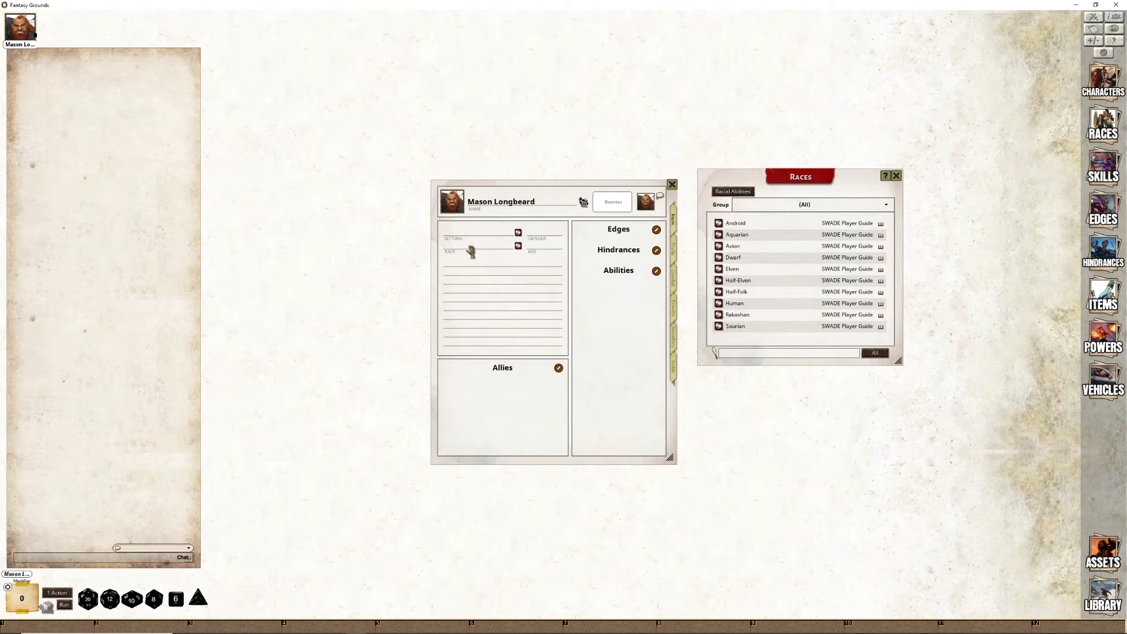
# Read the Half-Folk race's description and racial abilities
pyautogui.click(718, 292)
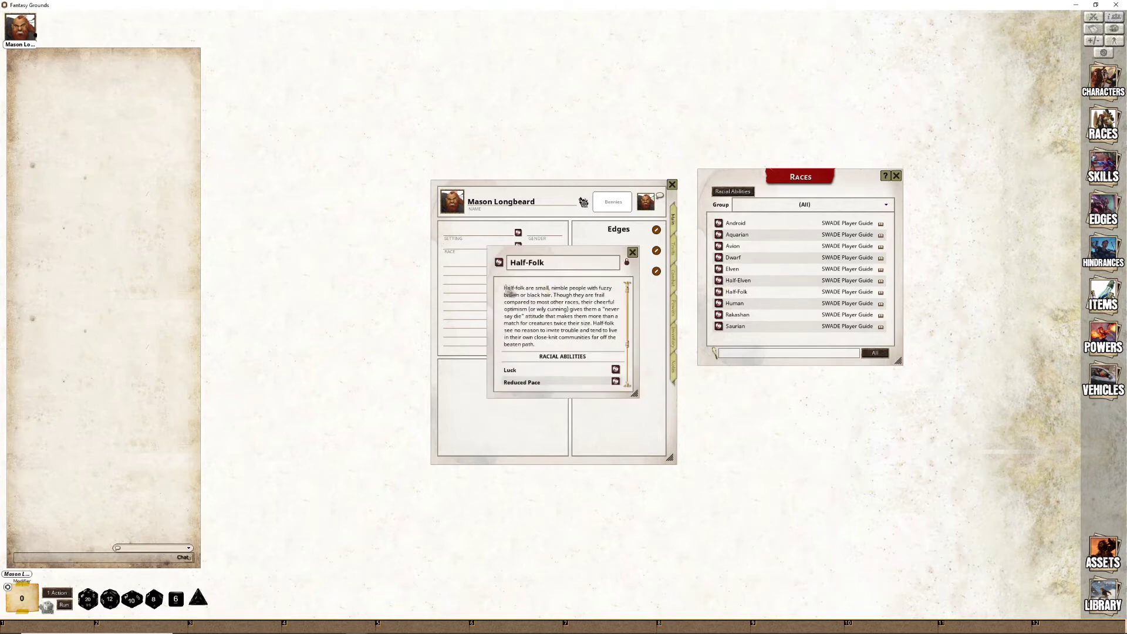
pyautogui.scroll(-5, 578, 336)
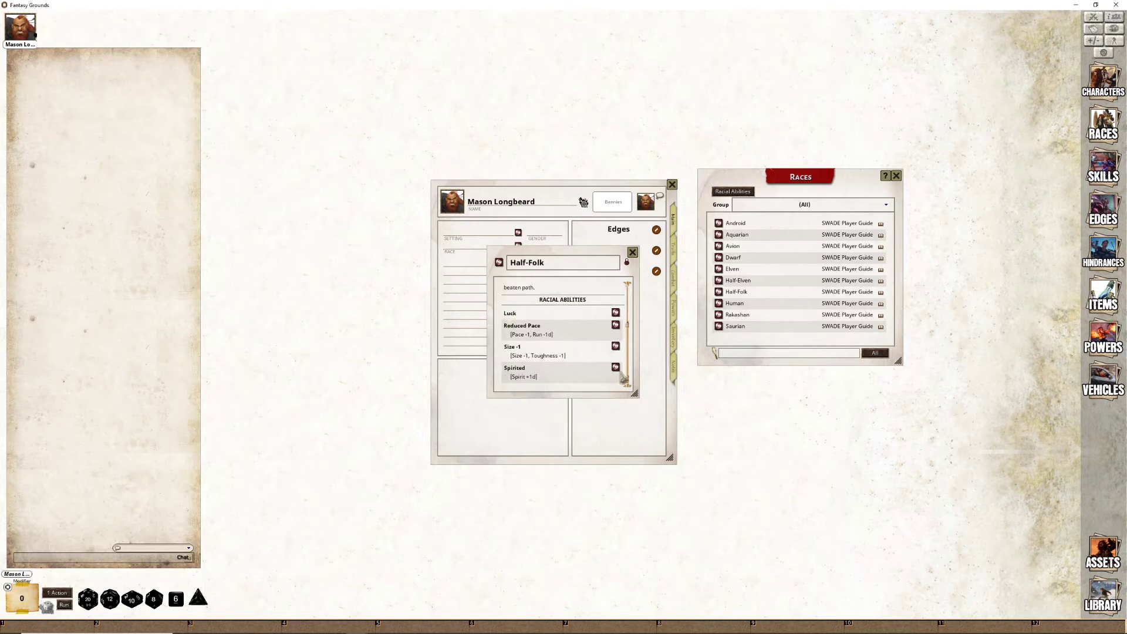
pyautogui.click(632, 252)
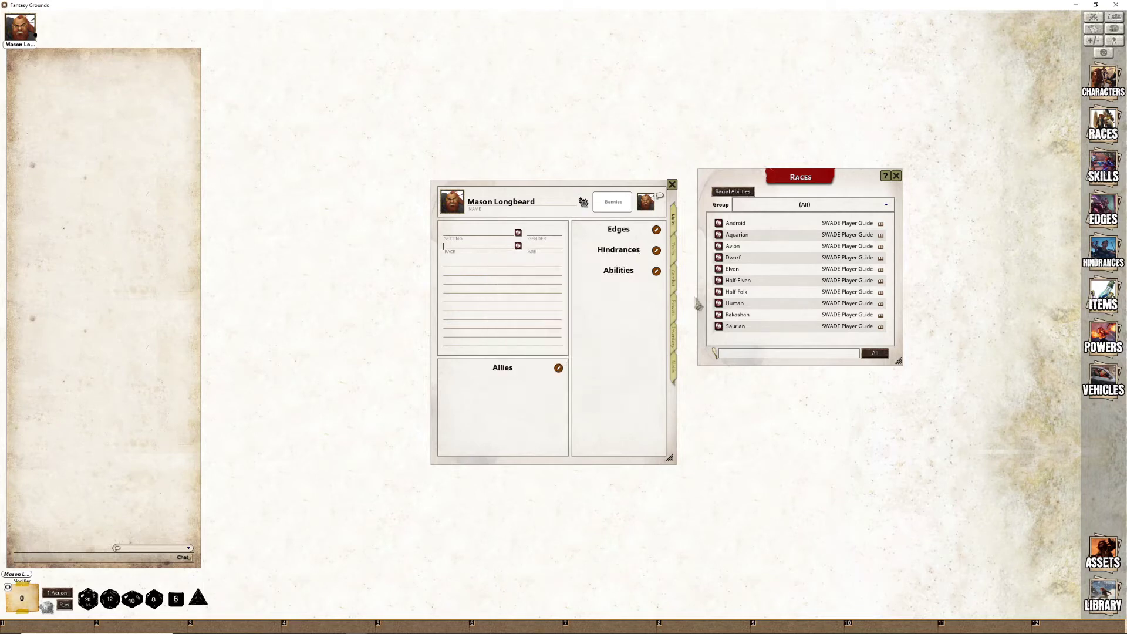
# Assign the Human race to the character, read its Adaptable ability and close the races list
pyautogui.moveTo(720, 304); pyautogui.dragTo(472, 249)
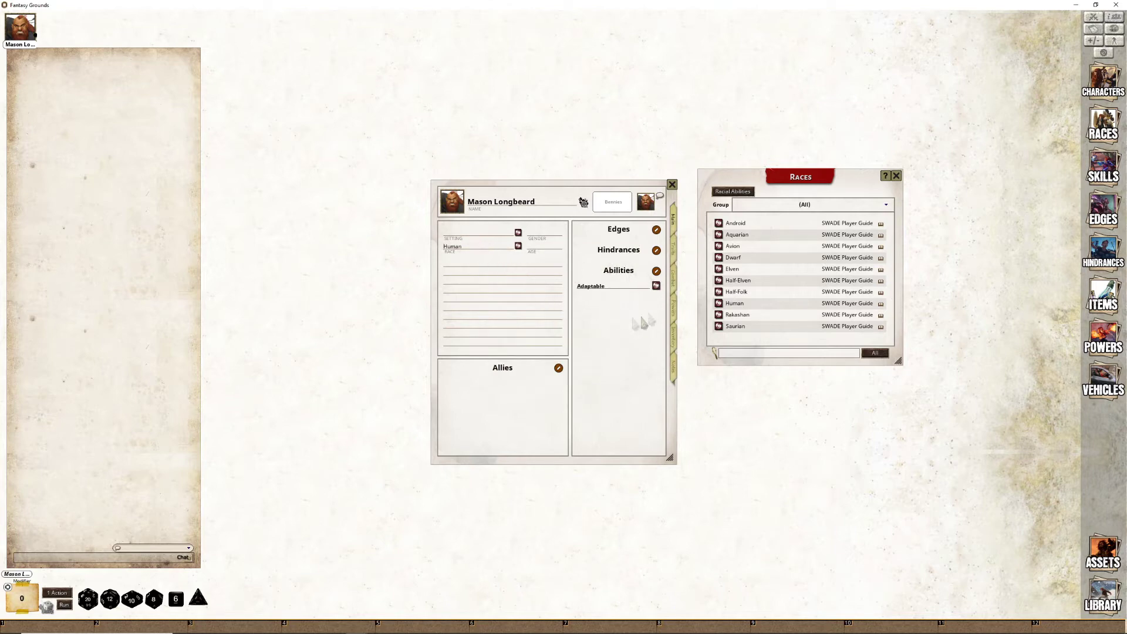
pyautogui.click(656, 285)
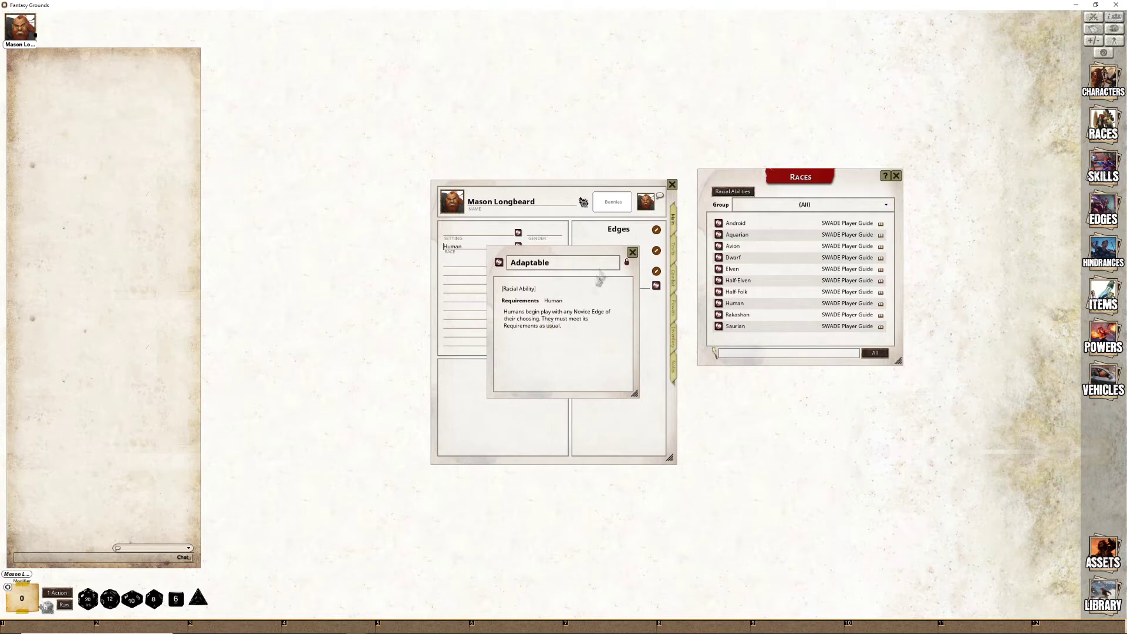
pyautogui.click(632, 252)
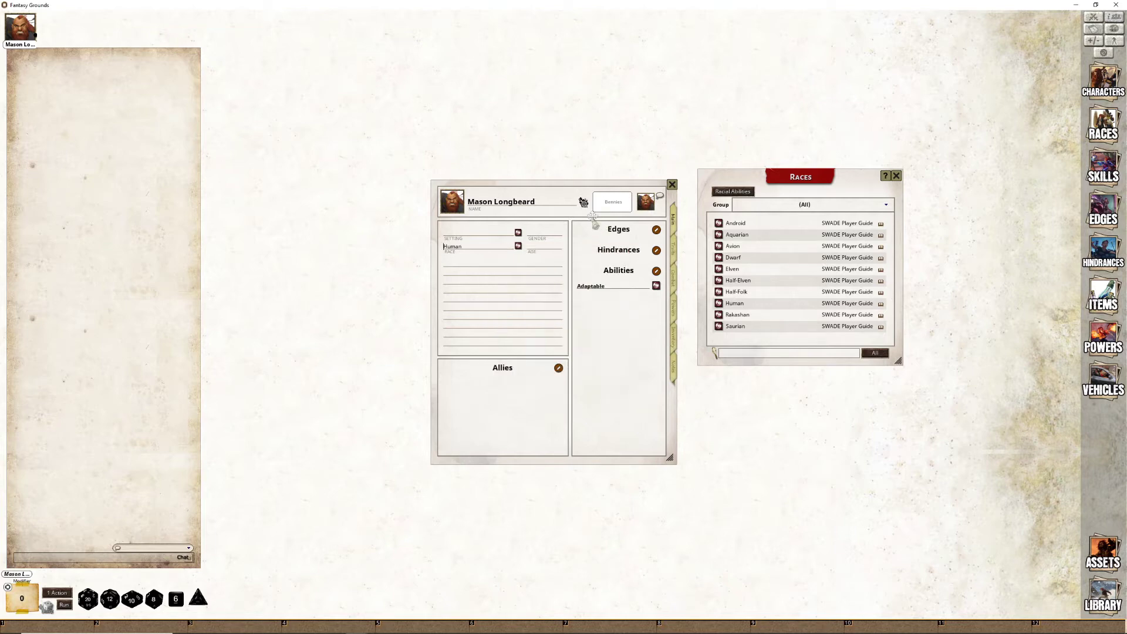
pyautogui.moveTo(592, 218); pyautogui.dragTo(589, 210)
pyautogui.click(896, 175)
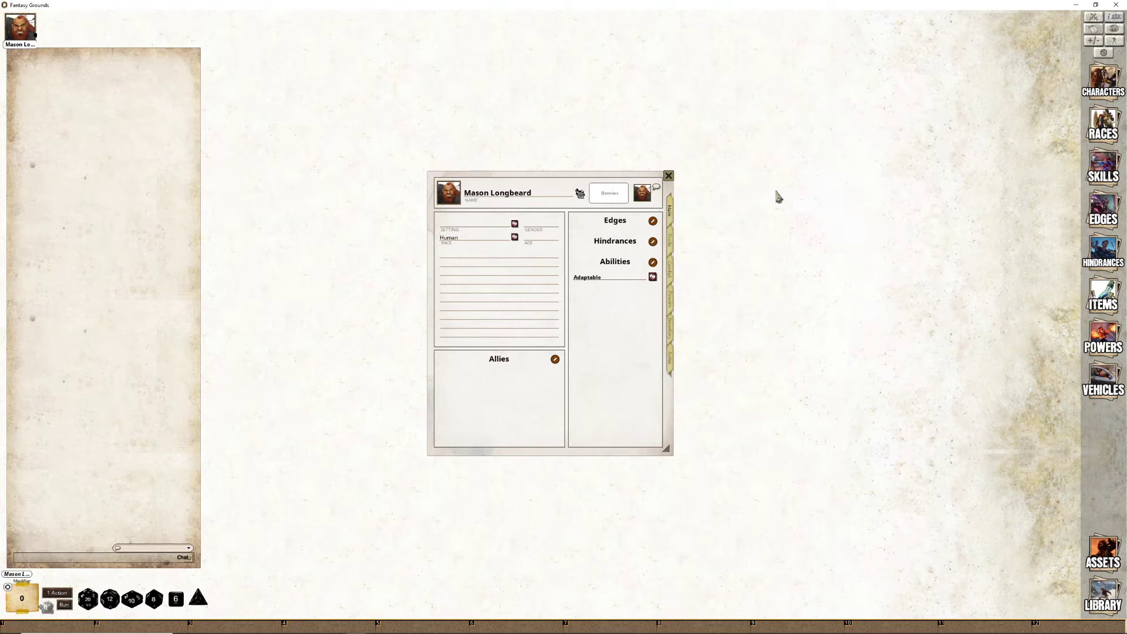
# Open the hindrances list, read the Arrogant (Major) entry and add it to the character's hindrances
pyautogui.click(1102, 249)
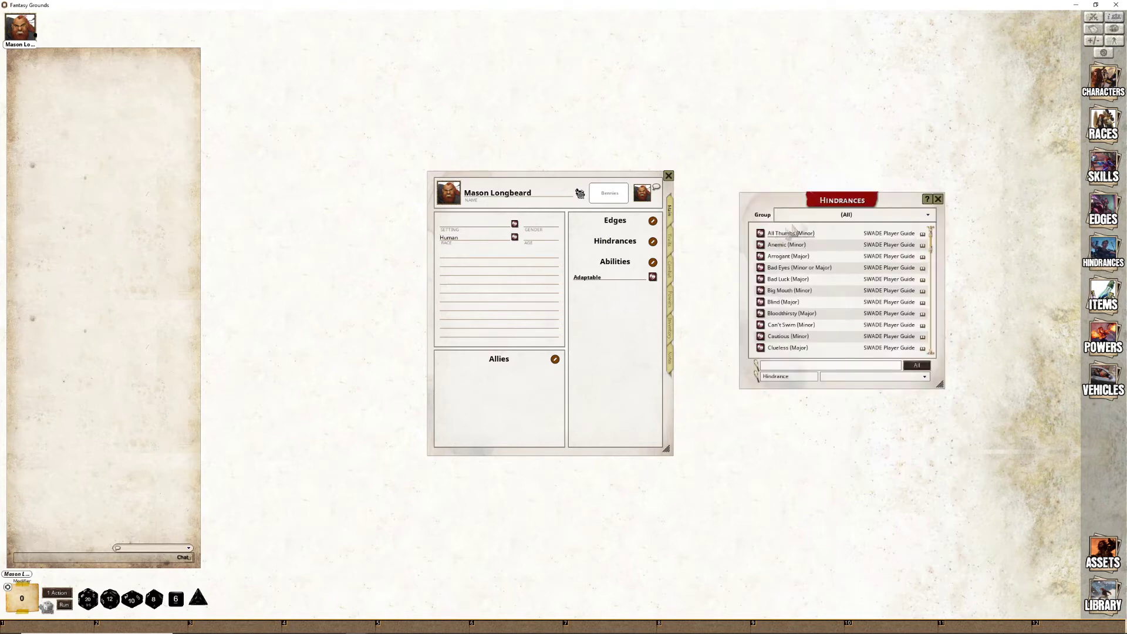
pyautogui.moveTo(824, 212); pyautogui.dragTo(802, 192)
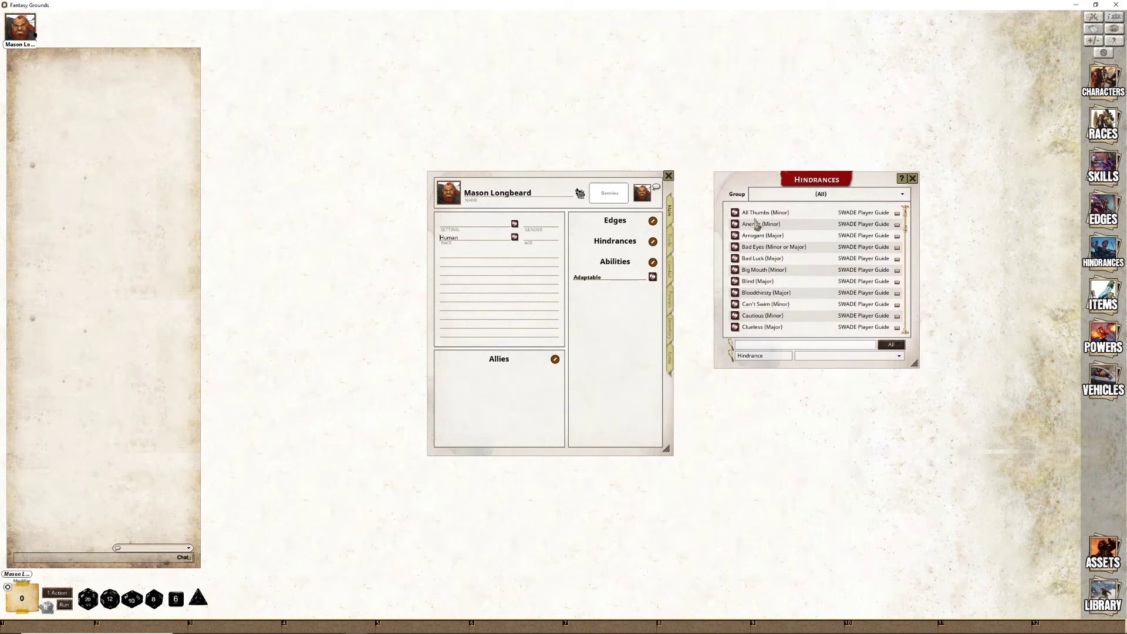
pyautogui.click(768, 236)
pyautogui.moveTo(581, 283); pyautogui.dragTo(356, 188)
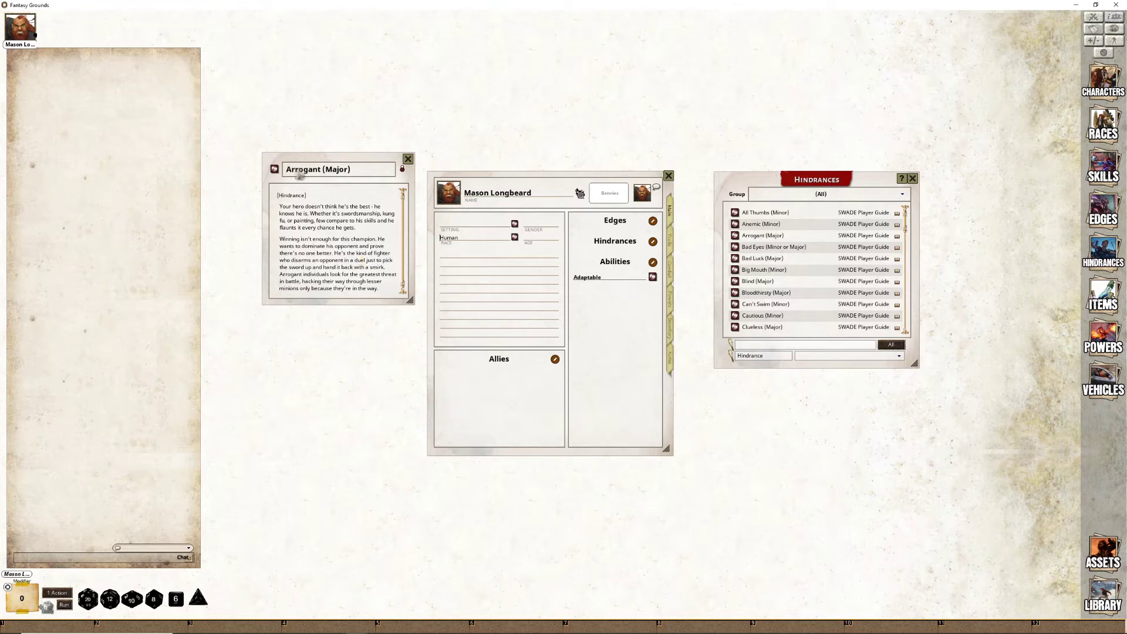
pyautogui.moveTo(276, 170); pyautogui.dragTo(605, 252)
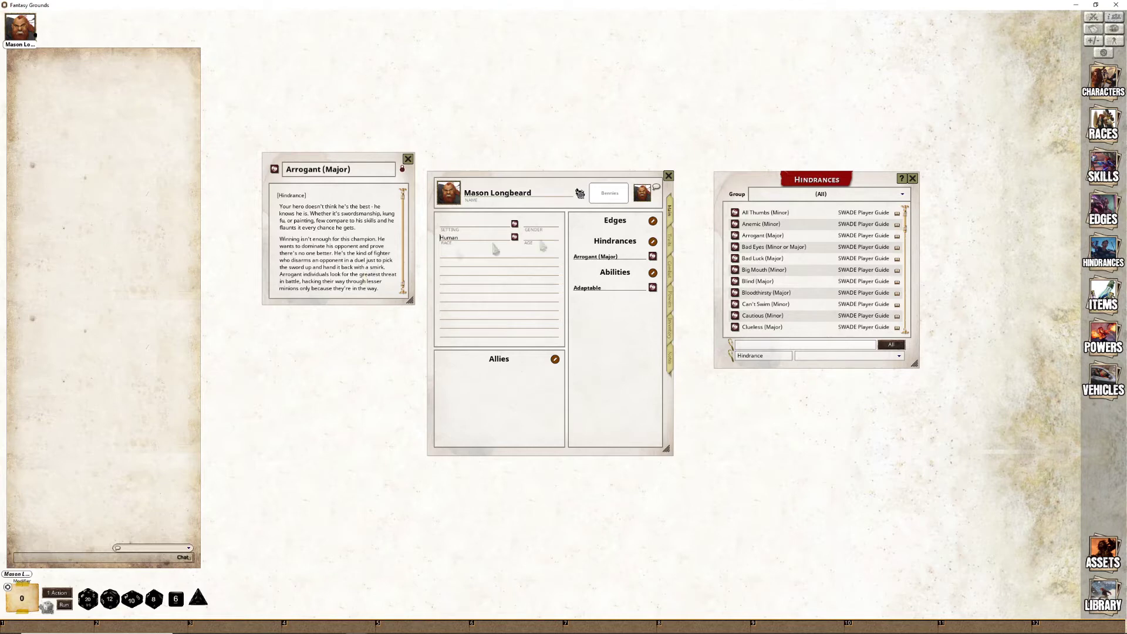
# Read the Bad Eyes (Minor or Major) entry and add it to the character's hindrances
pyautogui.click(734, 247)
pyautogui.moveTo(564, 276); pyautogui.dragTo(341, 221)
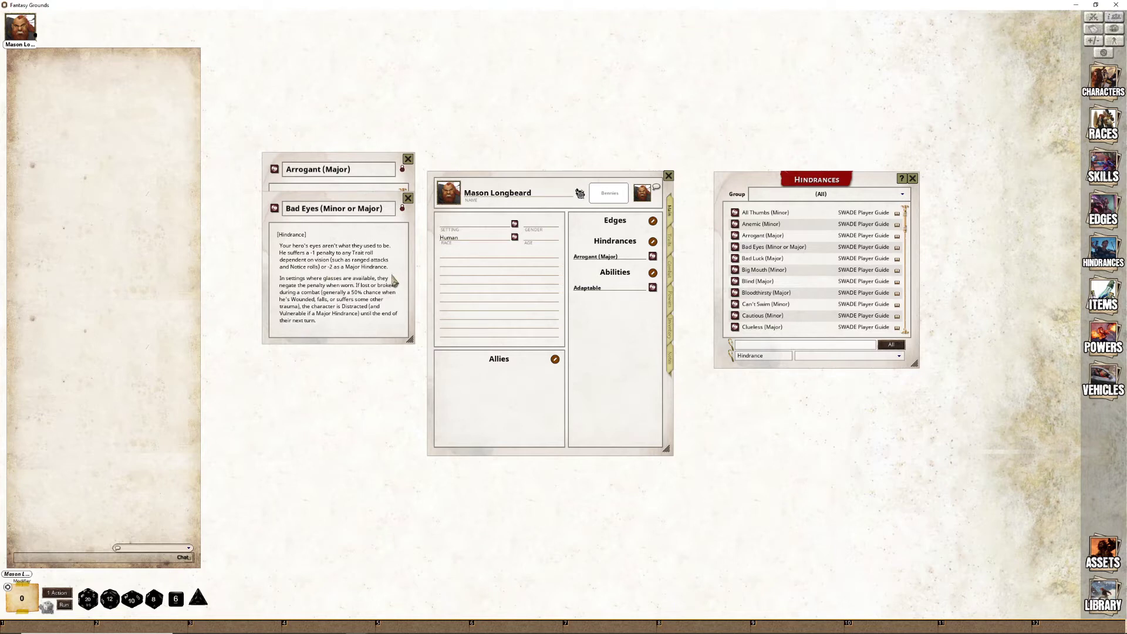
pyautogui.moveTo(275, 209); pyautogui.dragTo(618, 289)
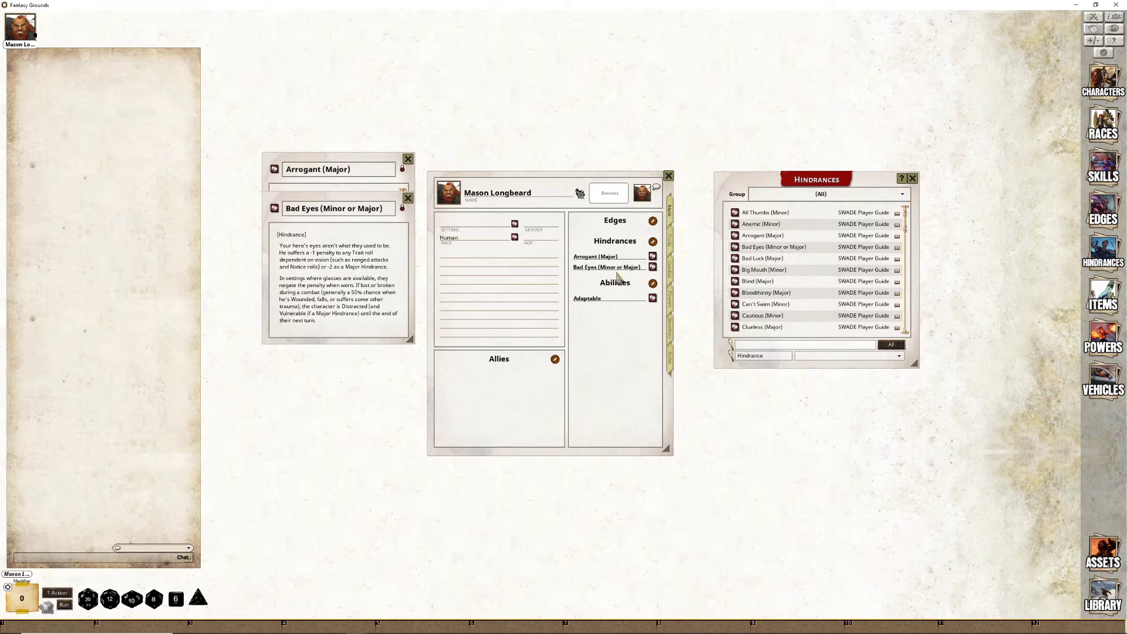
pyautogui.click(599, 299)
pyautogui.click(616, 267)
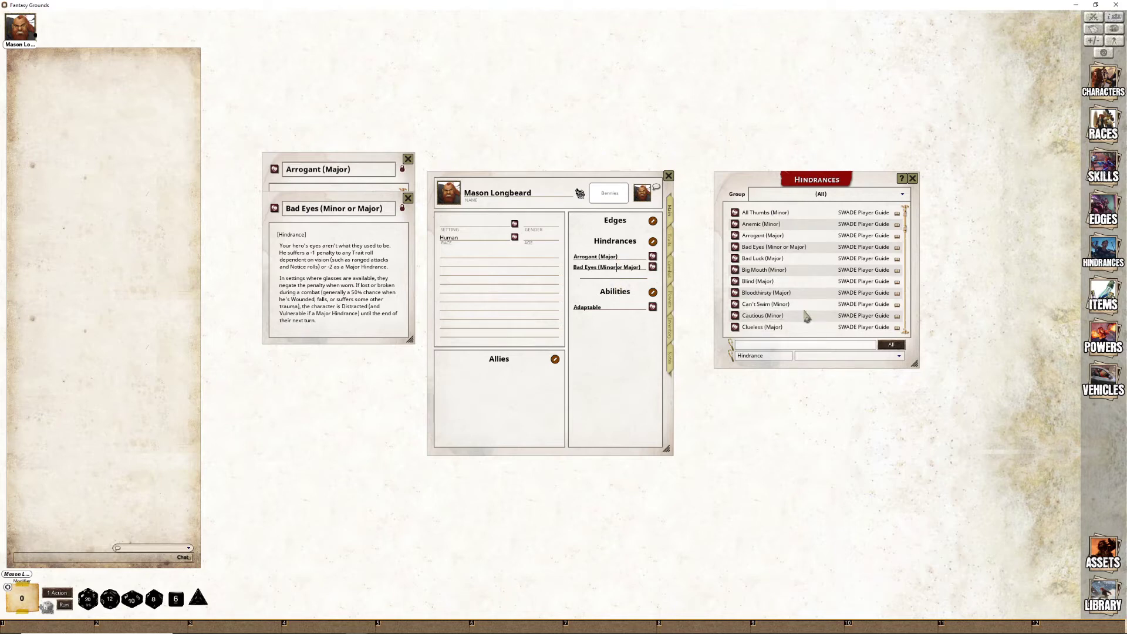
# Add the Quirk (Minor) hindrance to the character and append the note "Makes Hand Gesture"
pyautogui.scroll(-2, 805, 316)
pyautogui.scroll(-10, 798, 310)
pyautogui.scroll(-4, 791, 301)
pyautogui.moveTo(735, 274); pyautogui.dragTo(621, 283)
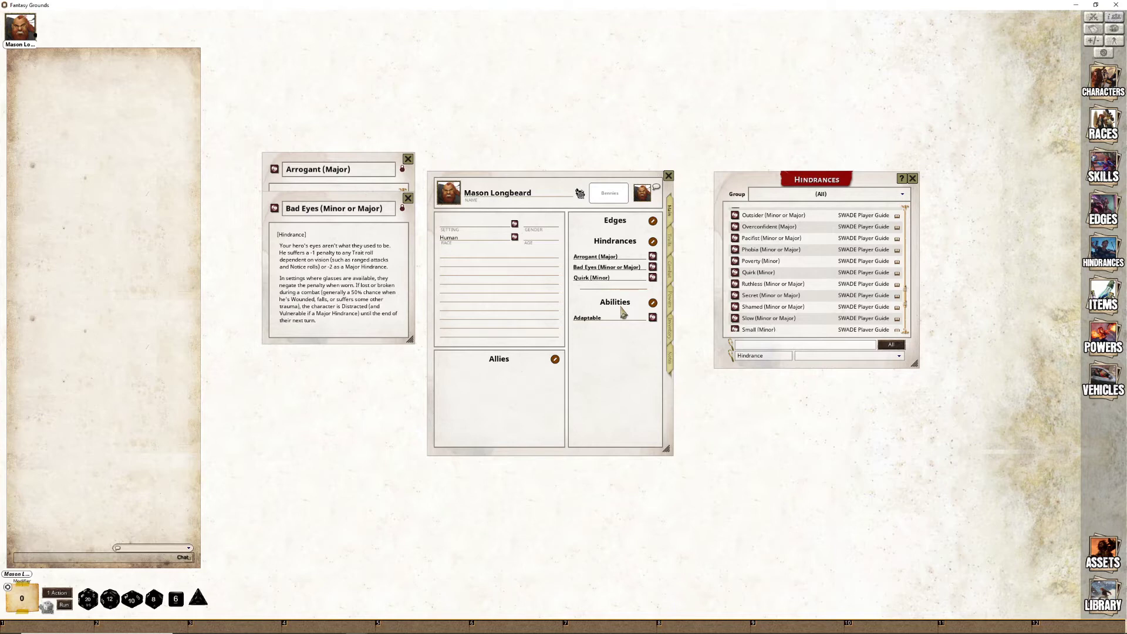
pyautogui.write('Makes Hand Gesture')
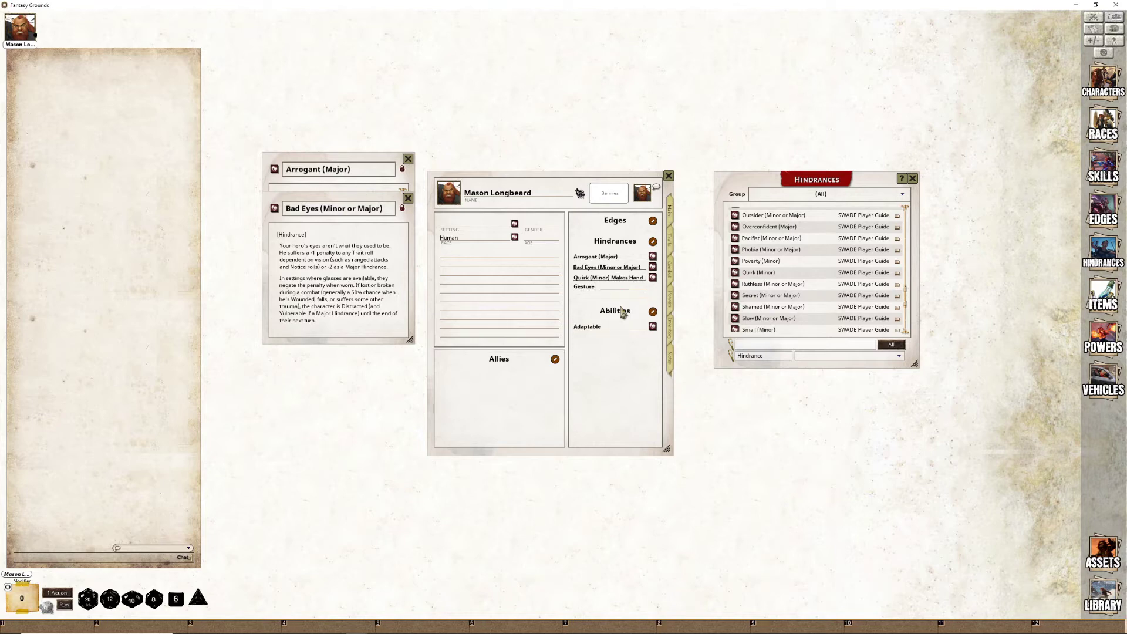
# Shorten the Bad Eyes hindrance's name on the character sheet to "Bad Eyes (Minor)"
pyautogui.click(619, 267)
pyautogui.press('BackSpace')
pyautogui.press('BackSpace')
pyautogui.press('BackSpace')
pyautogui.press('BackSpace')
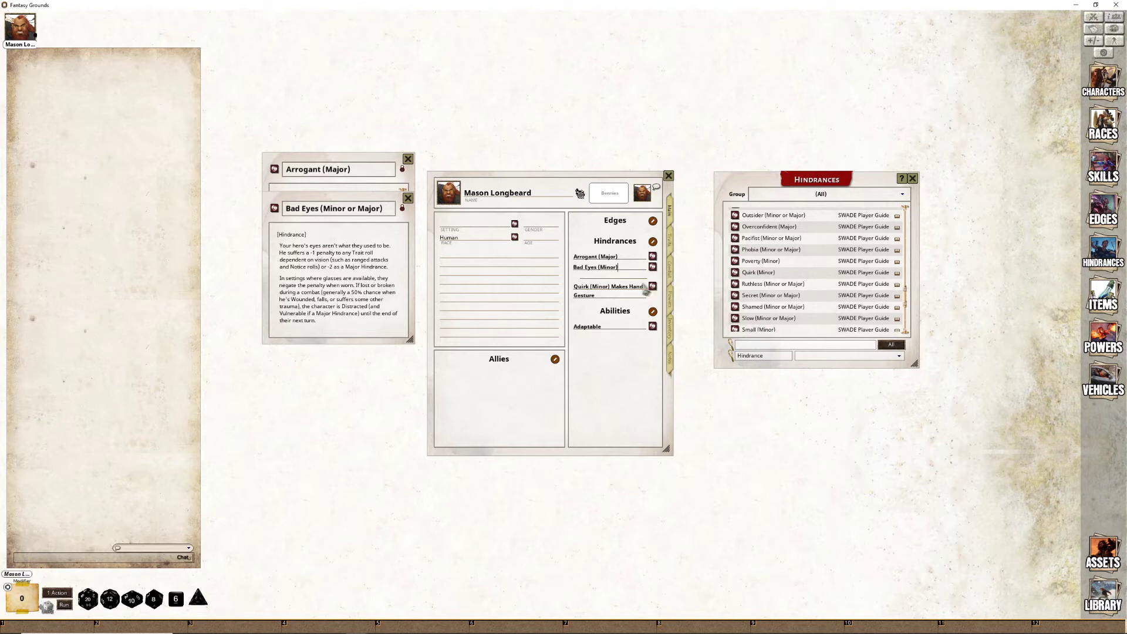
pyautogui.click(629, 299)
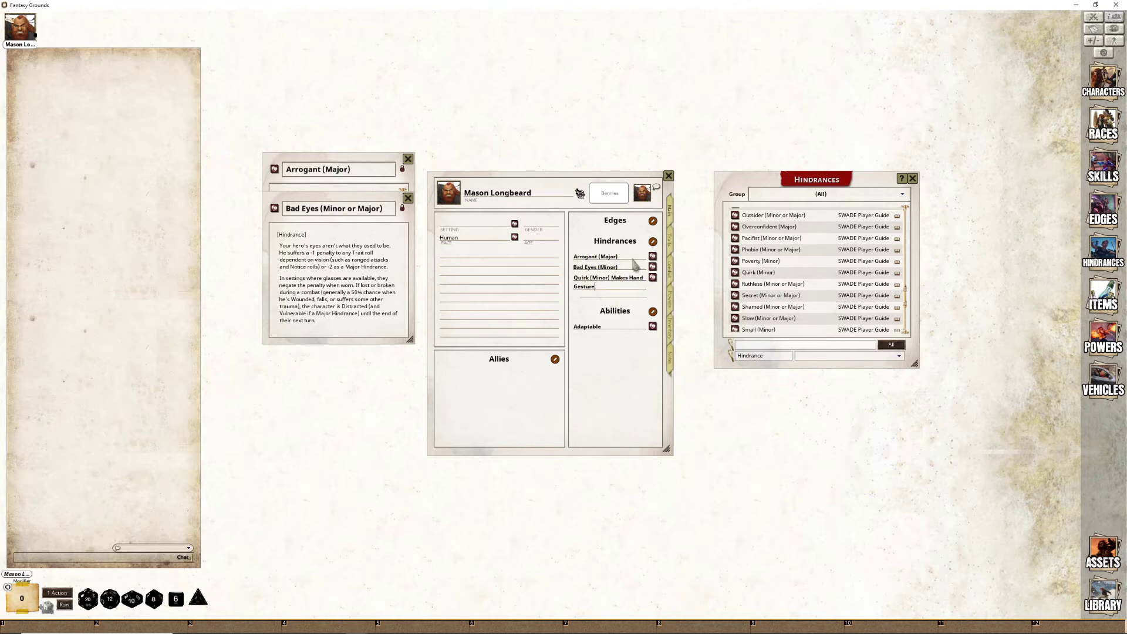
pyautogui.click(577, 288)
# Close the hindrances list, open the edges list with its search filter cleared and add Arcane Background (Magic) to the character's edges
pyautogui.click(912, 178)
pyautogui.click(1102, 216)
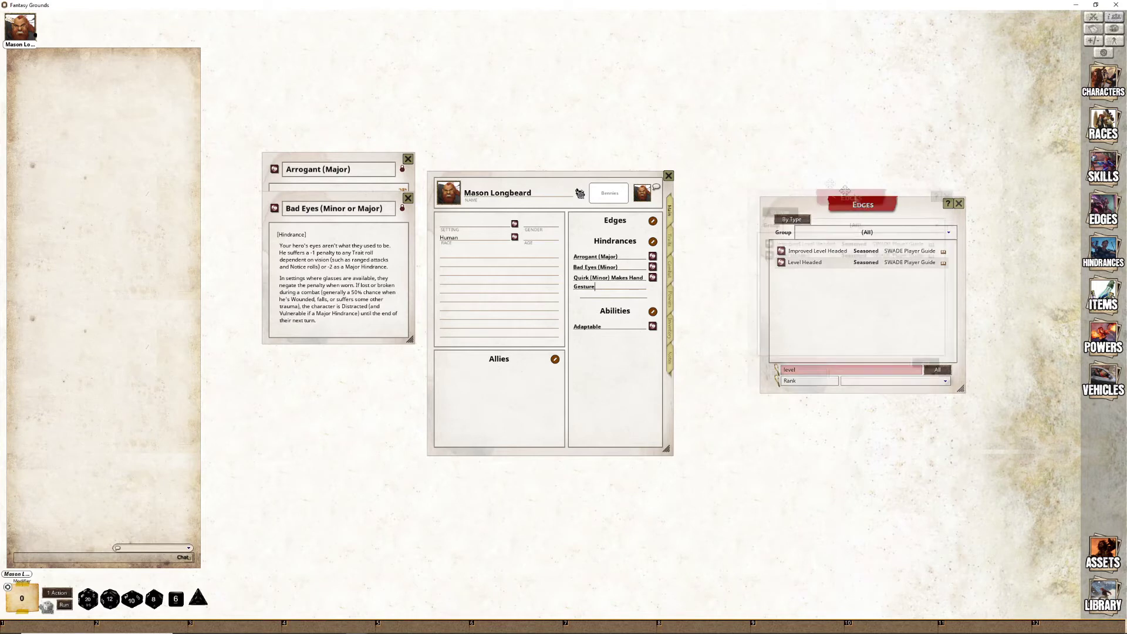
pyautogui.moveTo(879, 216); pyautogui.dragTo(806, 185)
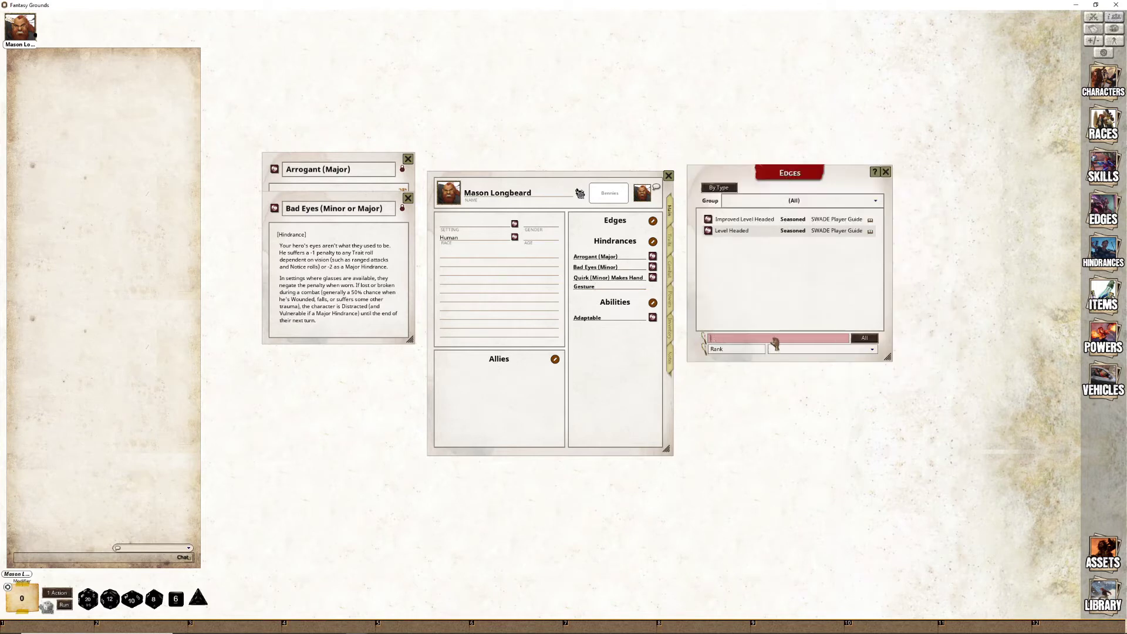
pyautogui.press('BackSpace')
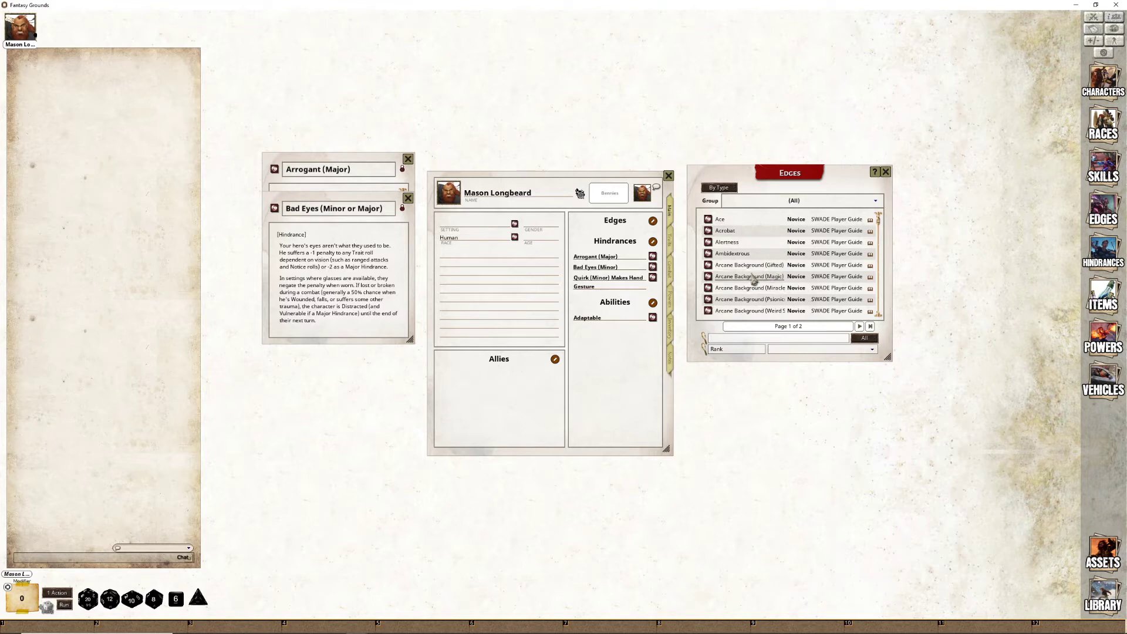
pyautogui.moveTo(727, 273); pyautogui.dragTo(592, 232)
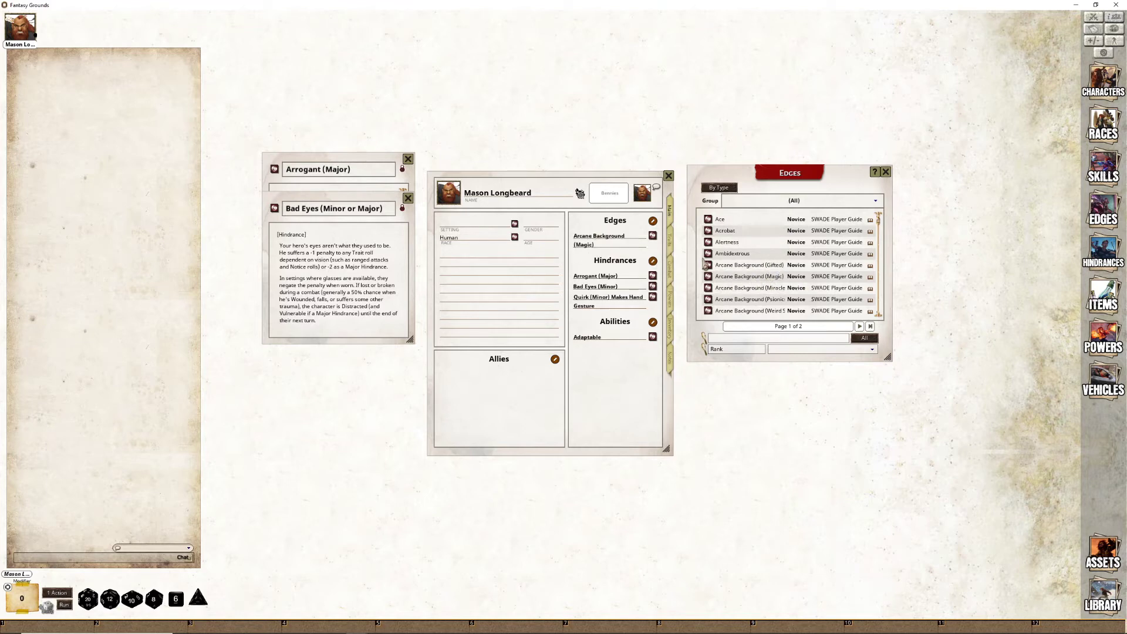
# Read the Ace edge's entry and close it together with the open Bad Eyes and Arrogant hindrance entries
pyautogui.click(708, 219)
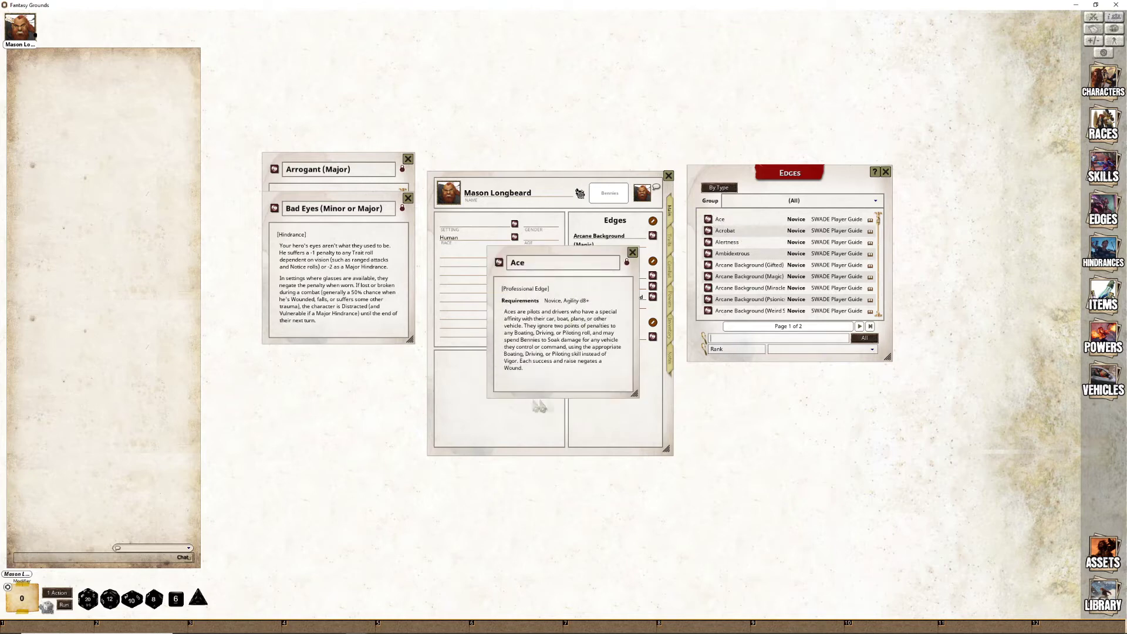
pyautogui.click(632, 252)
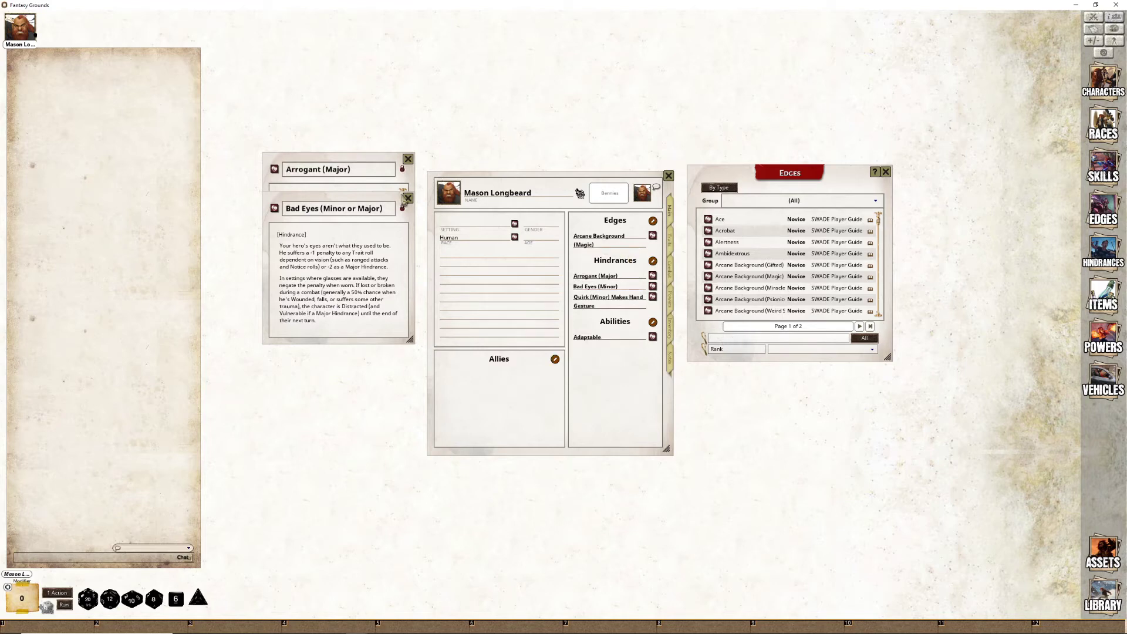
pyautogui.click(409, 199)
pyautogui.click(408, 159)
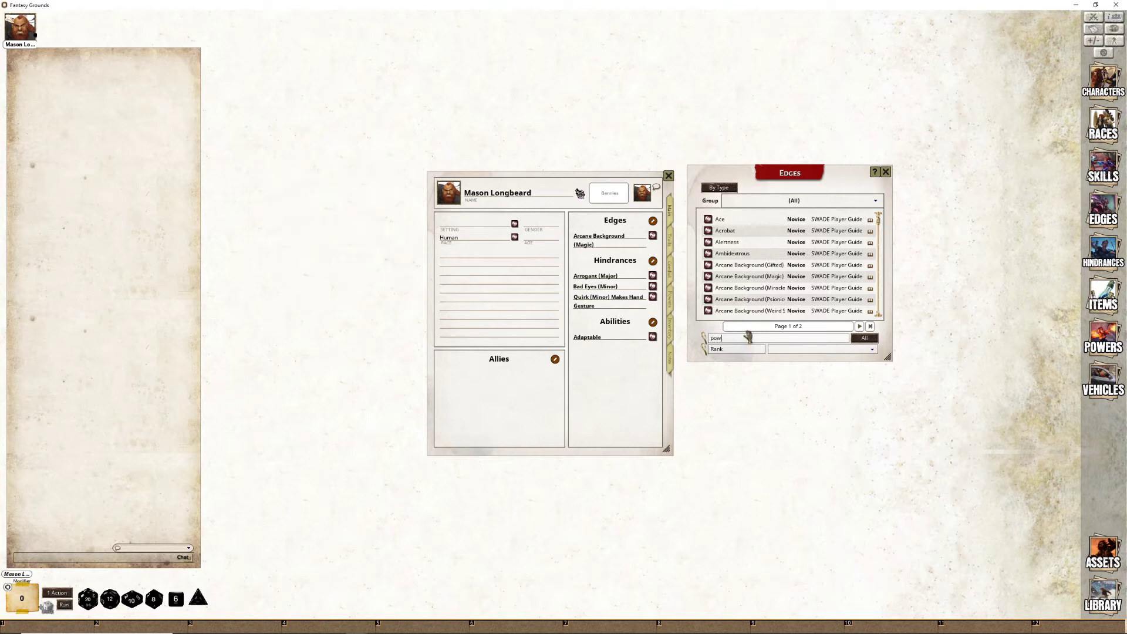
# Search the edges for "power" and place the Power Points and Power Surge entries side by side to compare them
pyautogui.press('Return')
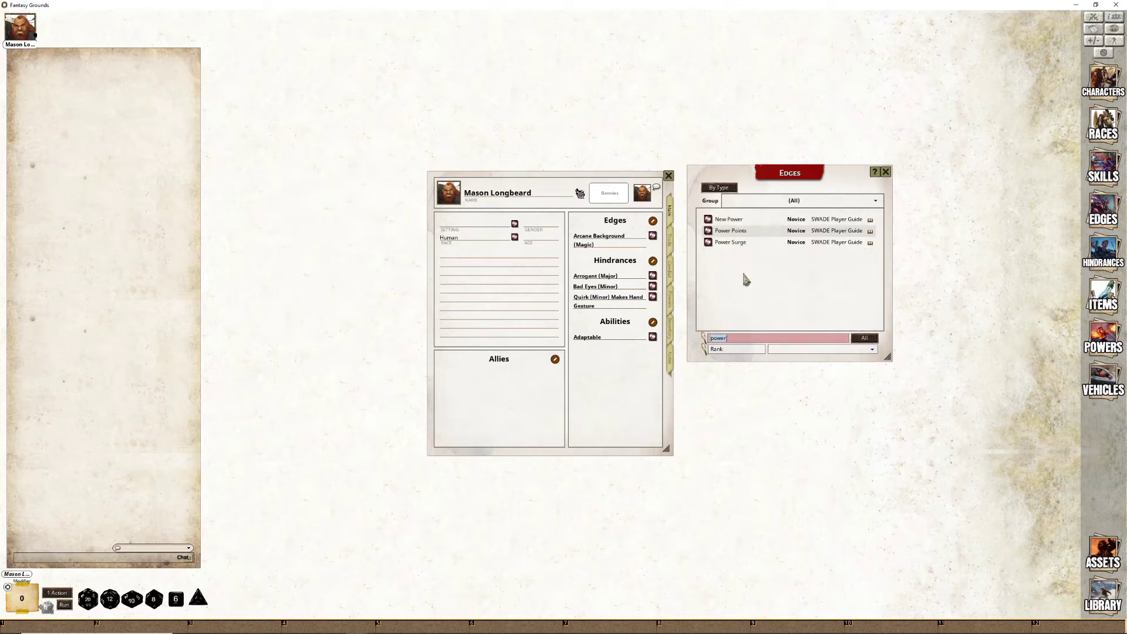
pyautogui.click(707, 230)
pyautogui.click(707, 242)
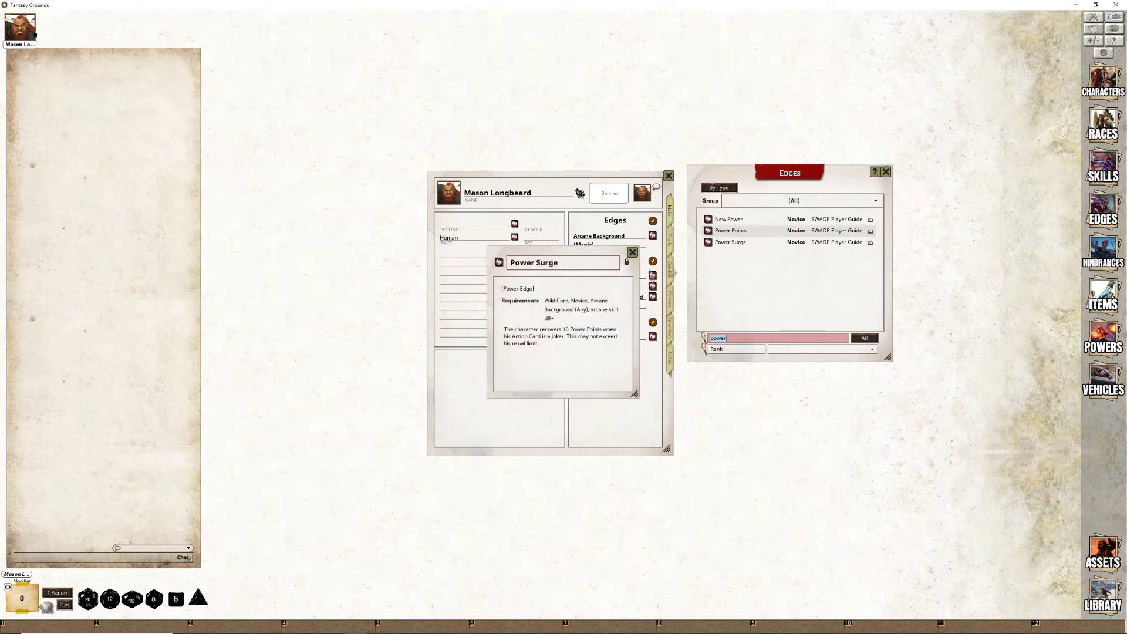
pyautogui.moveTo(585, 296); pyautogui.dragTo(428, 134)
pyautogui.moveTo(559, 283); pyautogui.dragTo(587, 109)
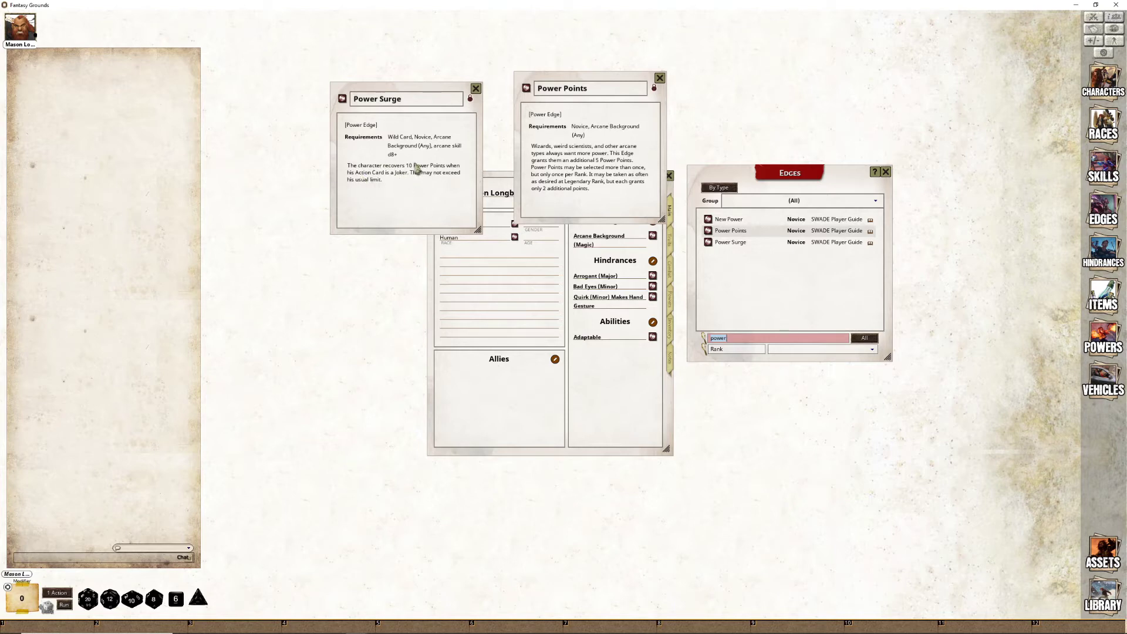
# Add the Power Surge edge to the character and close the Power Points and Power Surge entries
pyautogui.click(659, 78)
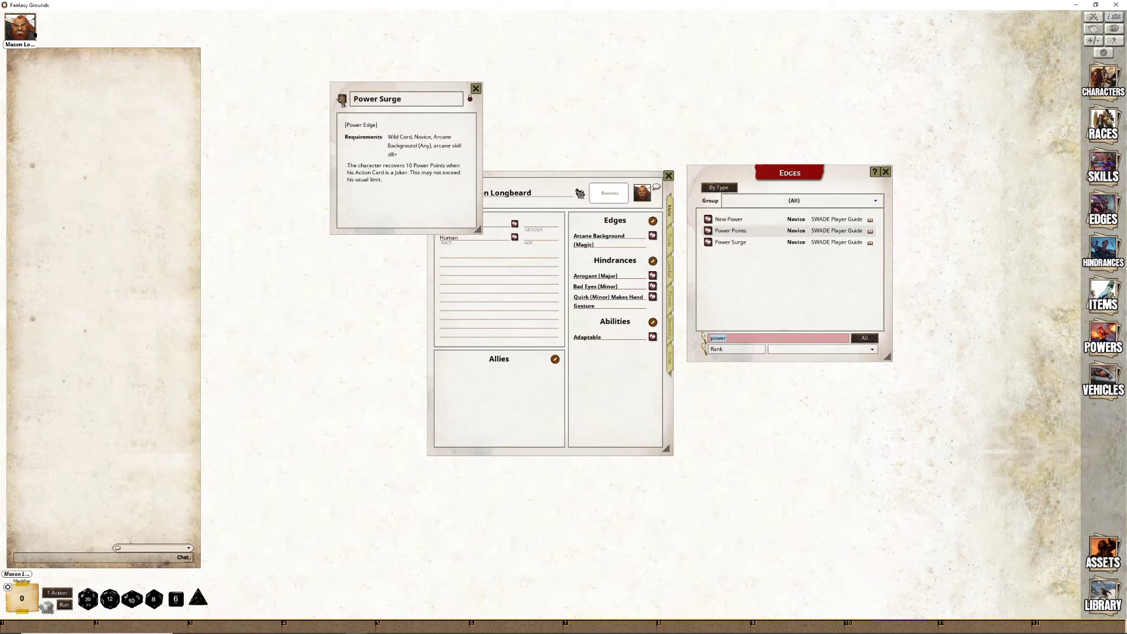
pyautogui.moveTo(342, 99); pyautogui.dragTo(598, 246)
pyautogui.click(475, 88)
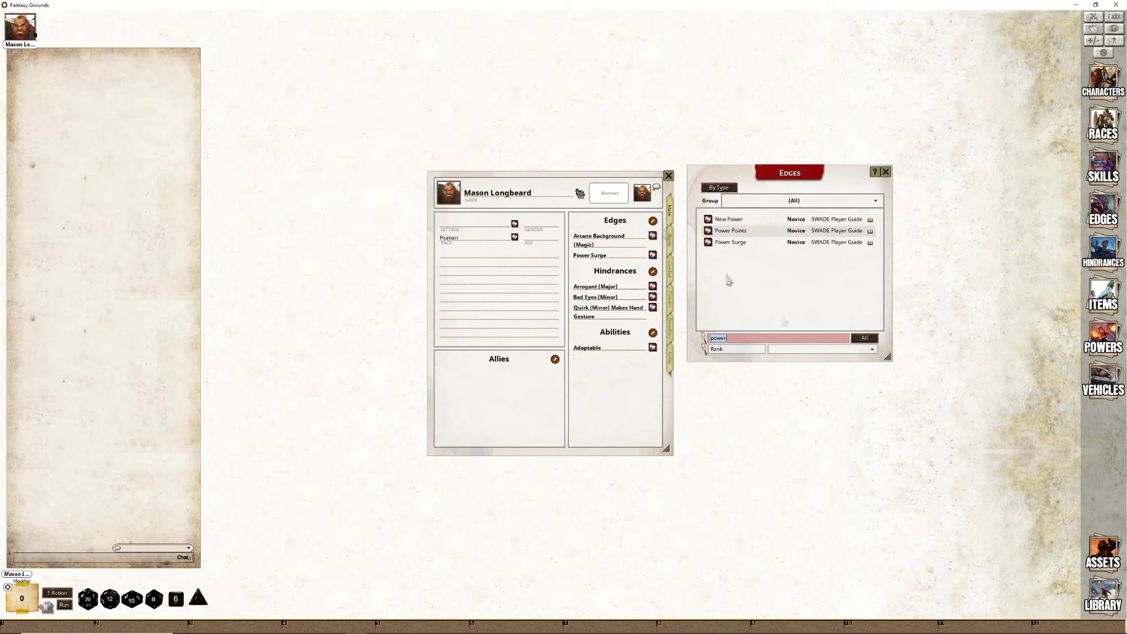
# Search the edges for "Scholar", add the Scholar edge to the character and close its entry and the edges list
pyautogui.click(770, 340)
pyautogui.write('Scholar')
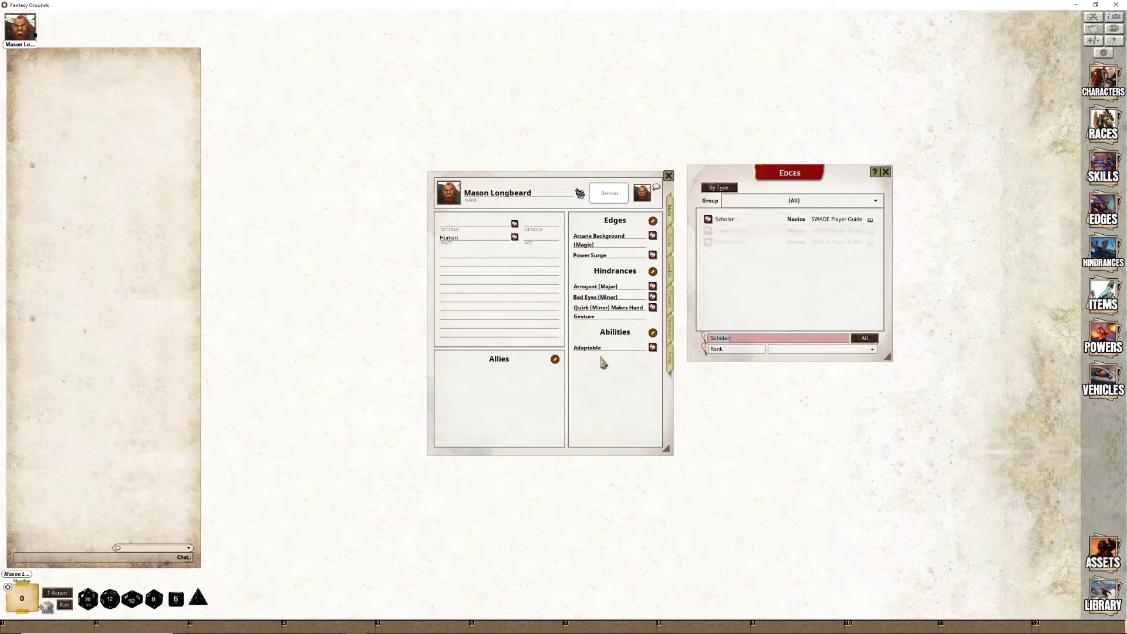
pyautogui.click(708, 219)
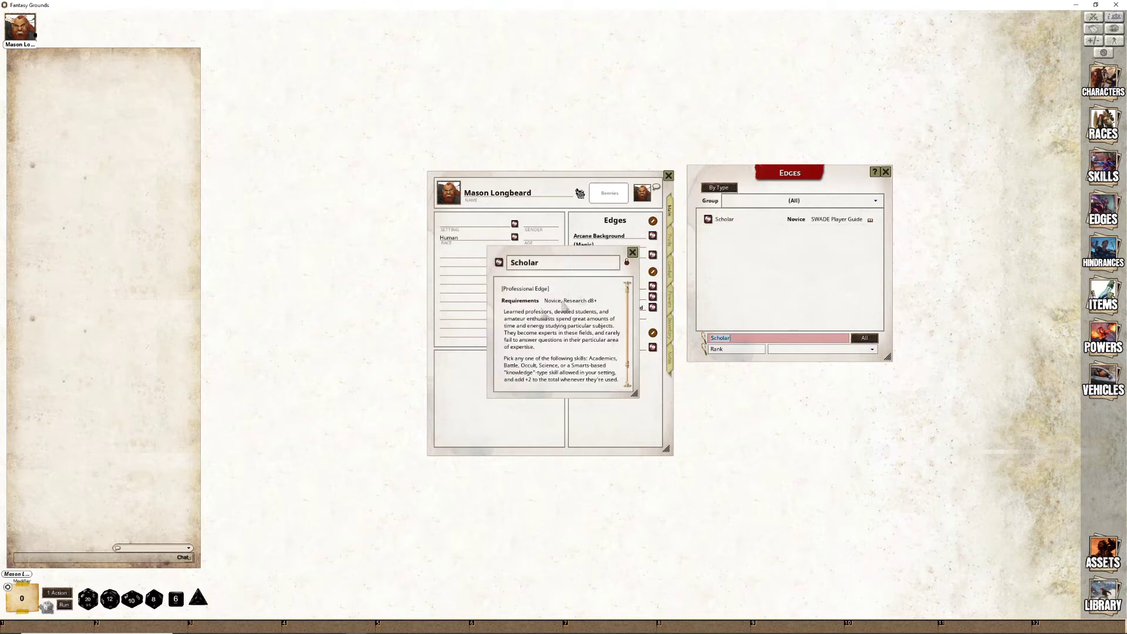
pyautogui.moveTo(583, 281); pyautogui.dragTo(433, 268)
pyautogui.moveTo(351, 251); pyautogui.dragTo(611, 255)
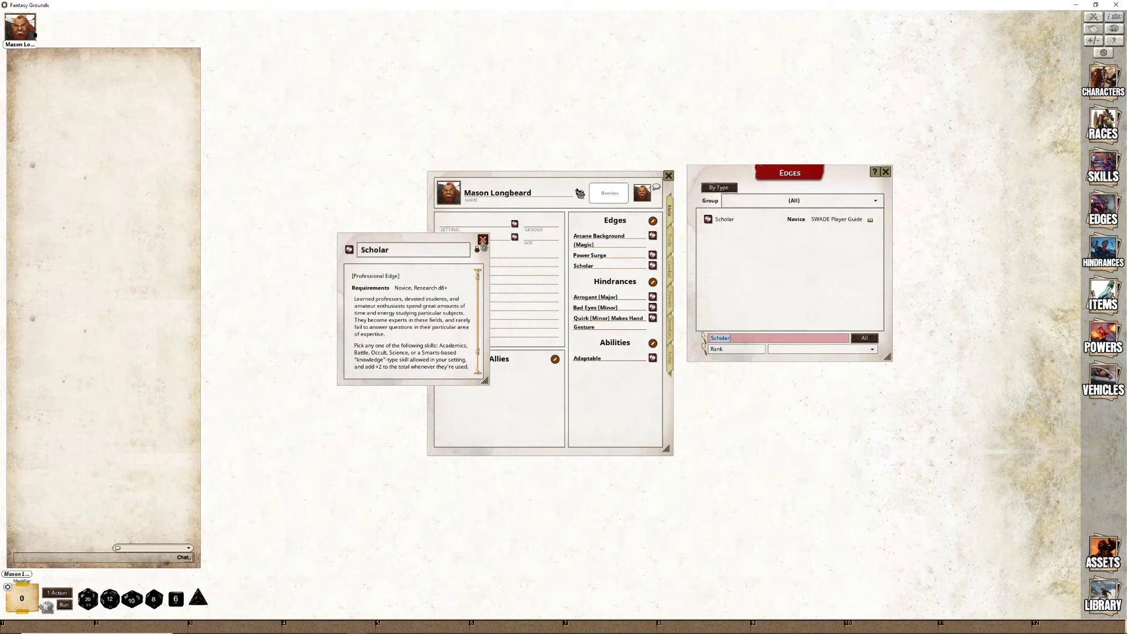
pyautogui.click(482, 240)
pyautogui.click(886, 171)
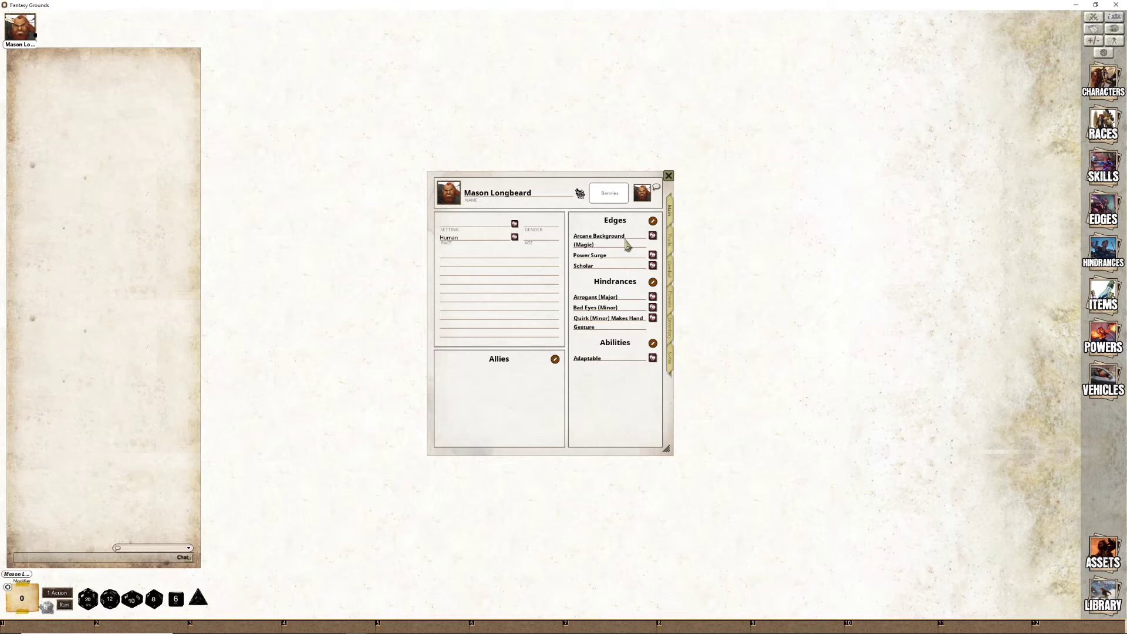
# Open the Arcane Background (Magic), Power Surge and Scholar entries from the character sheet and line them up in a row
pyautogui.click(652, 254)
pyautogui.click(652, 265)
pyautogui.moveTo(552, 186); pyautogui.dragTo(740, 177)
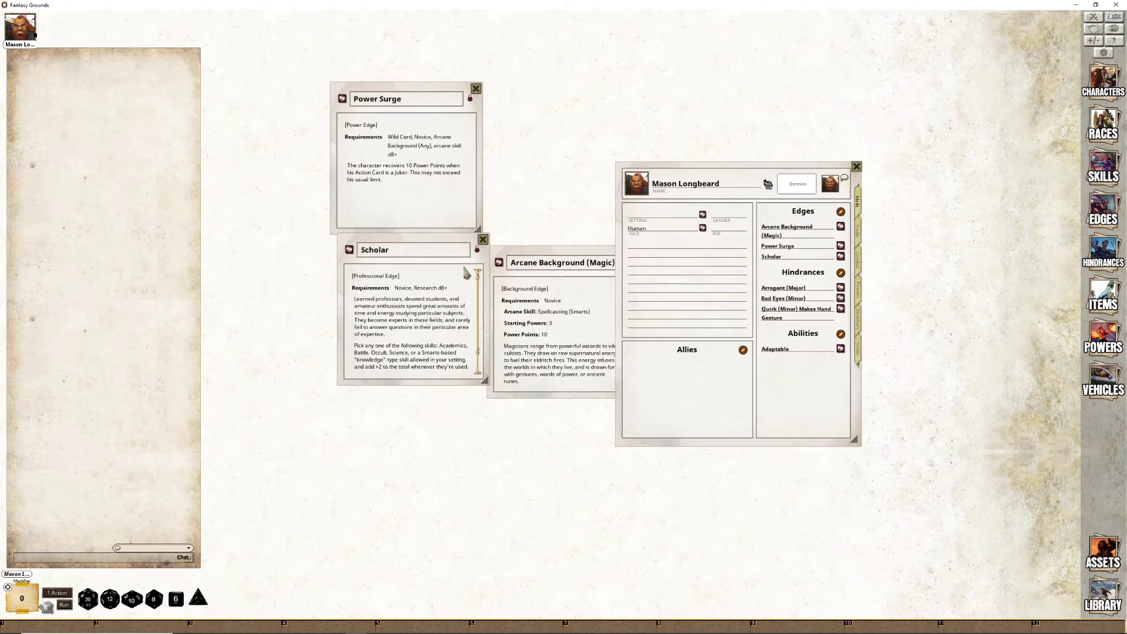
pyautogui.moveTo(466, 272); pyautogui.dragTo(132, 102)
pyautogui.moveTo(395, 118); pyautogui.dragTo(232, 104)
pyautogui.moveTo(567, 283); pyautogui.dragTo(404, 98)
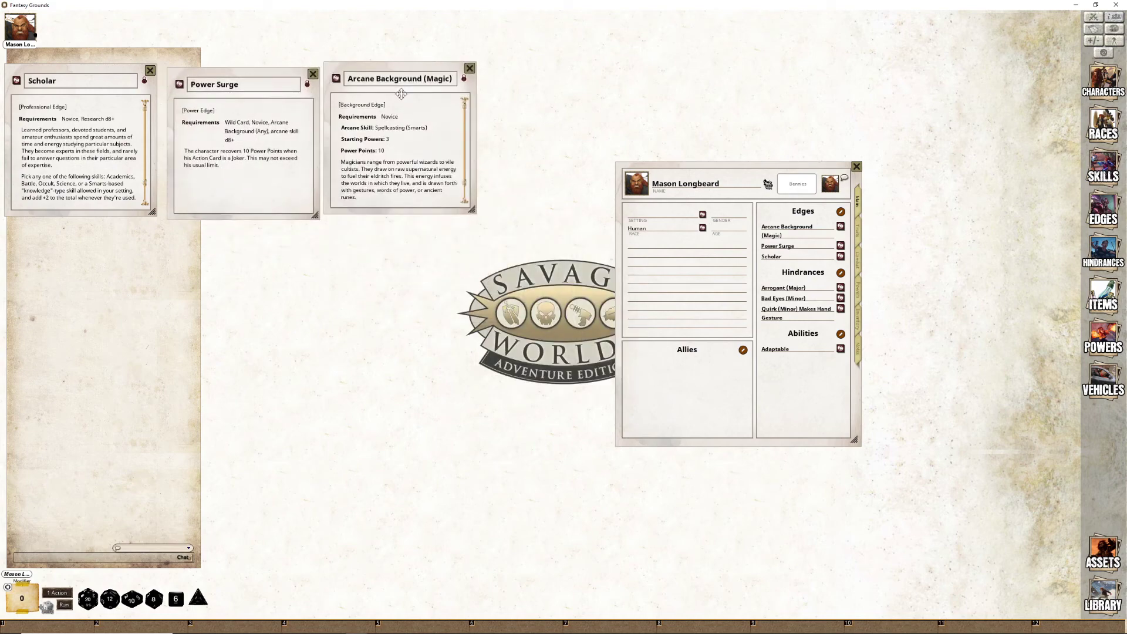
# Open the Arrogant, Bad Eyes and Quirk entries from the character sheet and arrange them in a row beneath the edge entries
pyautogui.click(840, 288)
pyautogui.click(840, 298)
pyautogui.click(841, 308)
pyautogui.moveTo(373, 221); pyautogui.dragTo(120, 251)
pyautogui.moveTo(334, 193); pyautogui.dragTo(243, 265)
pyautogui.moveTo(570, 274); pyautogui.dragTo(410, 249)
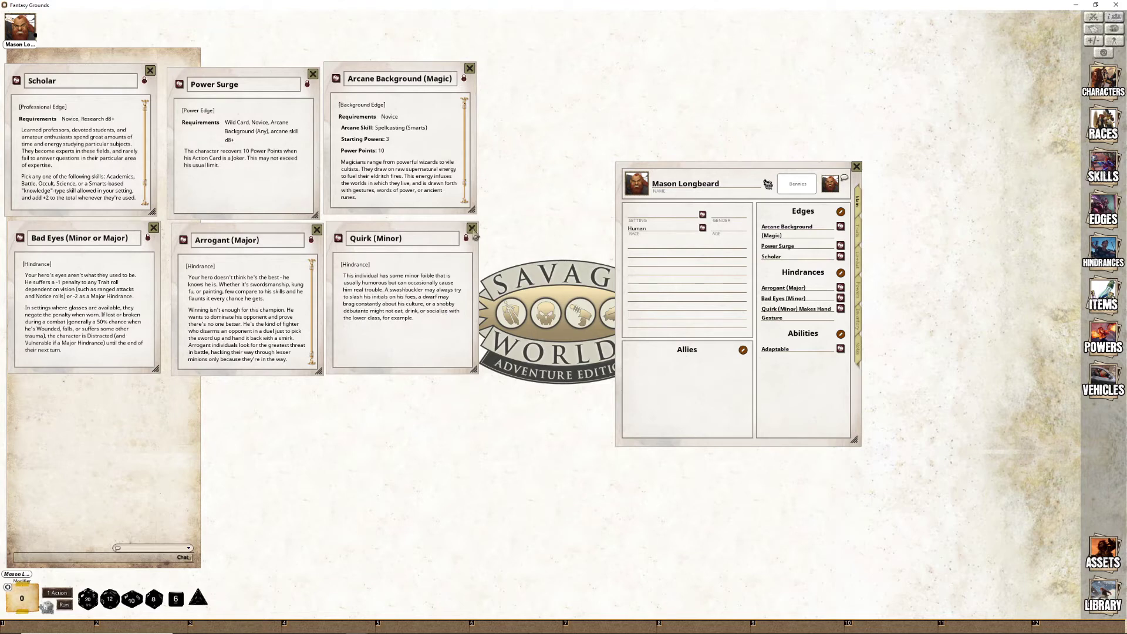
# Close the Quirk and Arrogant entries and review the Bad Eyes entry's penalty to vision-based Trait rolls
pyautogui.click(471, 228)
pyautogui.scroll(-1, 283, 296)
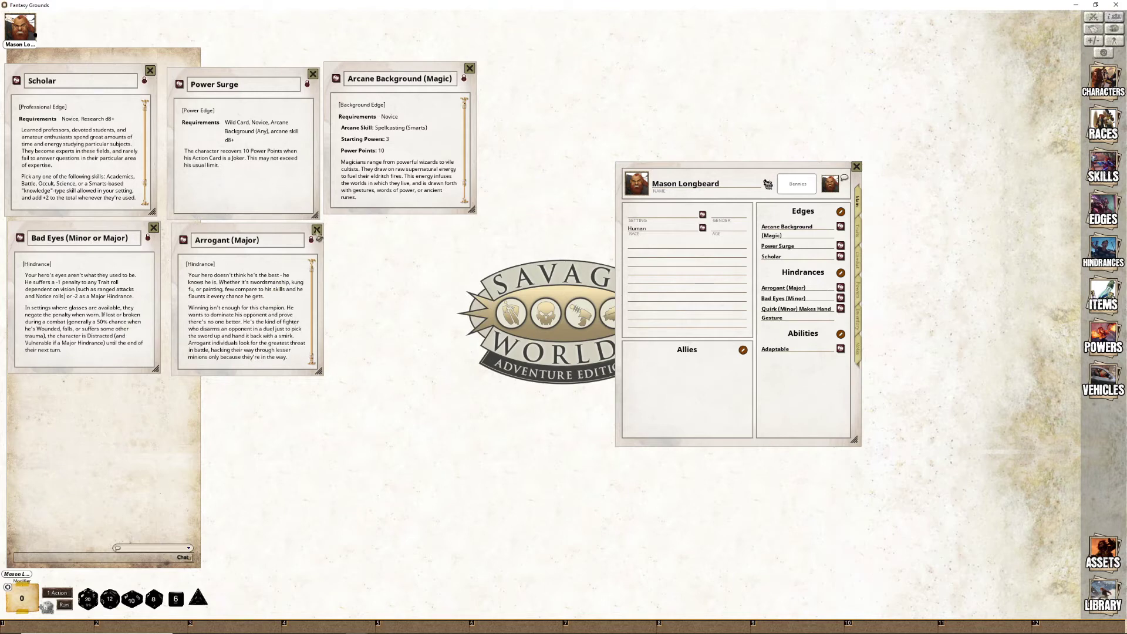
pyautogui.click(317, 231)
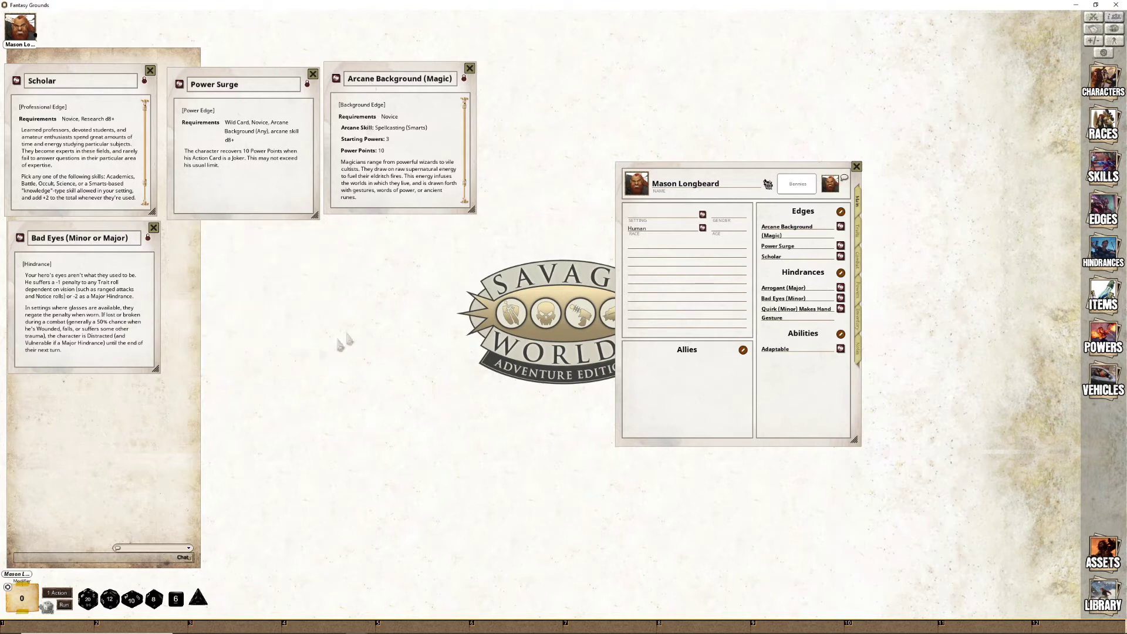
pyautogui.moveTo(86, 271); pyautogui.dragTo(405, 275)
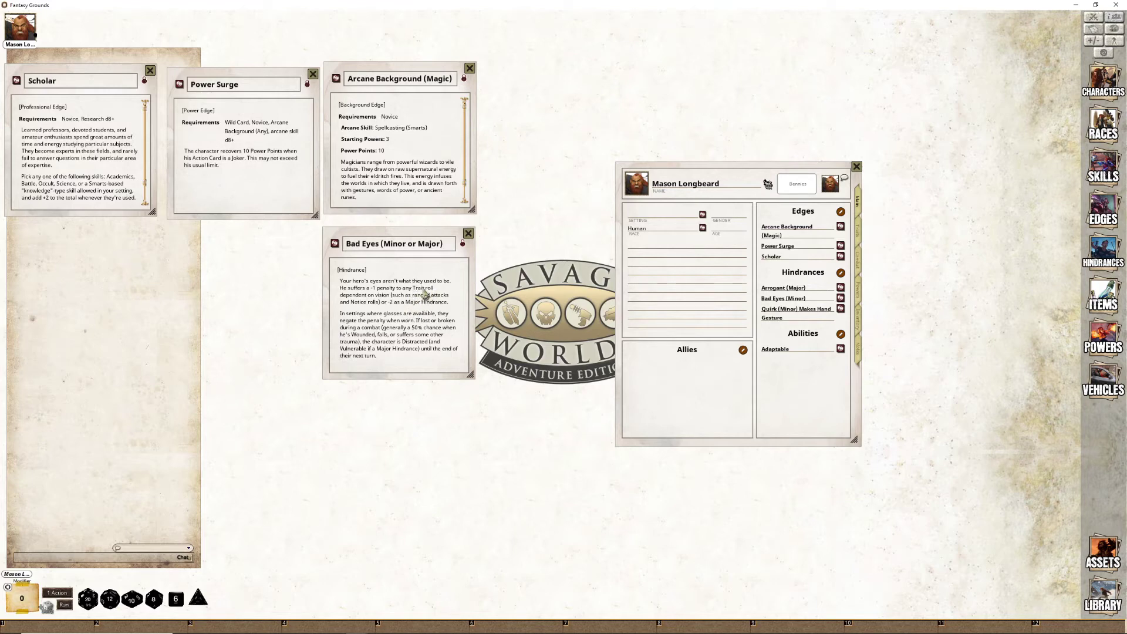
pyautogui.moveTo(425, 296); pyautogui.dragTo(107, 296)
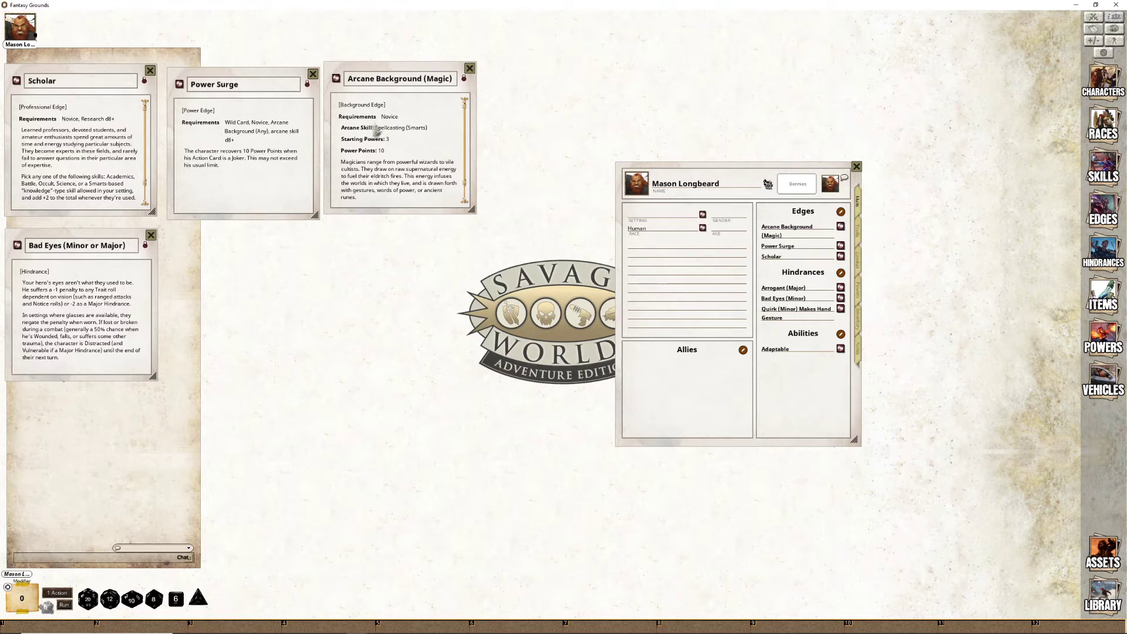
# Read through the Arcane Background (Magic) entry for its arcane skill, starting powers and power points
pyautogui.scroll(-2, 404, 167)
pyautogui.scroll(2, 409, 191)
pyautogui.moveTo(413, 112)
pyautogui.mouseDown()
pyautogui.moveTo(423, 169)
pyautogui.moveTo(418, 114)
pyautogui.mouseUp()
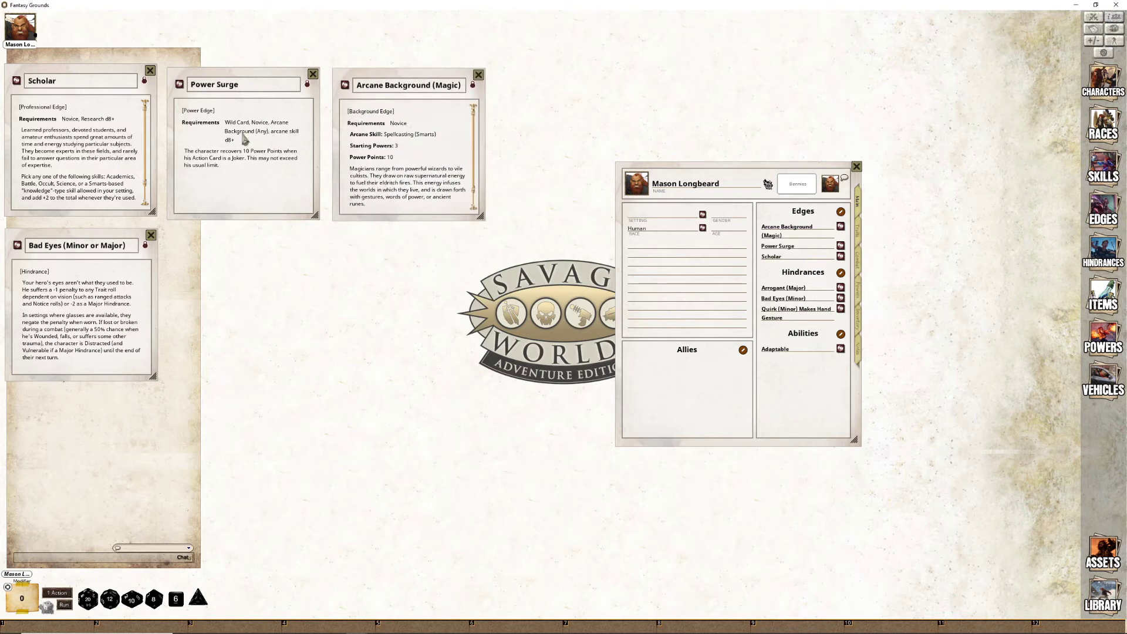
# Read the Scholar entry and add the effect line "[Occult +2]" beneath the Scholar edge on the character sheet
pyautogui.moveTo(77, 122); pyautogui.dragTo(296, 279)
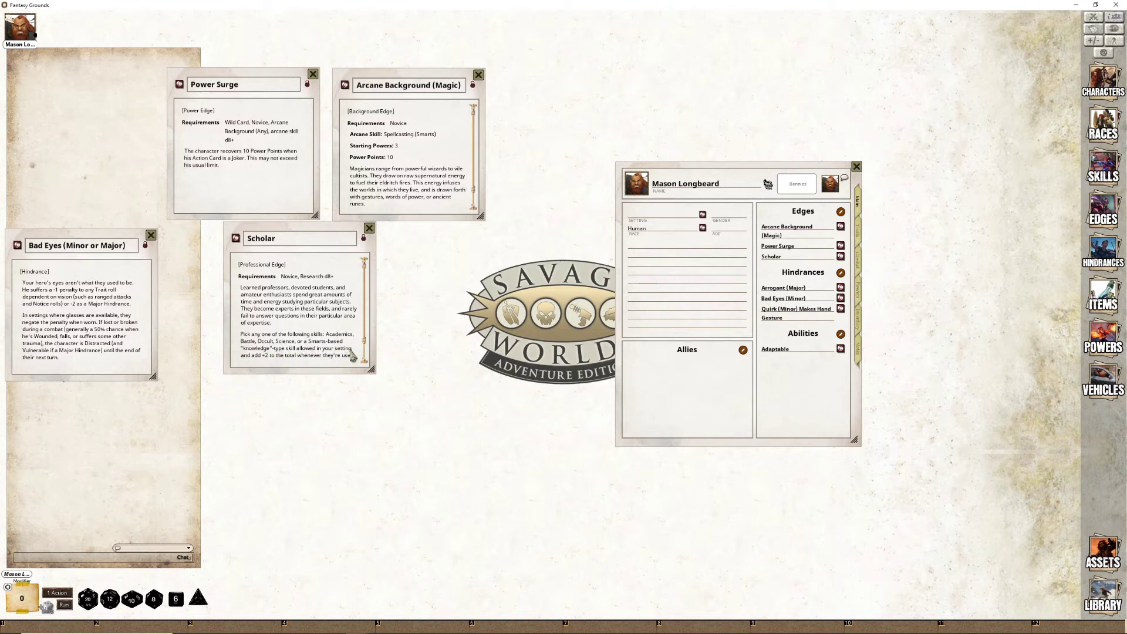
pyautogui.scroll(-1, 325, 355)
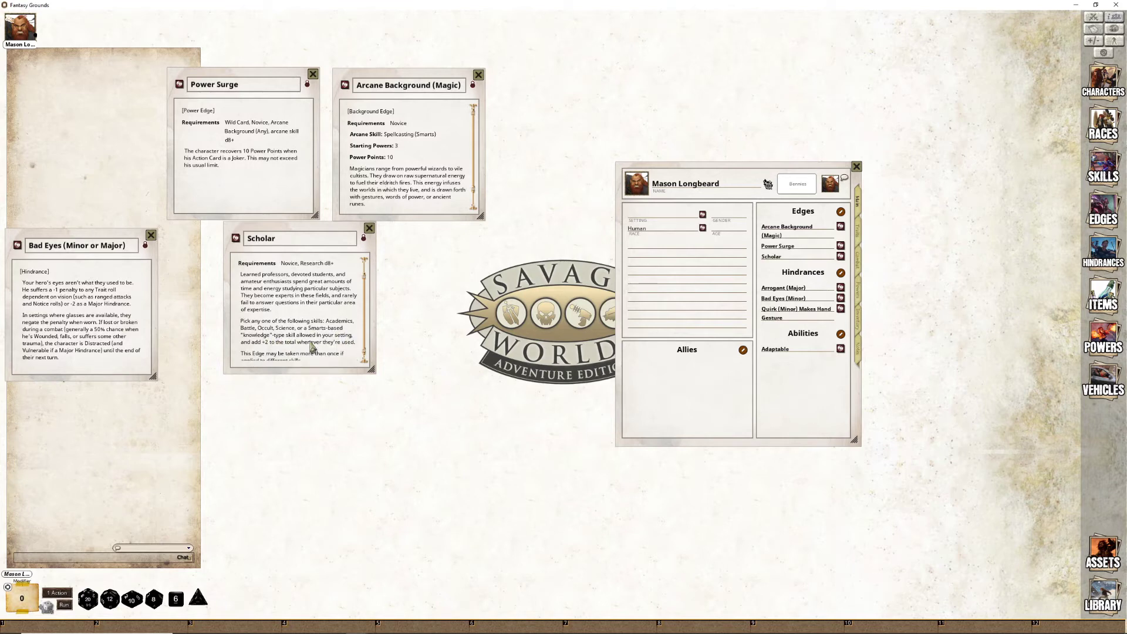
pyautogui.scroll(1, 288, 354)
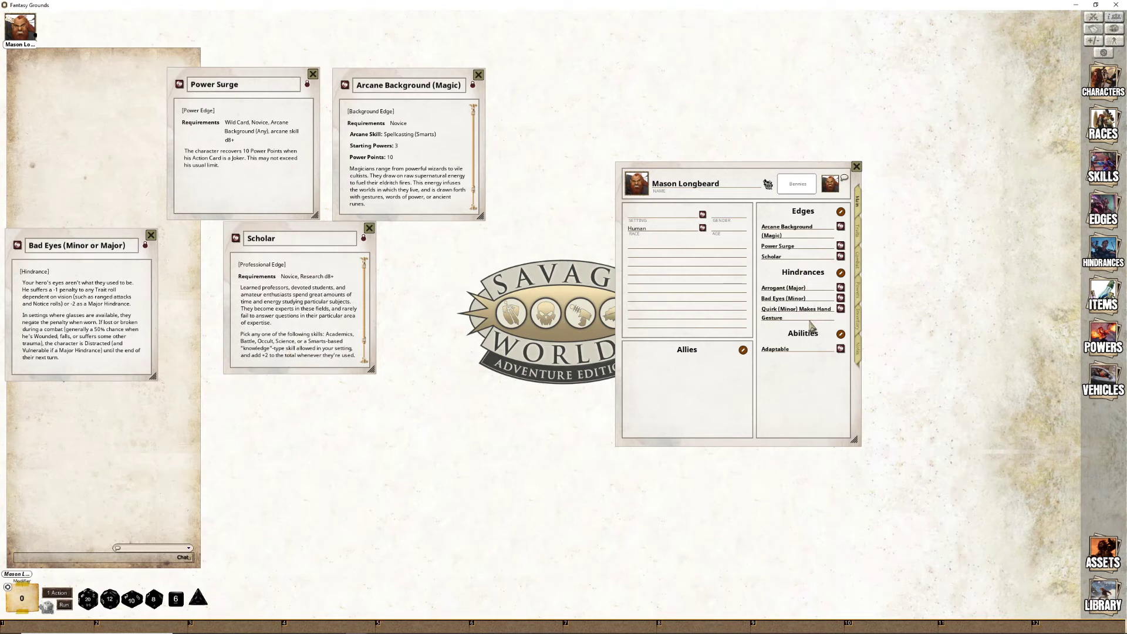
pyautogui.doubleClick(785, 261)
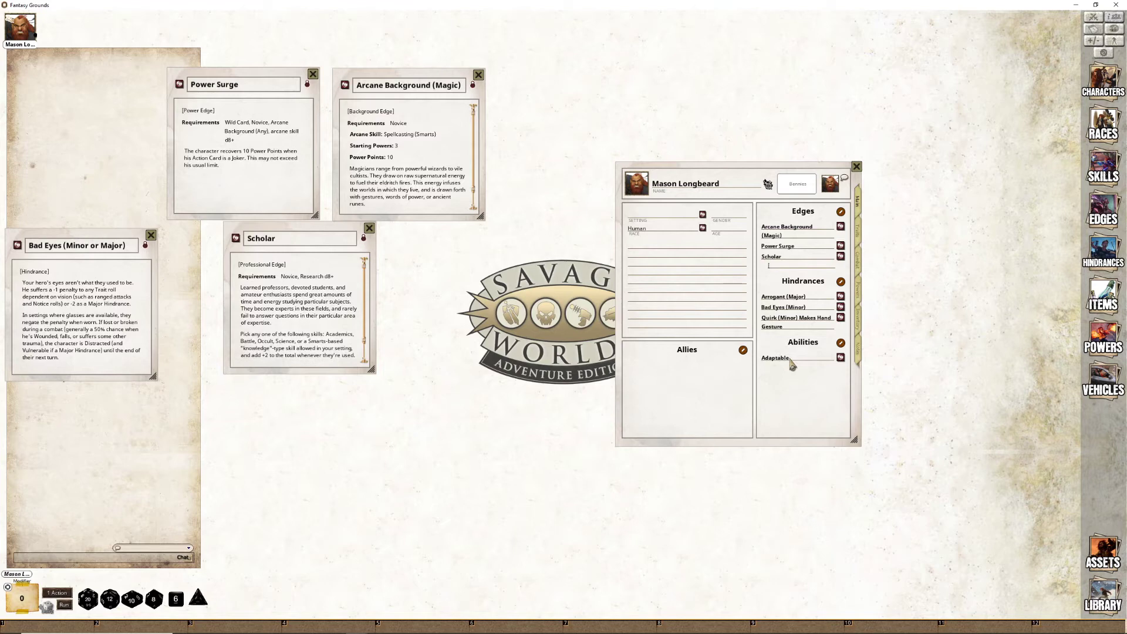
pyautogui.write('(Occult +2)')
# Try an "[Occult +2]" effect line under Power Surge and a blank one under Arcane Background (Magic), and remove both
pyautogui.click(809, 246)
pyautogui.press('Return')
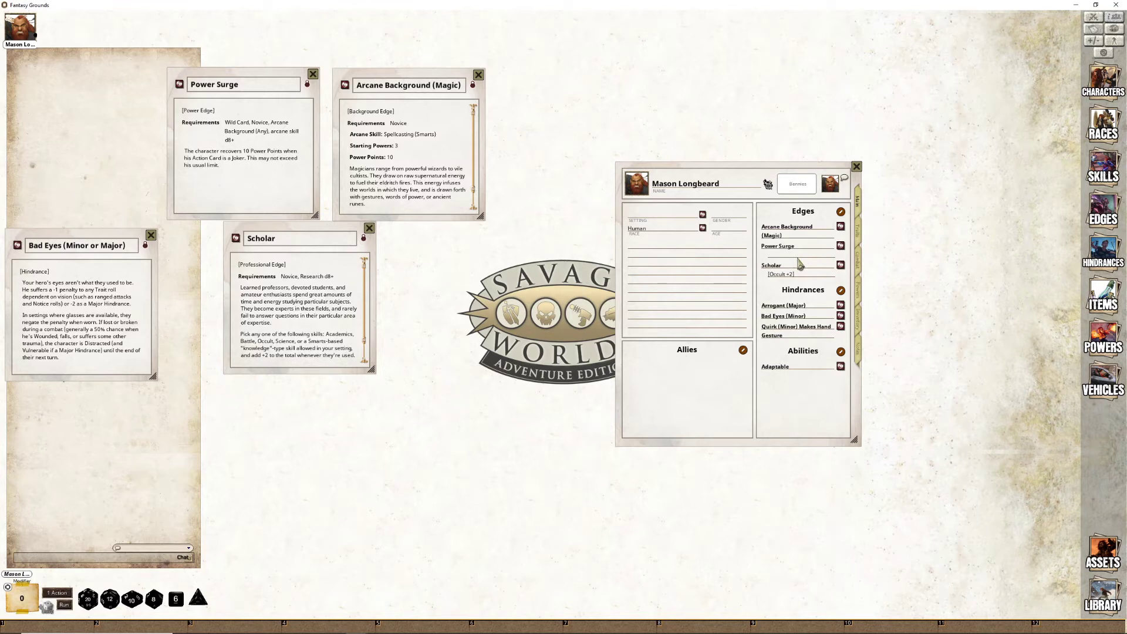
pyautogui.write('[Occult +2]')
pyautogui.click(802, 230)
pyautogui.press('Return')
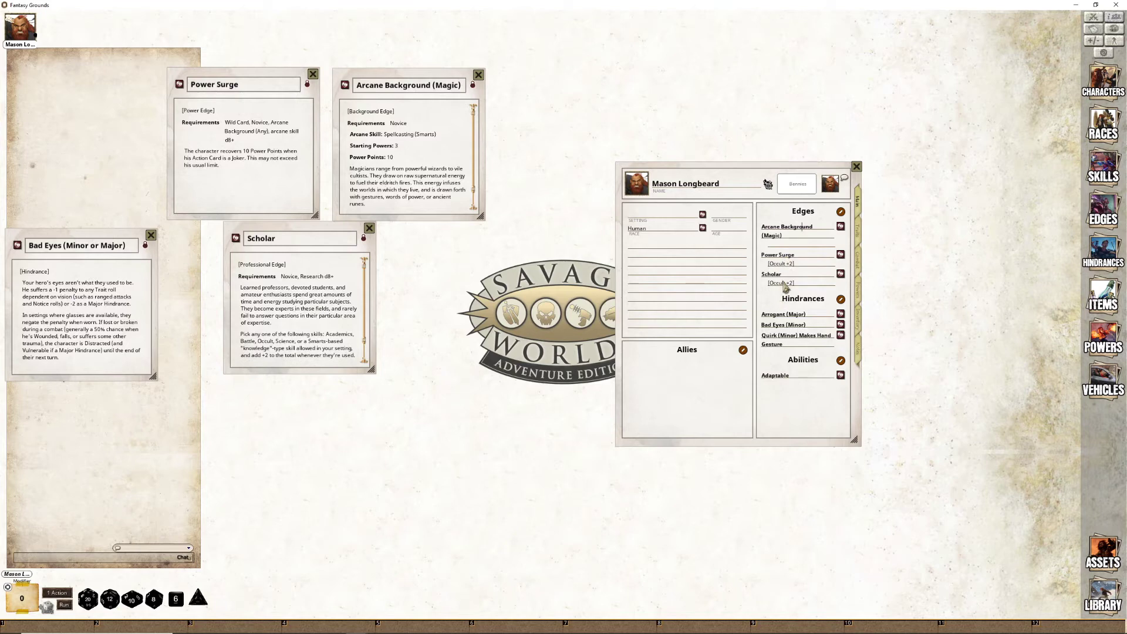
pyautogui.click(799, 274)
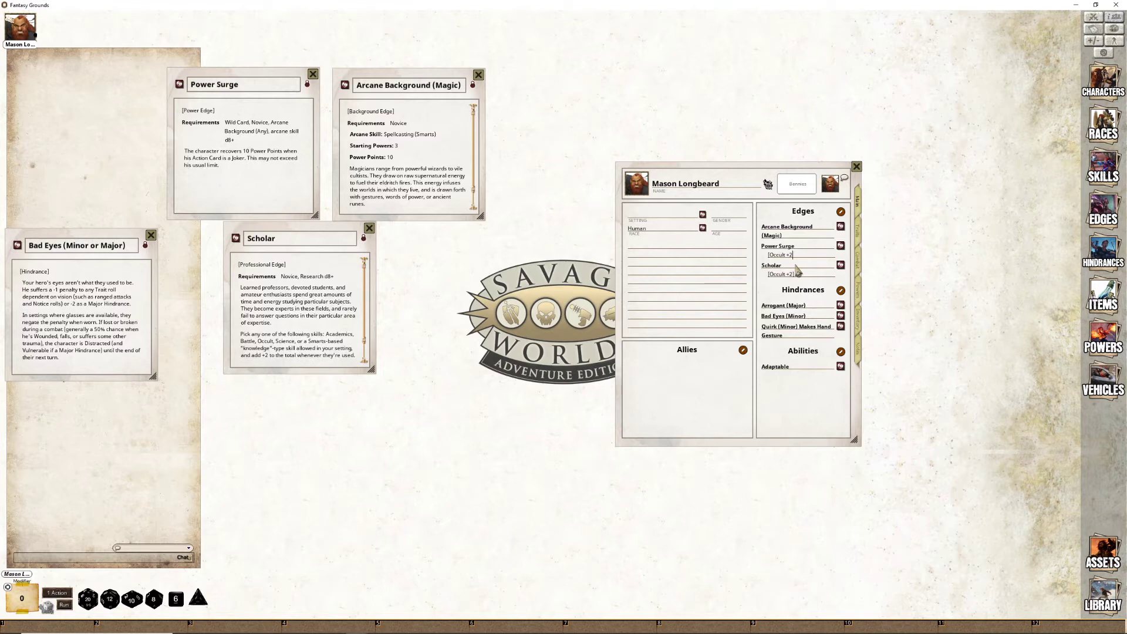
pyautogui.click(804, 274)
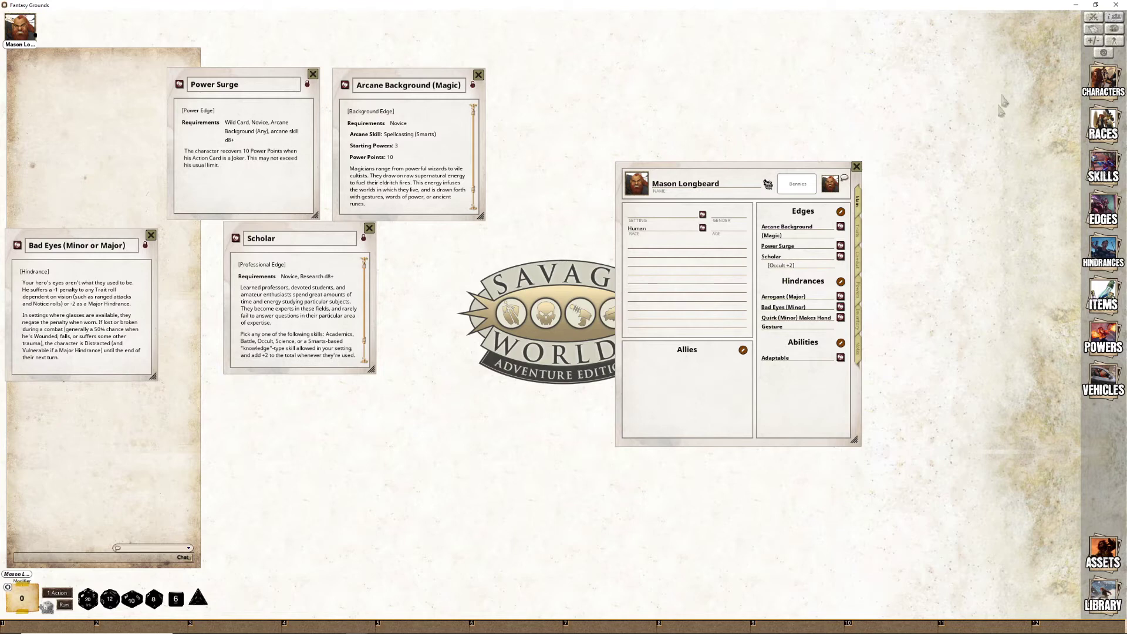
# Open the list of predefined effects and look through its entries to see how effects are written
pyautogui.click(1096, 29)
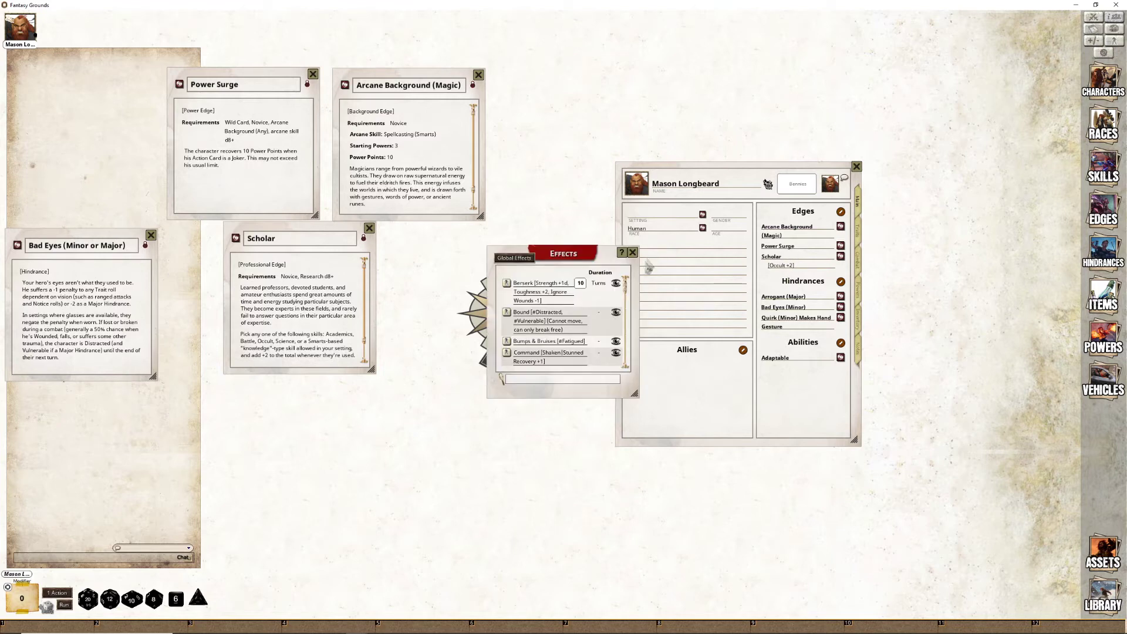
pyautogui.scroll(-5, 610, 341)
pyautogui.scroll(-8, 609, 340)
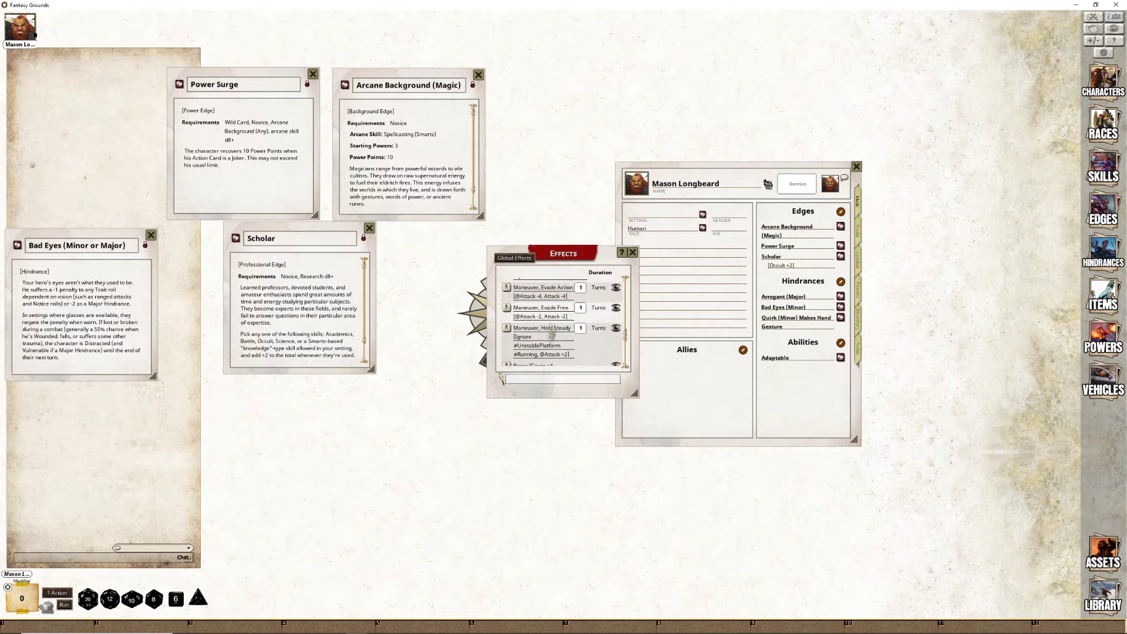
pyautogui.scroll(-6, 555, 334)
pyautogui.scroll(-2, 558, 350)
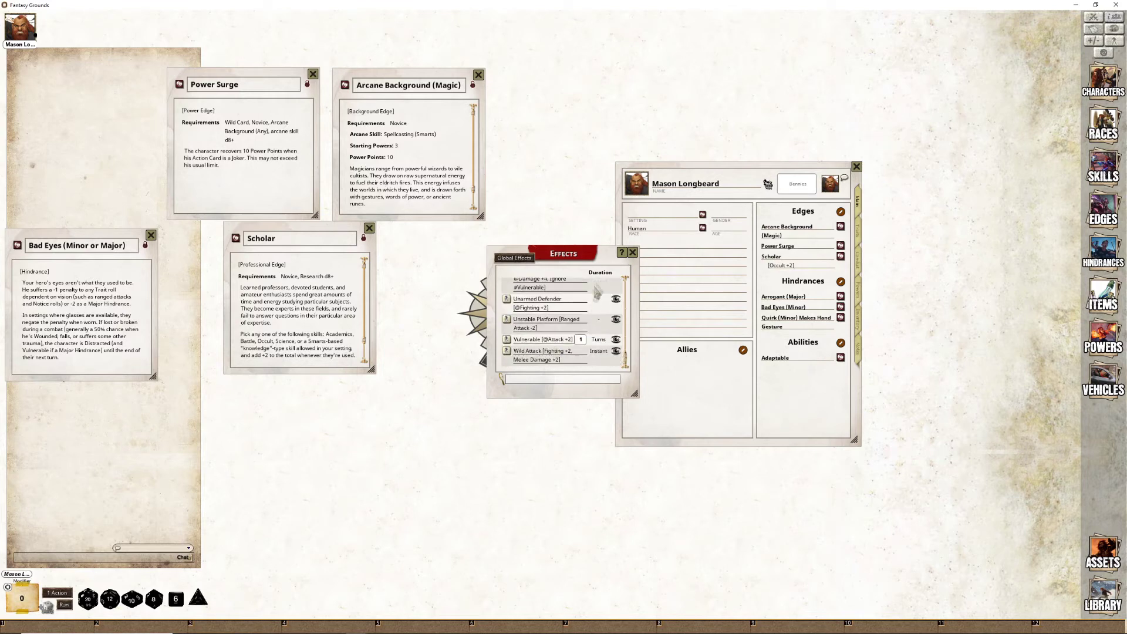
# Close the effects list, search the edges for "block", and open the Block entry to read its effect notation
pyautogui.click(632, 253)
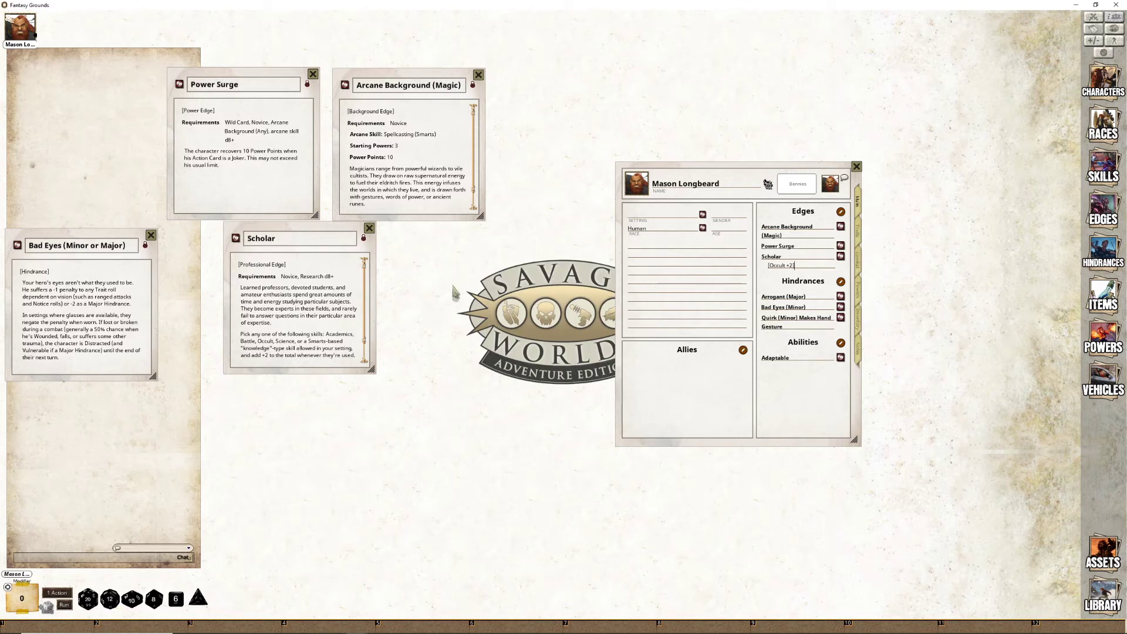
pyautogui.click(1106, 220)
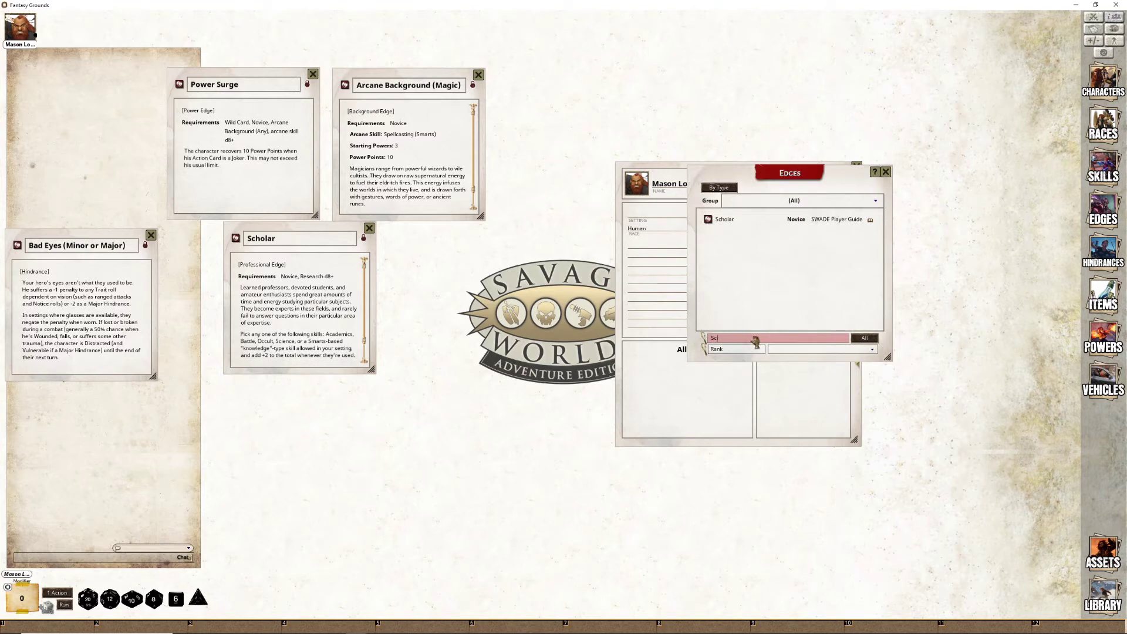
pyautogui.write('block')
pyautogui.moveTo(786, 182); pyautogui.dragTo(942, 179)
pyautogui.click(871, 218)
pyautogui.moveTo(558, 265); pyautogui.dragTo(497, 265)
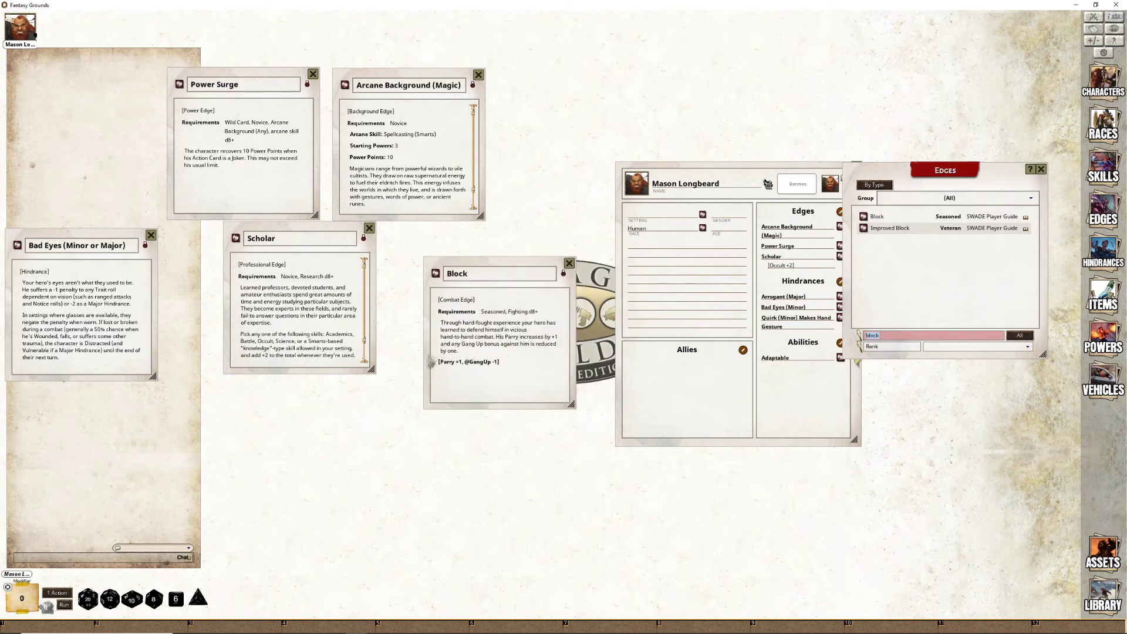
# Try adding the Block edge to the character and check its effect on Parry, then remove the edge
pyautogui.moveTo(435, 274); pyautogui.dragTo(790, 281)
pyautogui.moveTo(738, 171); pyautogui.dragTo(702, 166)
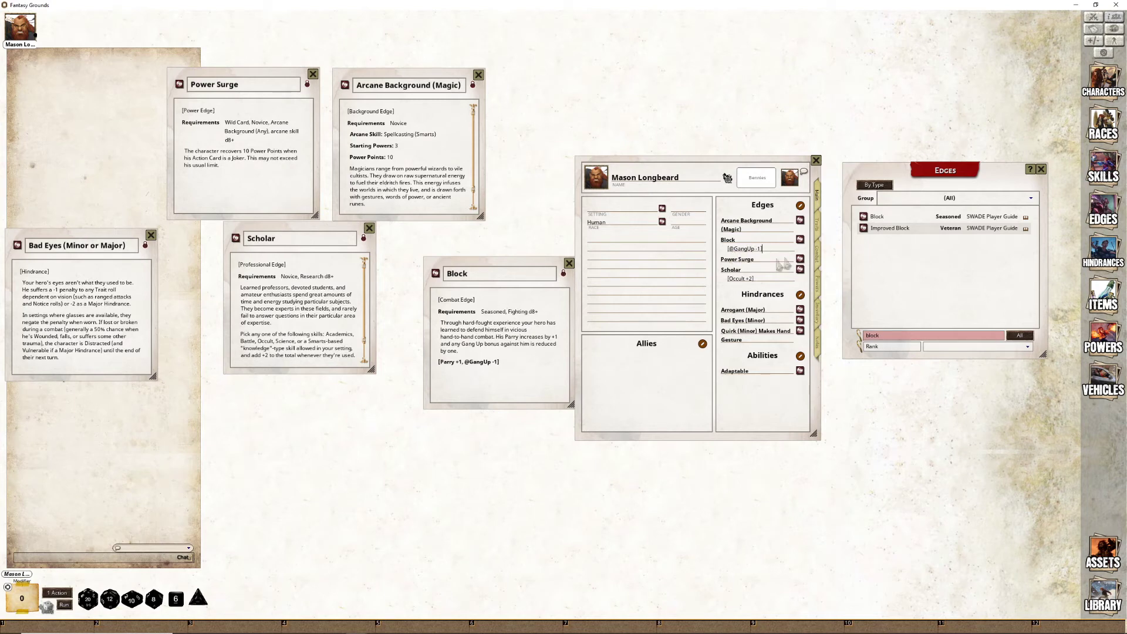
pyautogui.click(818, 232)
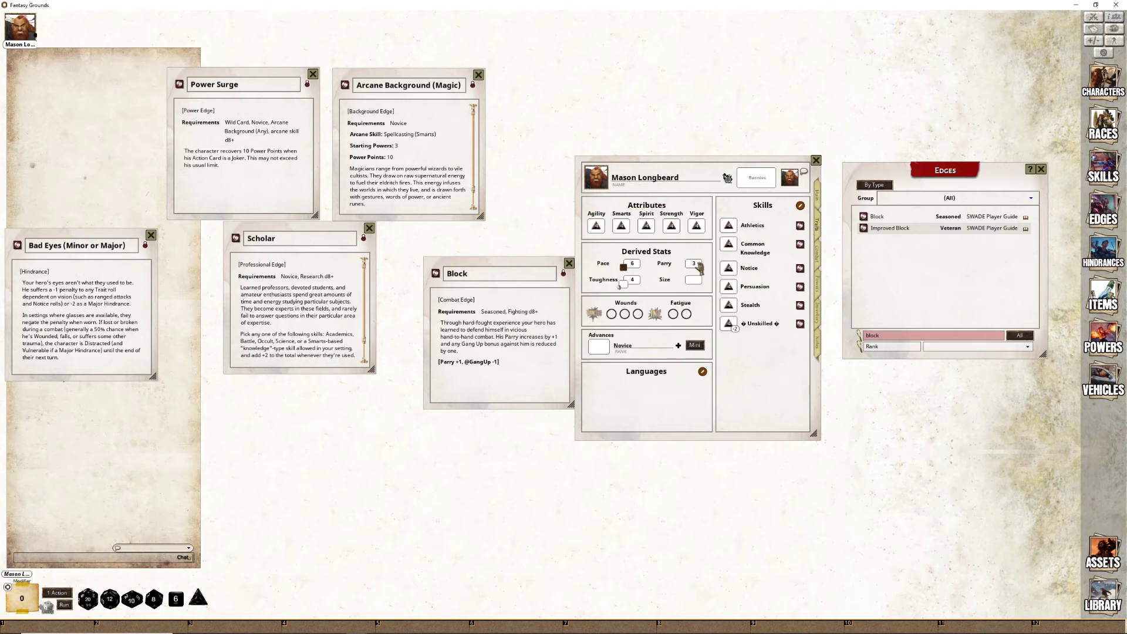
pyautogui.click(817, 195)
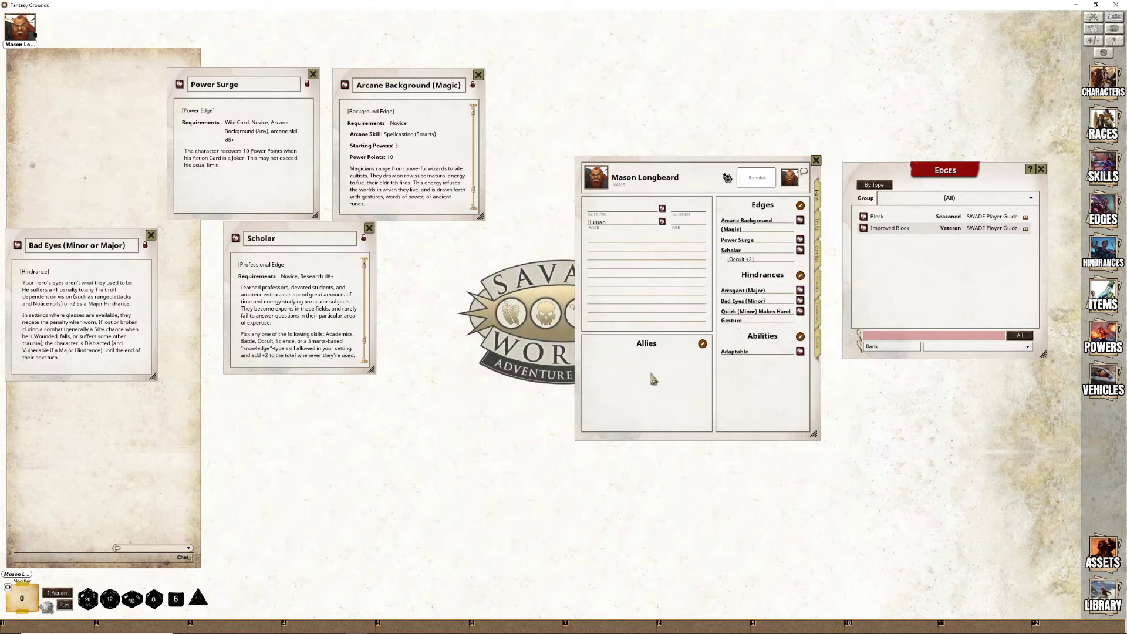
# Fill in the character's gender as Male and age as 45
pyautogui.click(700, 211)
pyautogui.write('Male')
pyautogui.press('Tab')
pyautogui.write('A')
pyautogui.write('Human')
pyautogui.press('Tab')
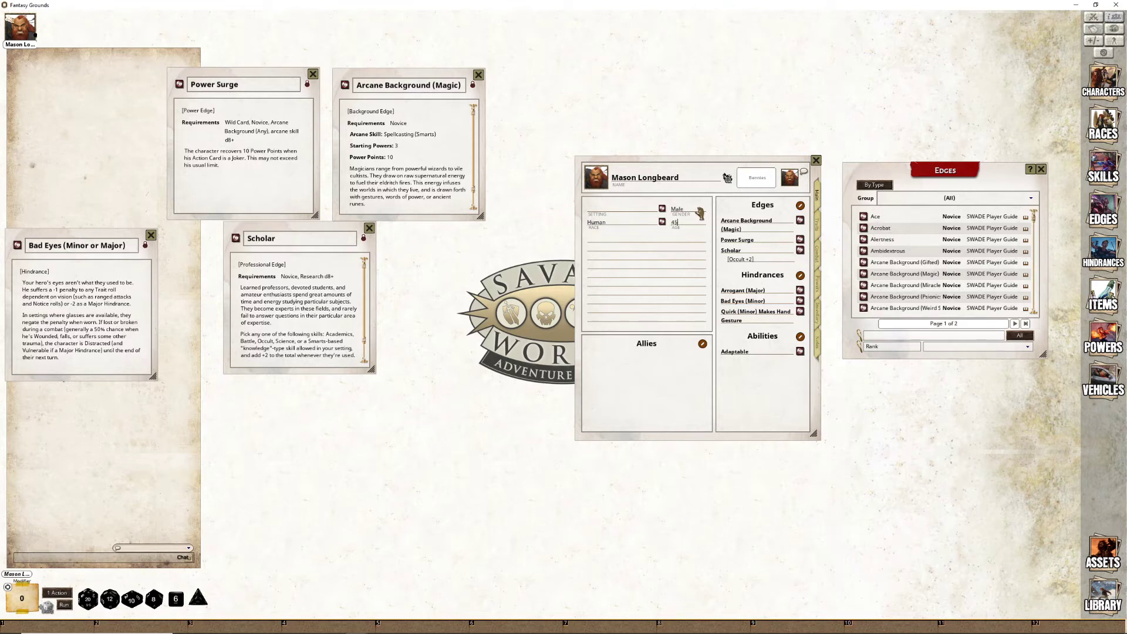
# Add a blank line under Languages and display the character summary beside the character sheet without overlap
pyautogui.click(819, 230)
pyautogui.moveTo(770, 418); pyautogui.dragTo(662, 432)
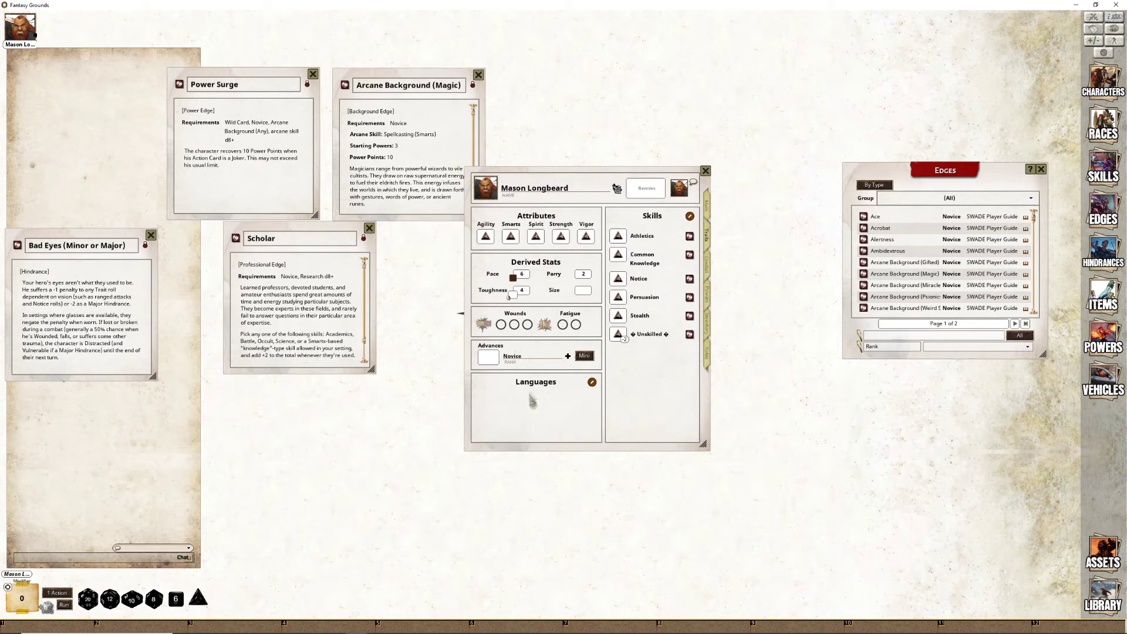
pyautogui.doubleClick(544, 417)
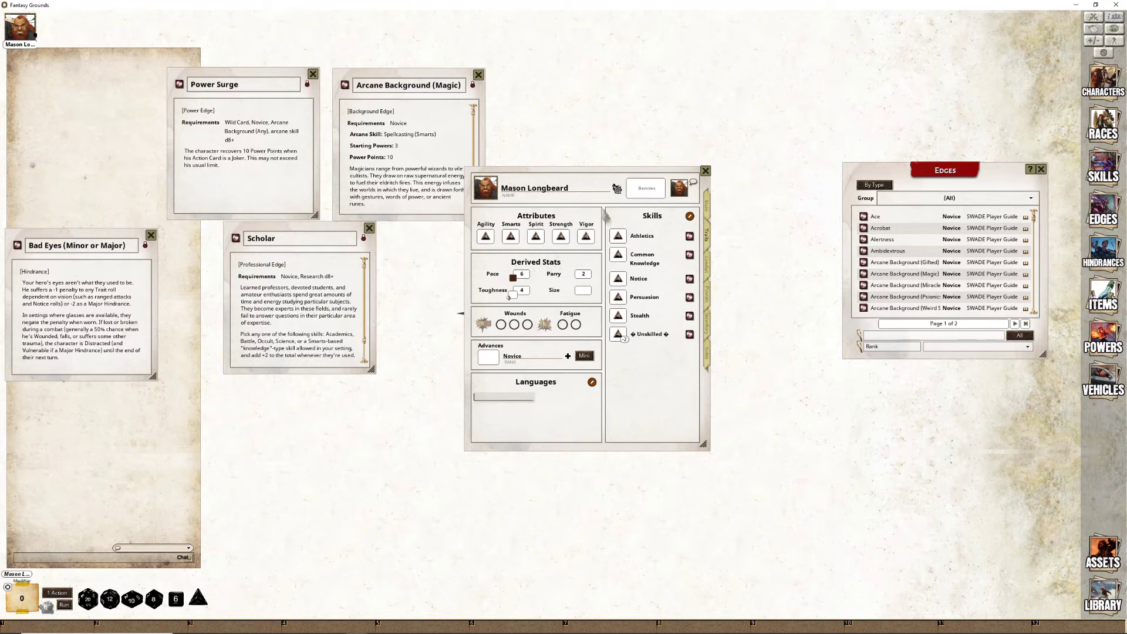
pyautogui.click(567, 356)
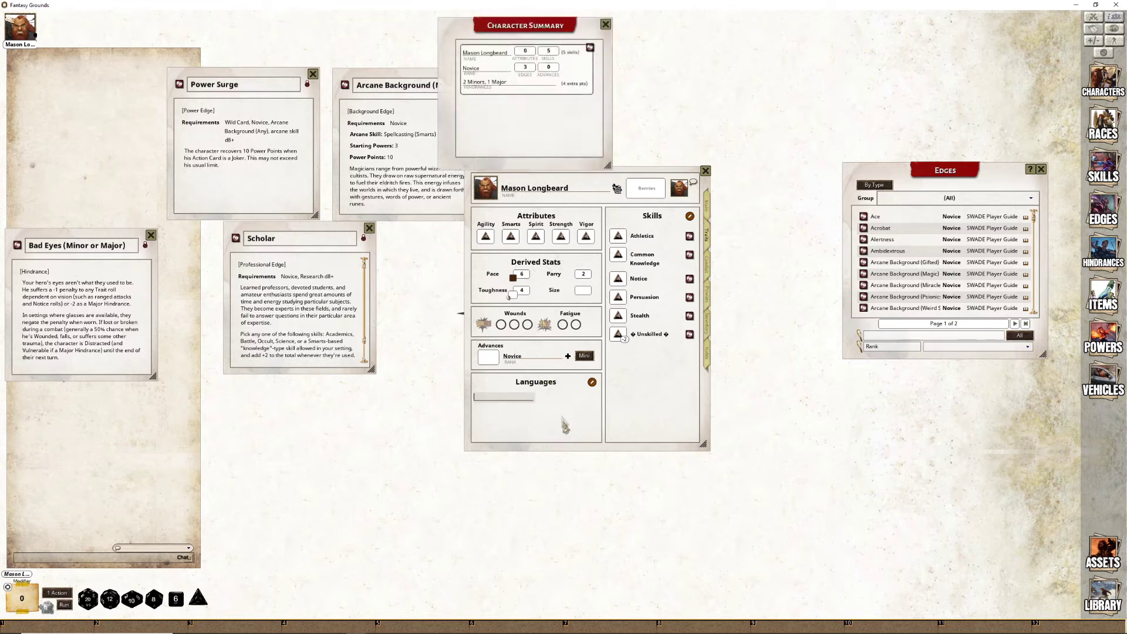
pyautogui.moveTo(524, 106); pyautogui.dragTo(587, 99)
pyautogui.moveTo(547, 176); pyautogui.dragTo(579, 178)
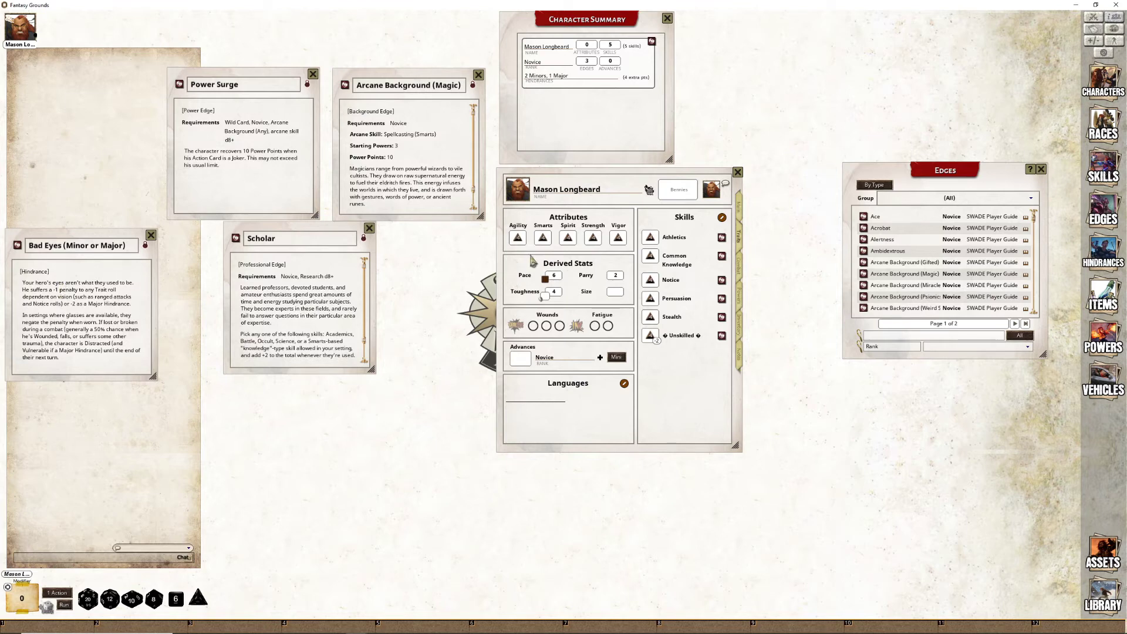
# Raise the character's Smarts to d10, and Agility and Spirit to d6
pyautogui.scroll(3, 549, 246)
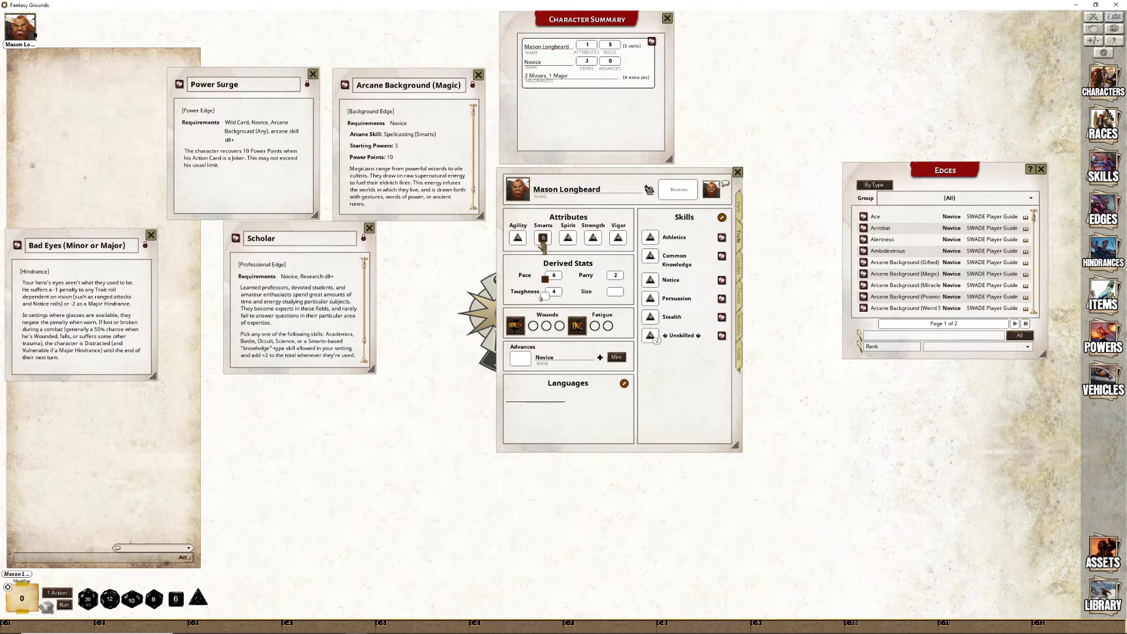
pyautogui.scroll(1, 543, 240)
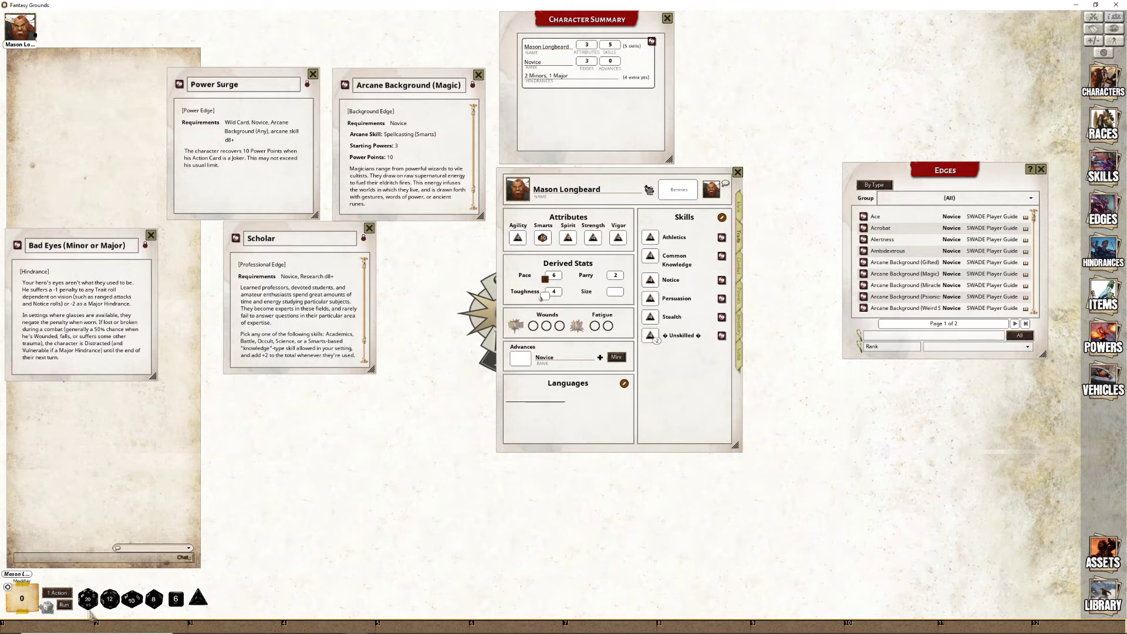
pyautogui.moveTo(135, 604); pyautogui.dragTo(567, 237)
pyautogui.press('ctrl')
pyautogui.scroll(-2, 572, 243)
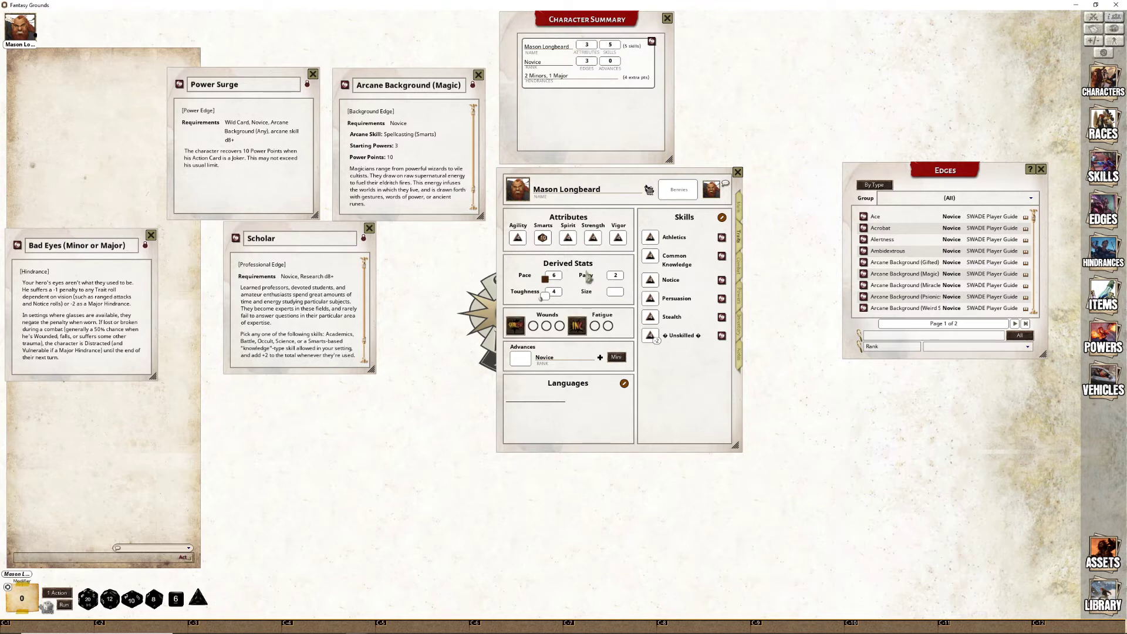
pyautogui.click(568, 241)
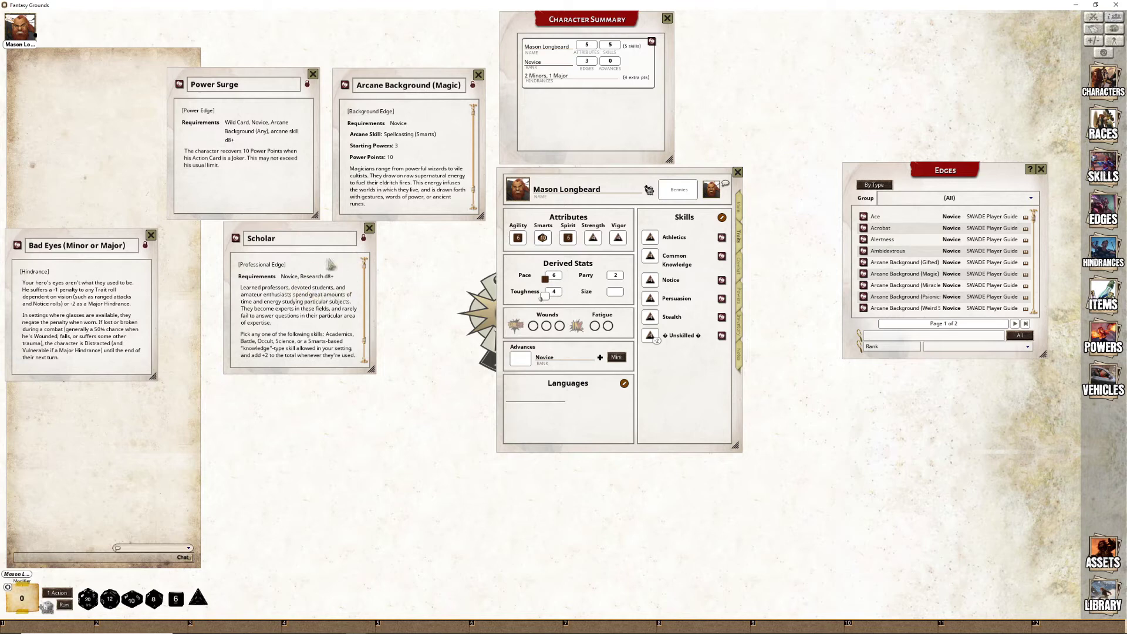
# Add the Research skill at d8 and the Spellcasting skill at d10 from the SWADE Player Guide skills list
pyautogui.click(1042, 170)
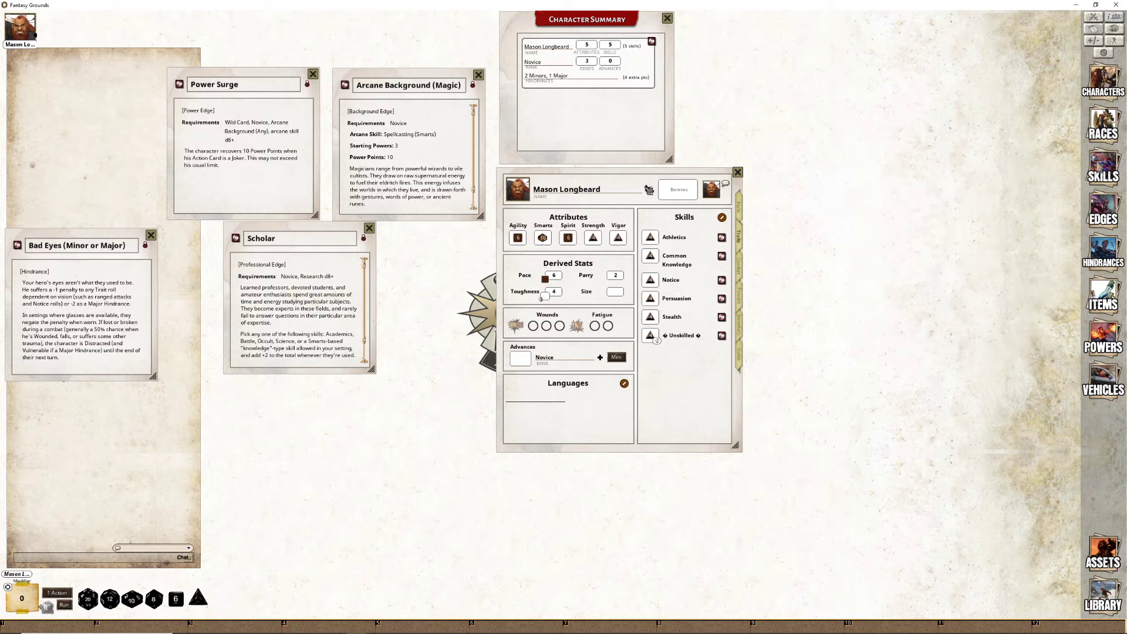
pyautogui.click(1102, 168)
pyautogui.moveTo(814, 183); pyautogui.dragTo(857, 184)
pyautogui.scroll(-7, 852, 303)
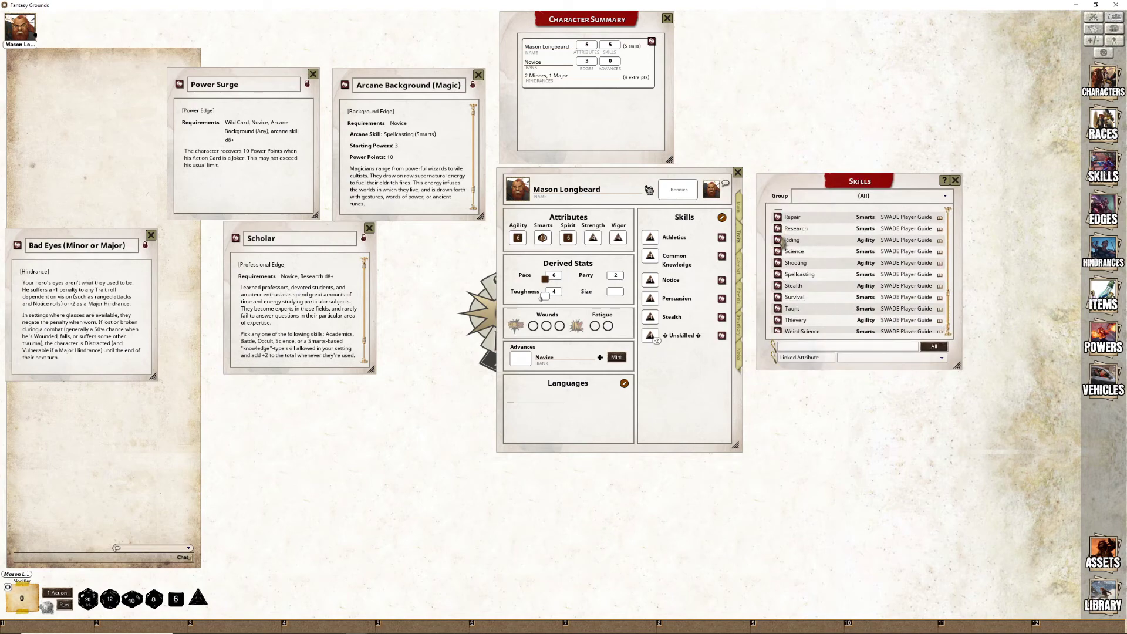
pyautogui.moveTo(778, 229); pyautogui.dragTo(675, 316)
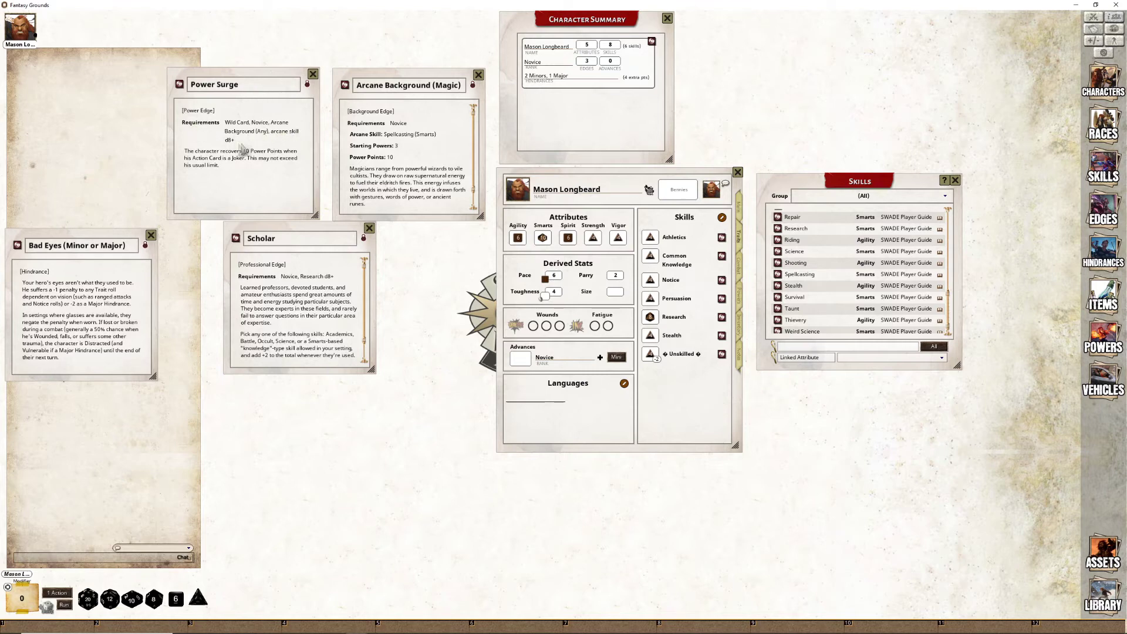
pyautogui.scroll(-1, 850, 291)
pyautogui.moveTo(778, 275); pyautogui.dragTo(649, 337)
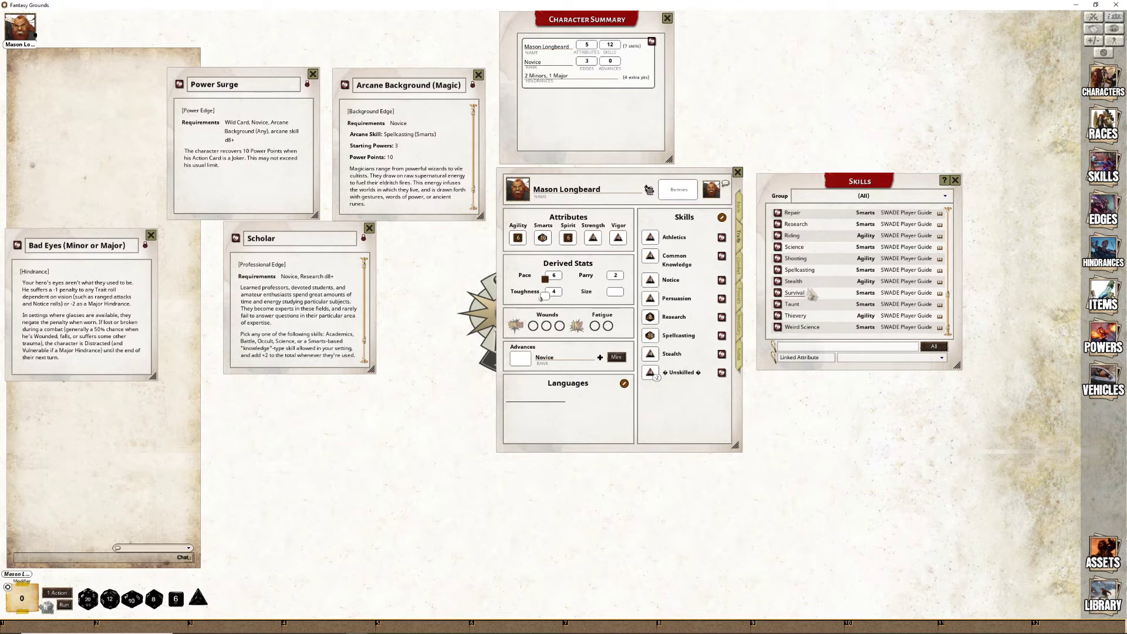
# Add the Repair, Science and Fighting skills to the character at d4
pyautogui.scroll(2, 776, 249)
pyautogui.moveTo(777, 239); pyautogui.dragTo(680, 340)
pyautogui.moveTo(777, 273); pyautogui.dragTo(691, 339)
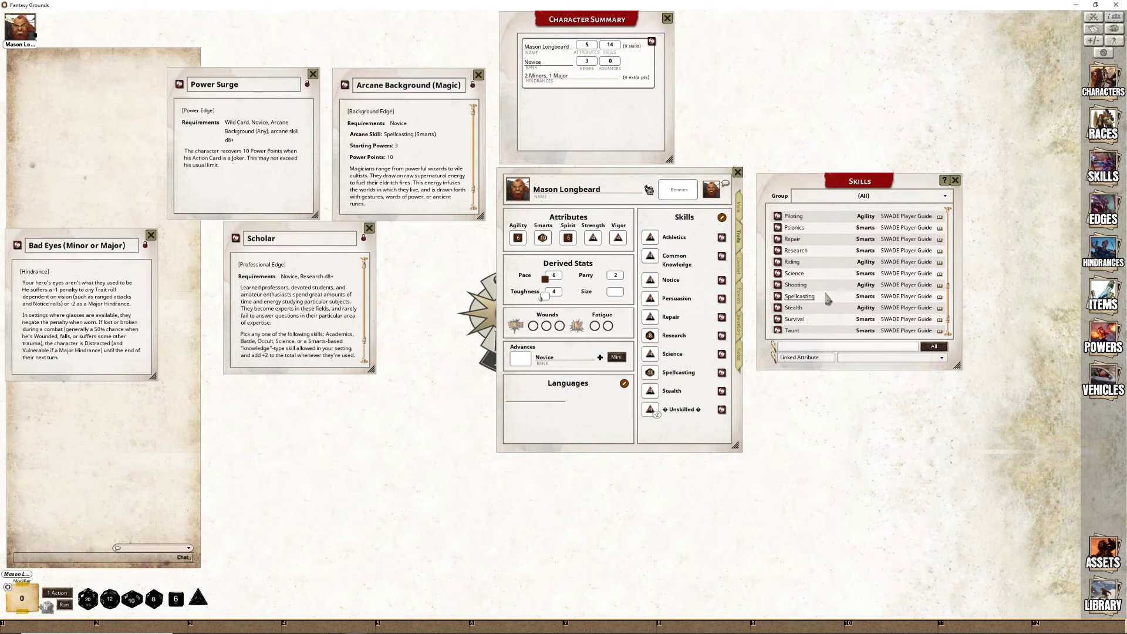
pyautogui.scroll(1, 839, 329)
pyautogui.scroll(5, 838, 328)
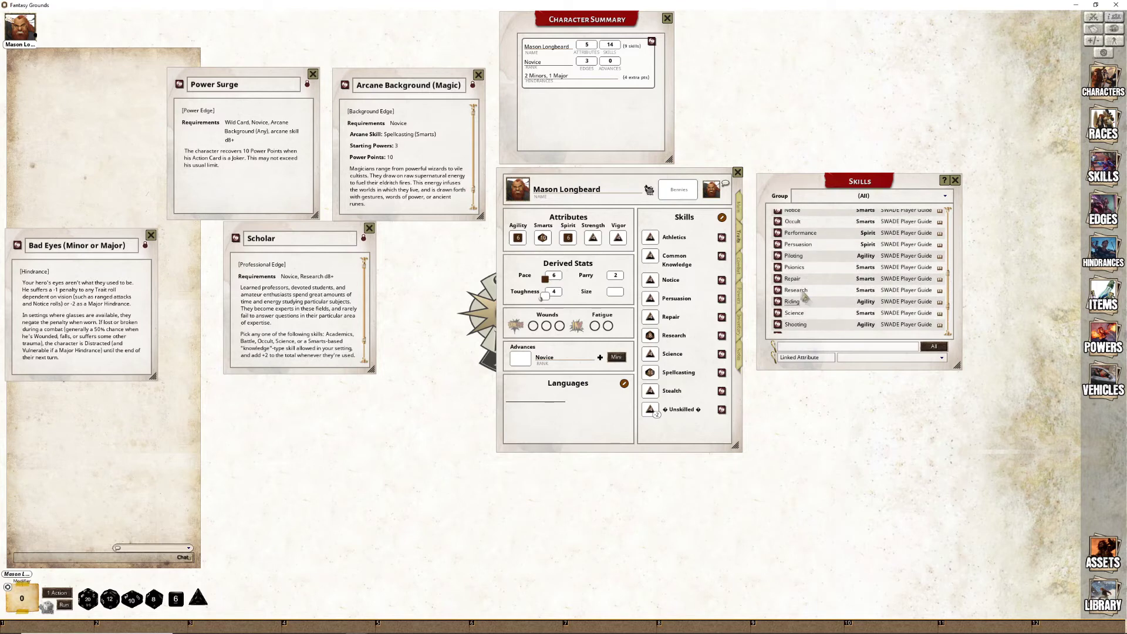
pyautogui.moveTo(796, 264); pyautogui.dragTo(669, 334)
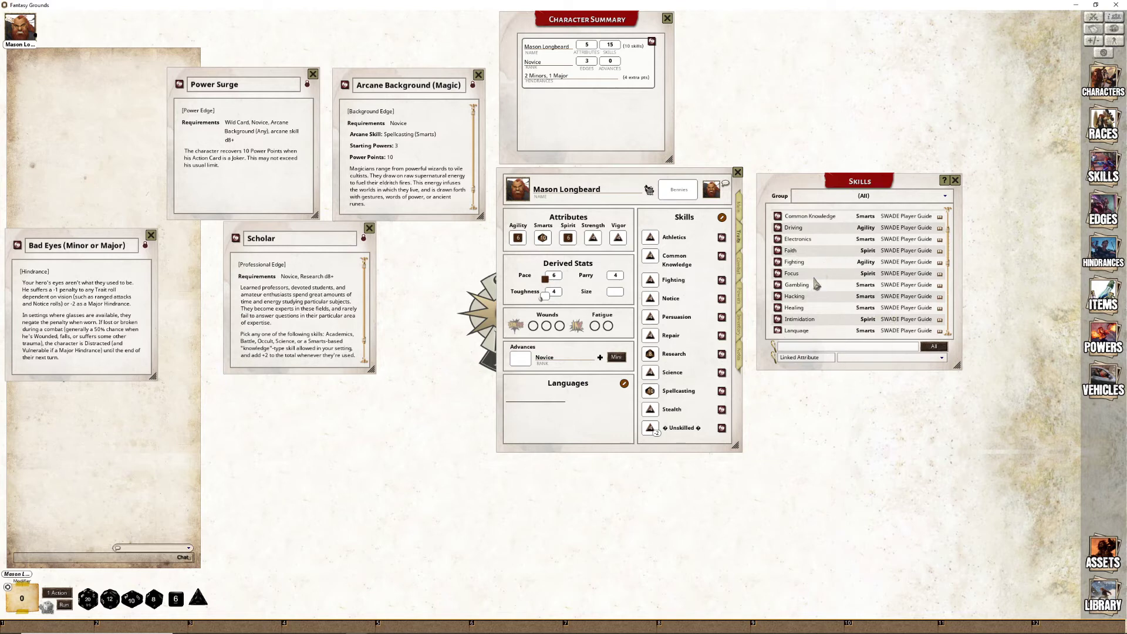
# Add the Occult skill at d6 and roll Occult and Science to test the Scholar bonus
pyautogui.scroll(-3, 792, 273)
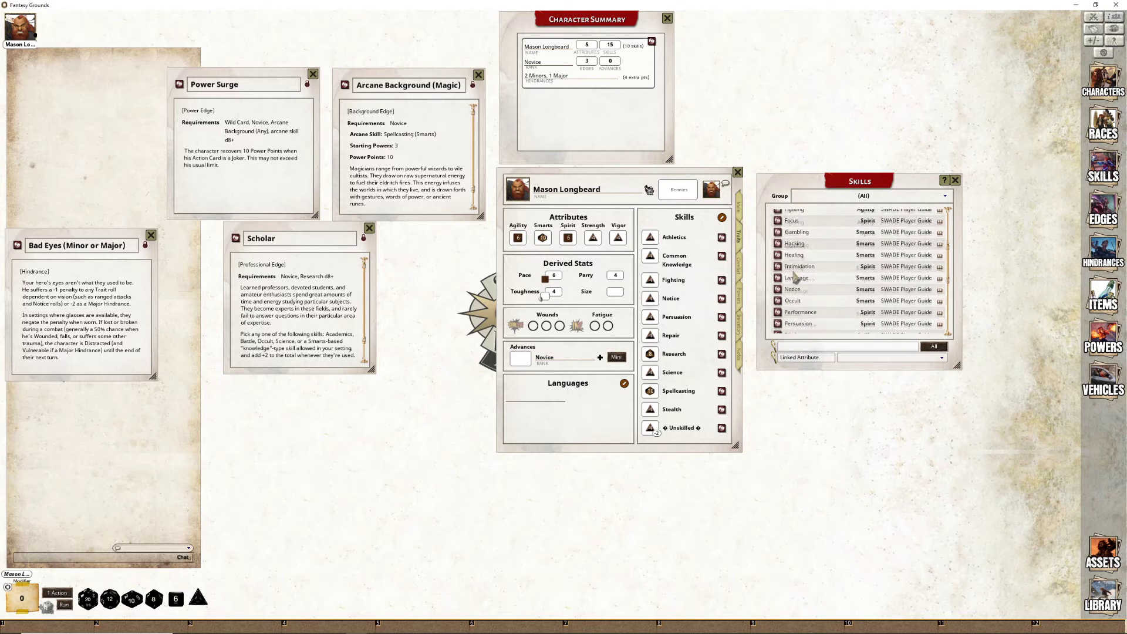
pyautogui.scroll(-1, 793, 275)
pyautogui.moveTo(790, 289); pyautogui.dragTo(670, 326)
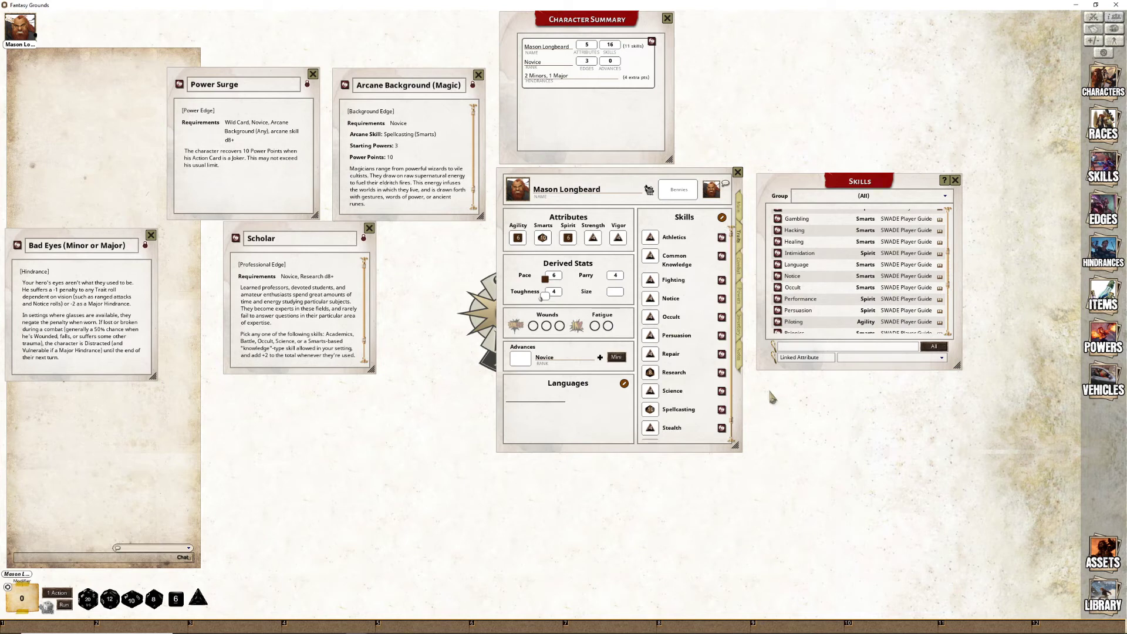
pyautogui.moveTo(822, 311); pyautogui.dragTo(651, 327)
pyautogui.doubleClick(650, 320)
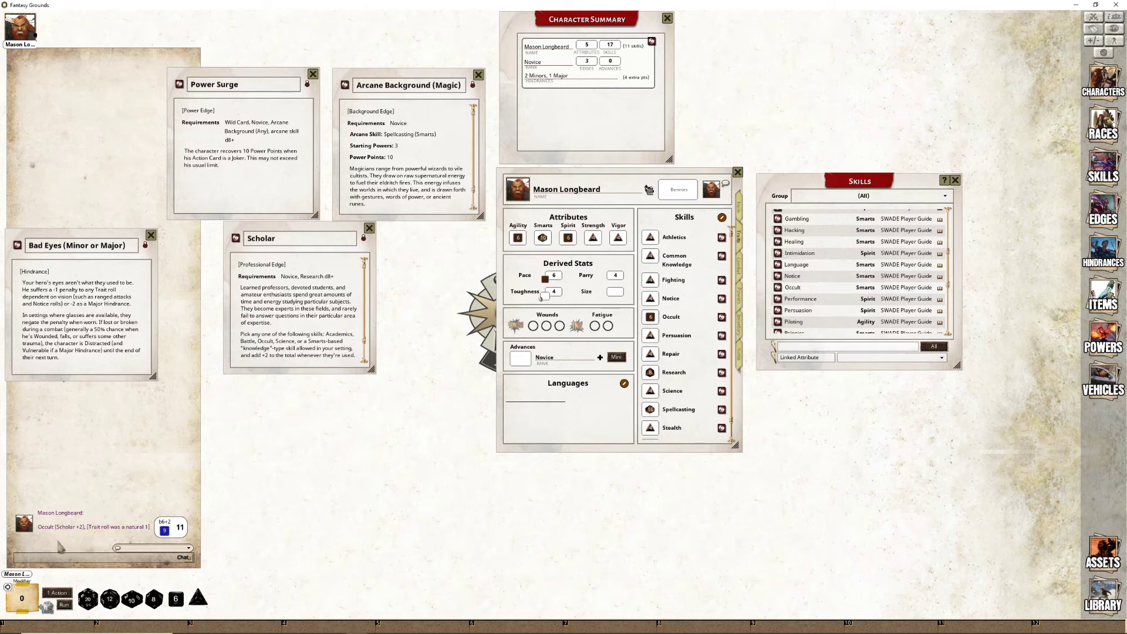
pyautogui.doubleClick(654, 398)
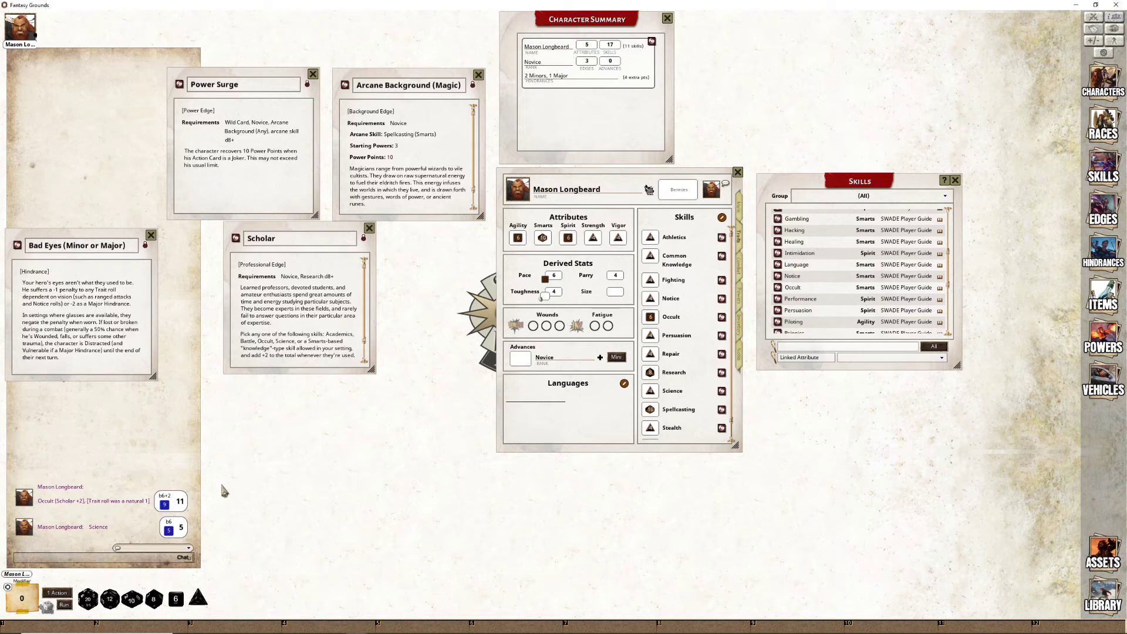
# Place the Bad Eyes entry nearer the character sheet and duplicate the Notice and Athletics skills
pyautogui.moveTo(106, 268); pyautogui.dragTo(381, 304)
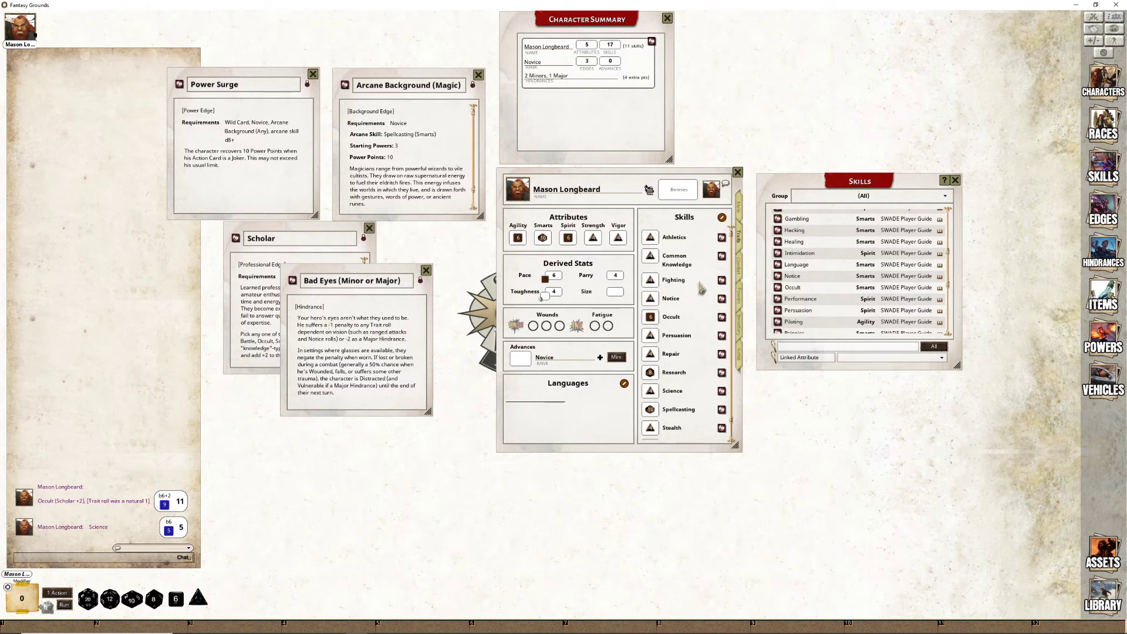
pyautogui.scroll(-1, 698, 415)
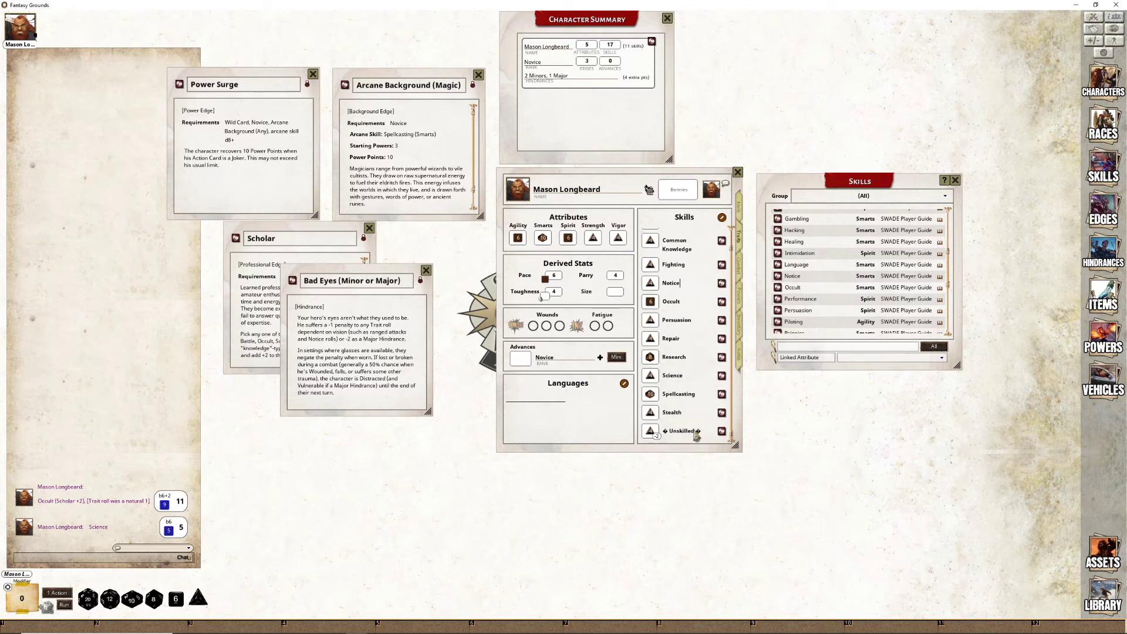
pyautogui.scroll(1, 693, 426)
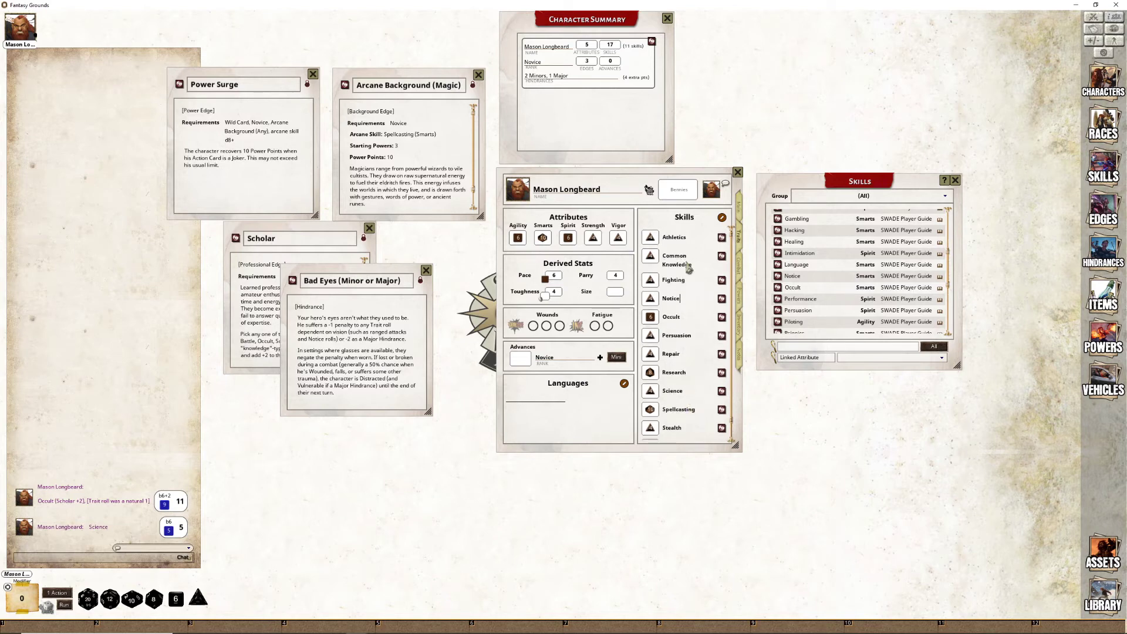
pyautogui.moveTo(722, 301); pyautogui.dragTo(680, 351)
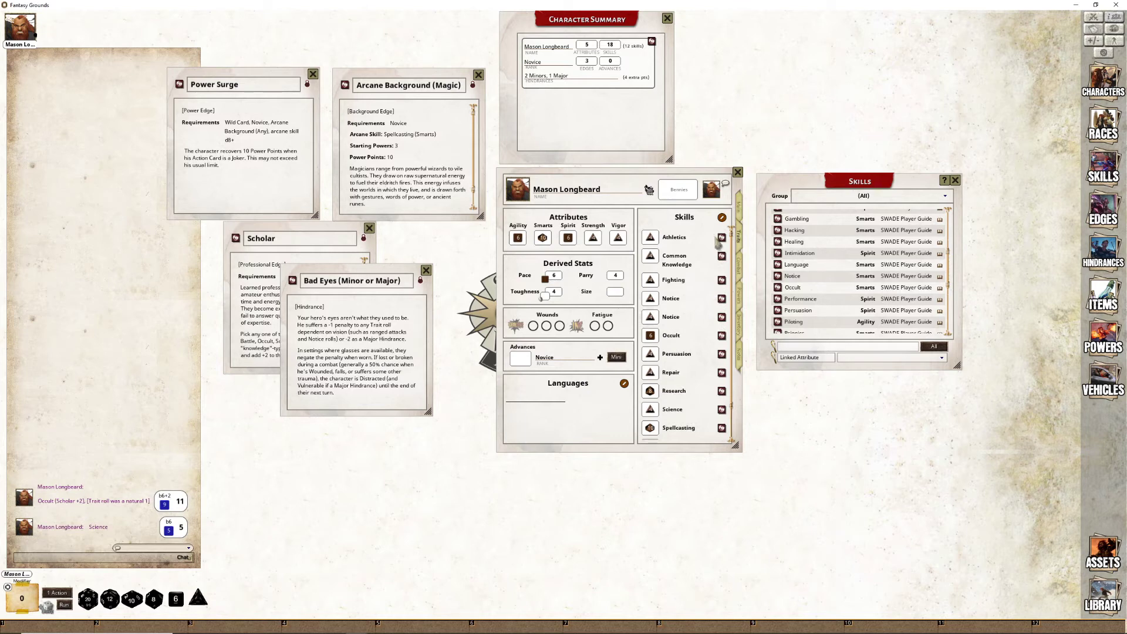
pyautogui.moveTo(722, 238); pyautogui.dragTo(675, 276)
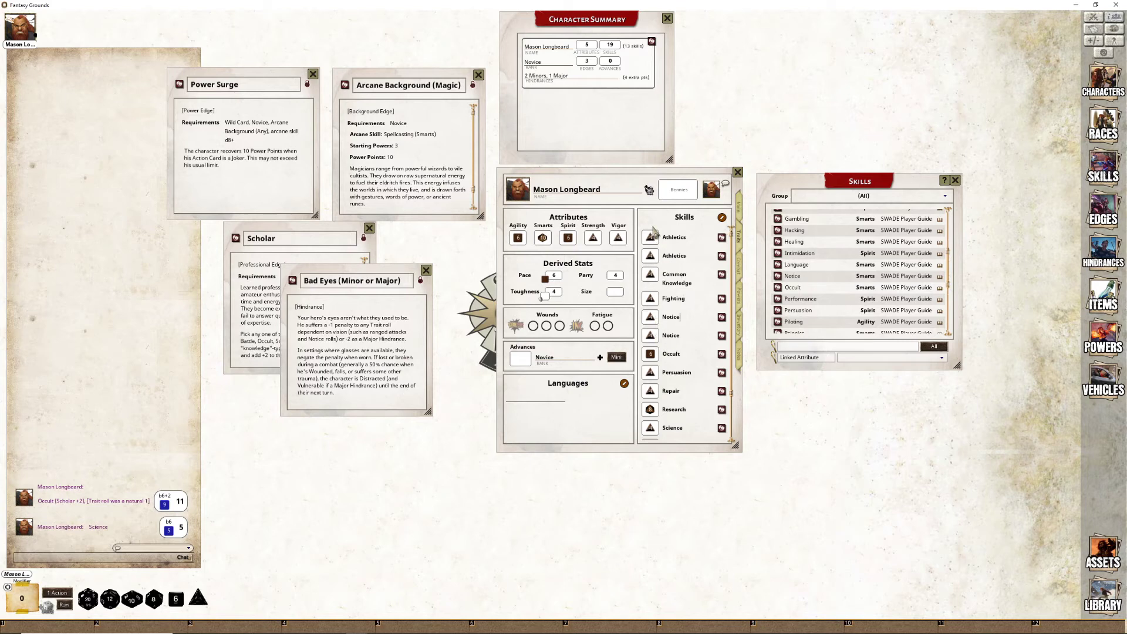
# Add a "Bad Eyes" modifier of -1 to the second Athletics skill
pyautogui.rightClick(653, 260)
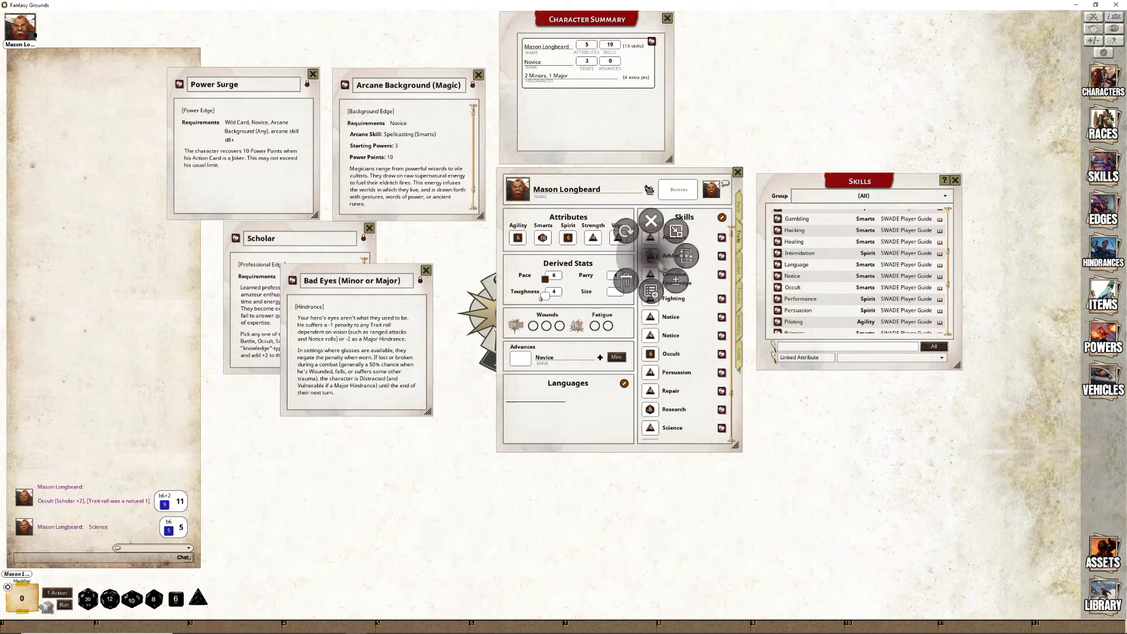
pyautogui.click(681, 283)
pyautogui.click(591, 365)
pyautogui.click(580, 366)
pyautogui.write('Bad Eyes')
pyautogui.press('Return')
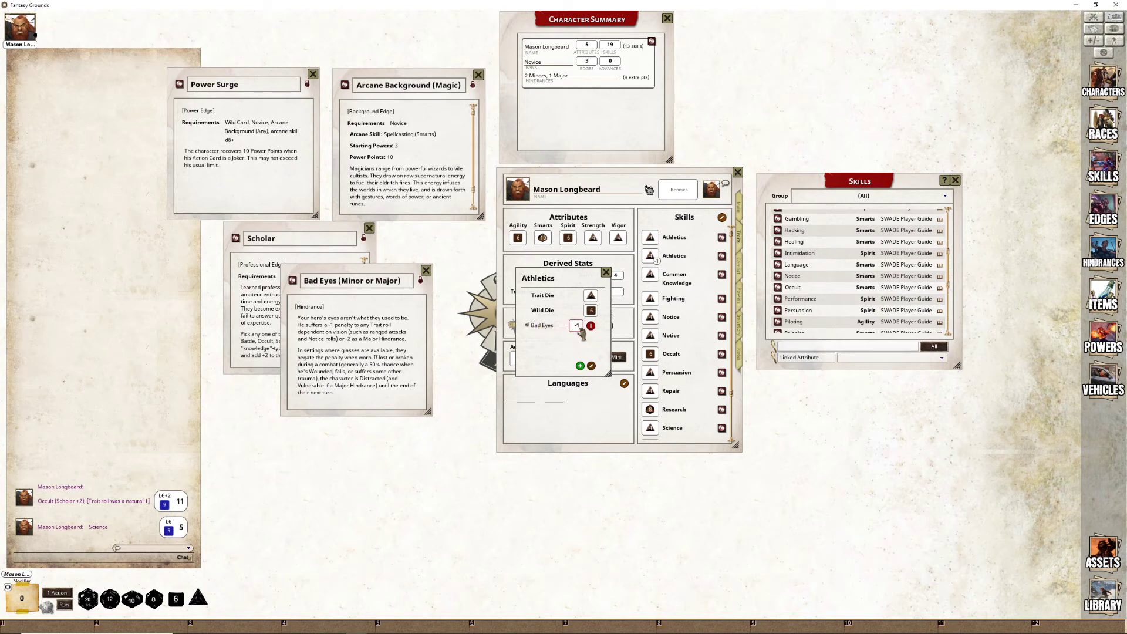
pyautogui.click(605, 272)
# Rename the second Athletics skill as "Athletics (Eye Sight)"
pyautogui.write('Bad Eyes)')
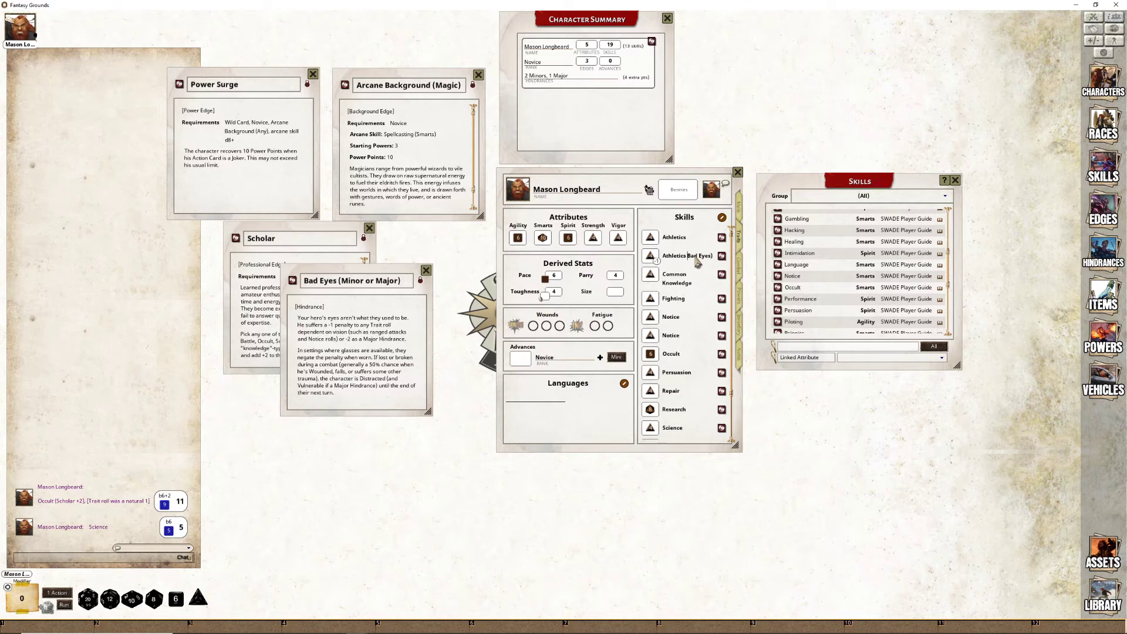
pyautogui.press('Delete')
pyautogui.press('Delete')
pyautogui.write('Sight')
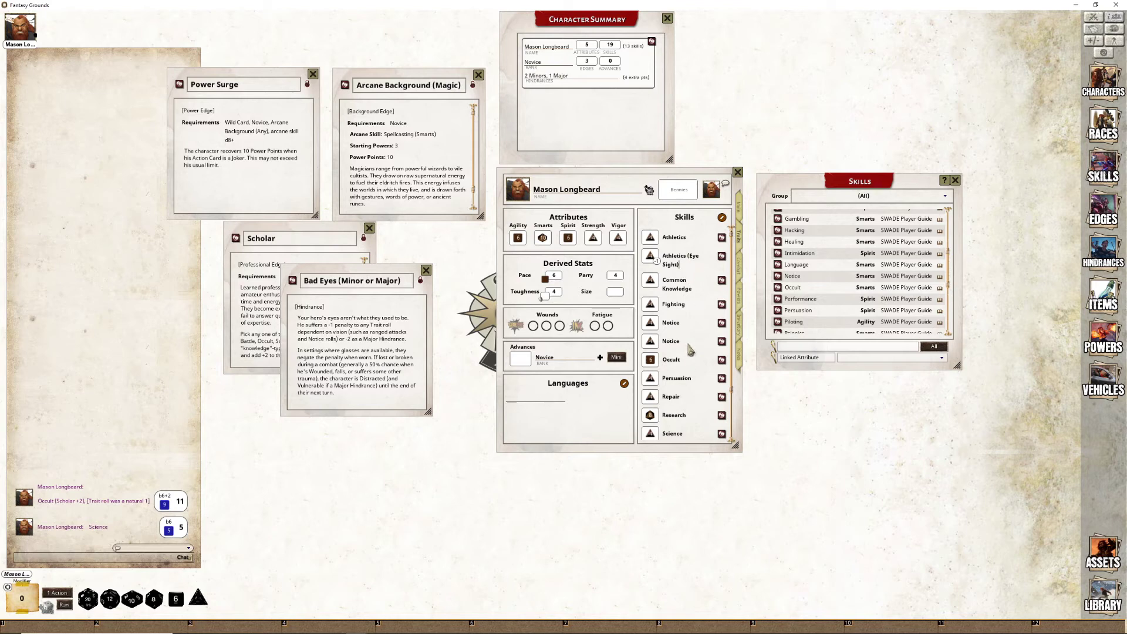
# Rename the second Notice skill as "Notice (Eye Sight)" and add a "Bad Eyes" modifier of -1 to it
pyautogui.write(' (Eye Sight')
pyautogui.rightClick(657, 345)
pyautogui.click(679, 362)
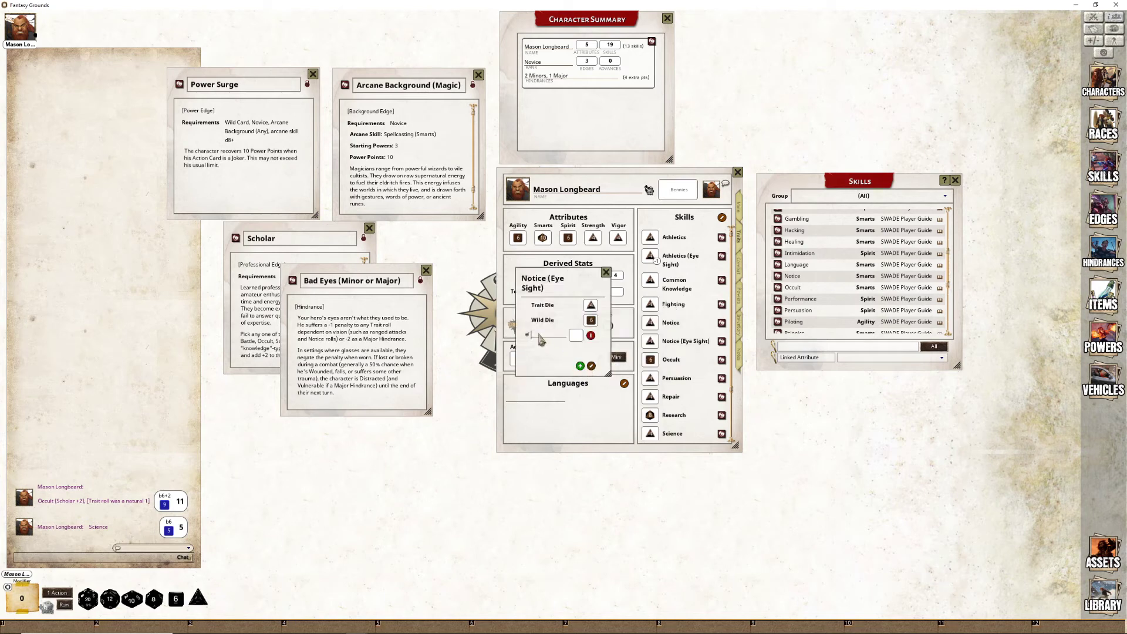
pyautogui.click(540, 334)
pyautogui.write('Bad Eyes')
pyautogui.click(576, 336)
pyautogui.click(606, 272)
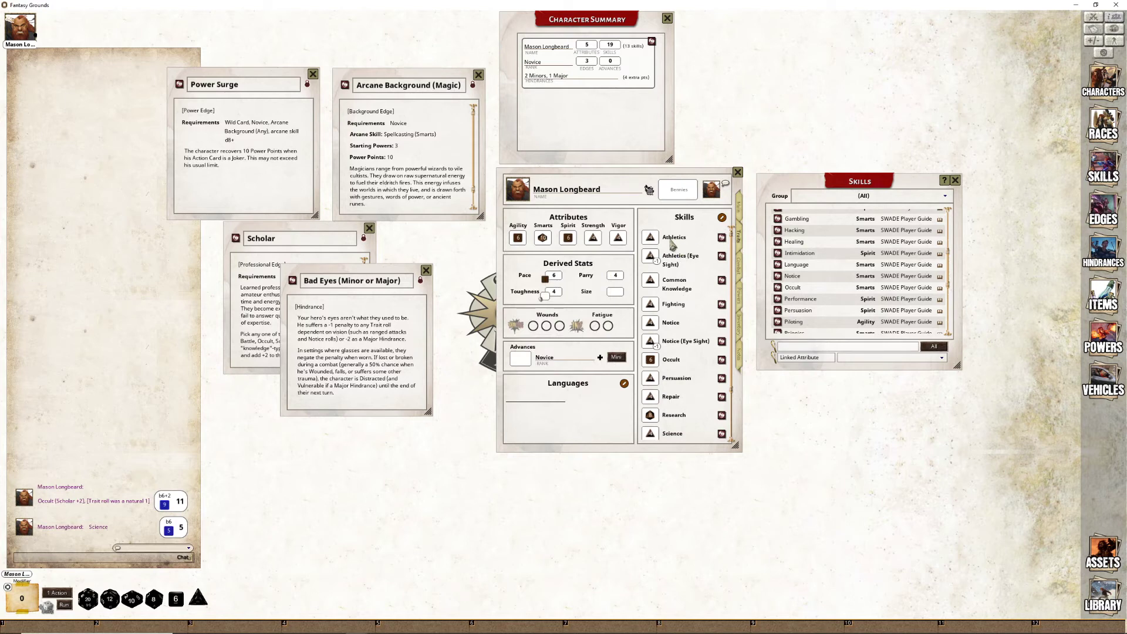
# Roll Athletics, Athletics (Eye Sight), Notice and Notice (Eye Sight) to test the Bad Eyes penalty
pyautogui.doubleClick(651, 243)
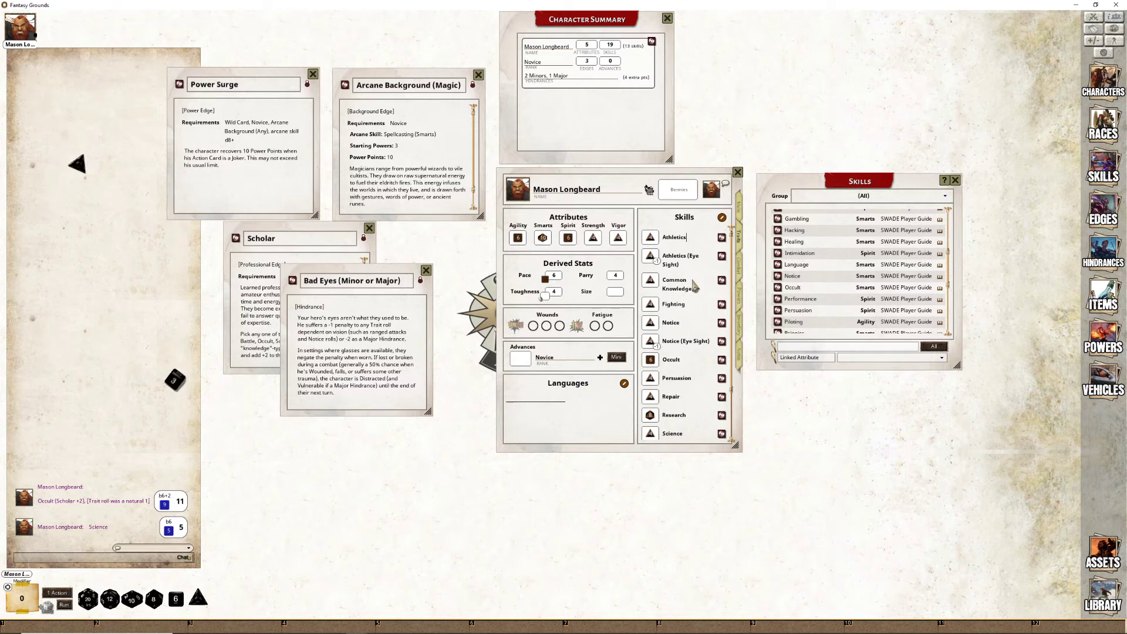
pyautogui.doubleClick(652, 260)
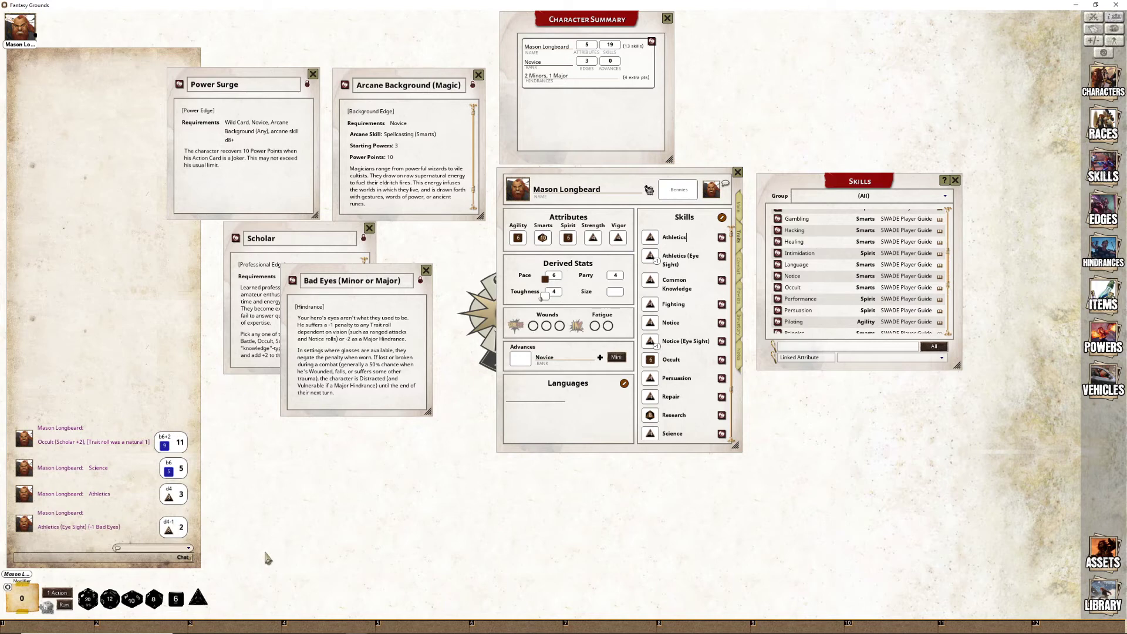
pyautogui.doubleClick(651, 327)
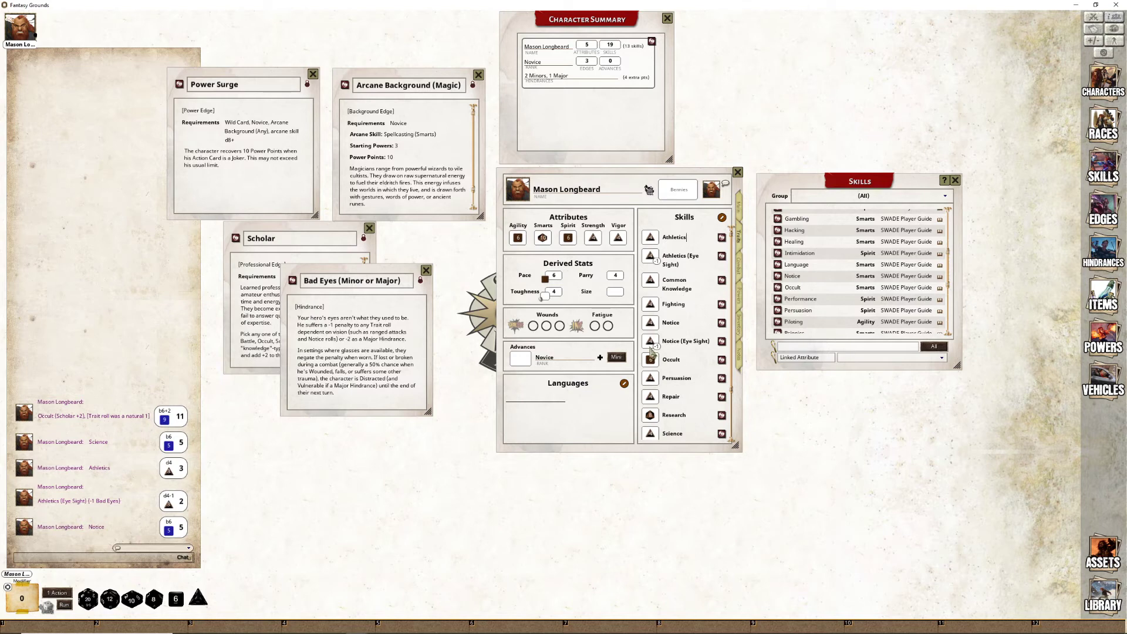
pyautogui.doubleClick(650, 342)
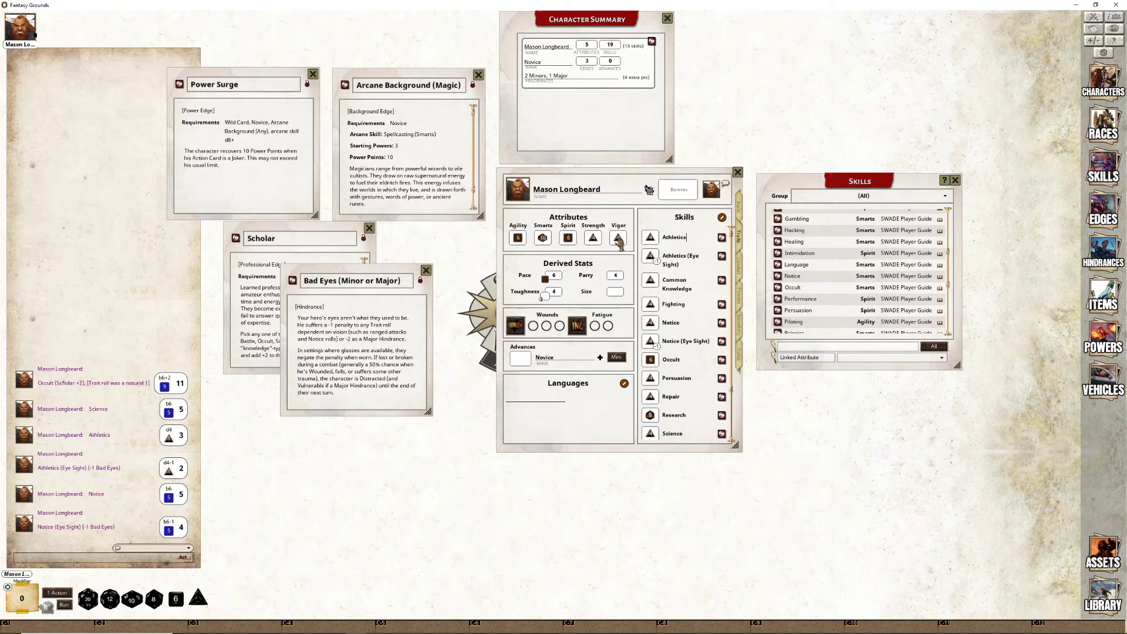
pyautogui.scroll(-6, 619, 241)
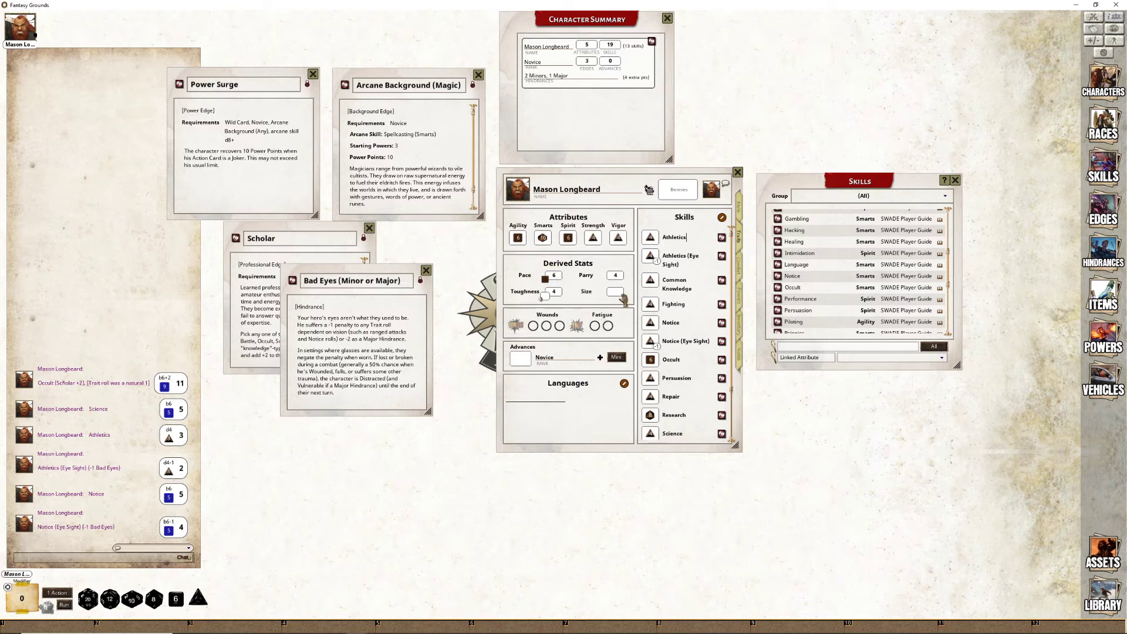
# Place the Bad Eyes entry below the Scholar entry and view the details of the character's Pace
pyautogui.moveTo(358, 296); pyautogui.dragTo(306, 410)
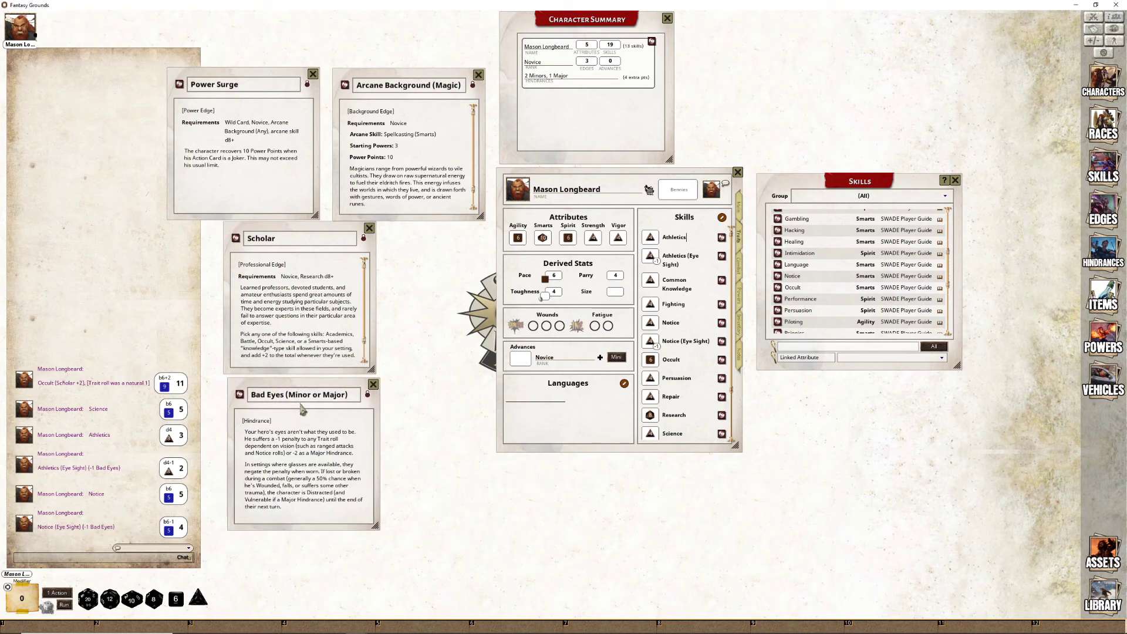
pyautogui.doubleClick(554, 277)
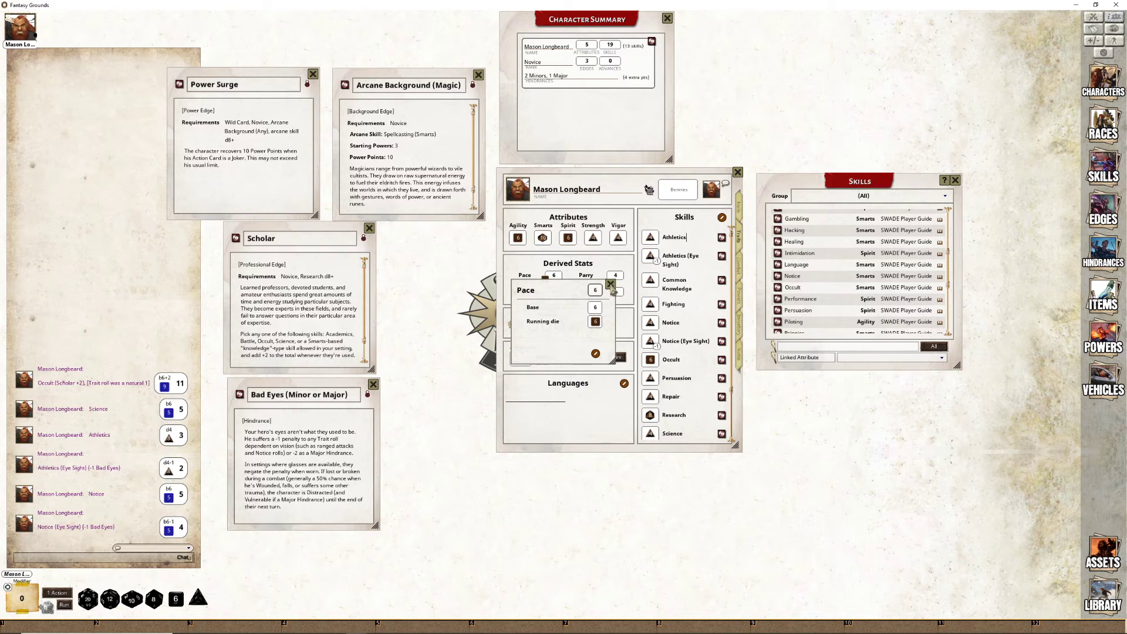
pyautogui.click(610, 287)
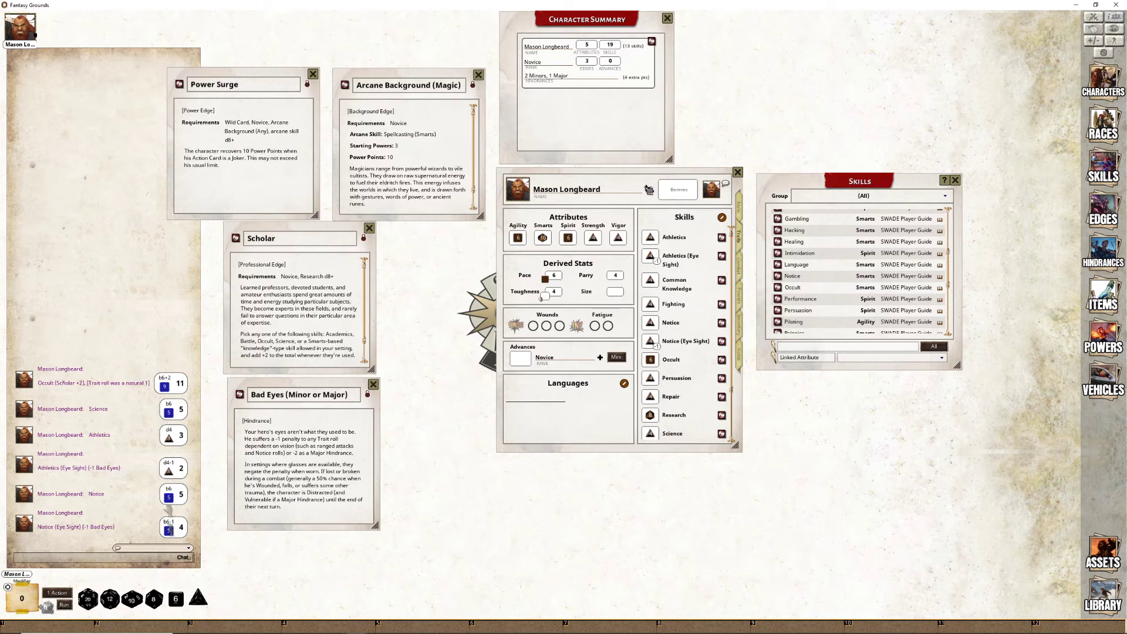
# Close the Bad Eyes, Scholar, Power Surge and Arcane Background entries, the Character Summary and the skills list
pyautogui.click(373, 385)
pyautogui.click(369, 228)
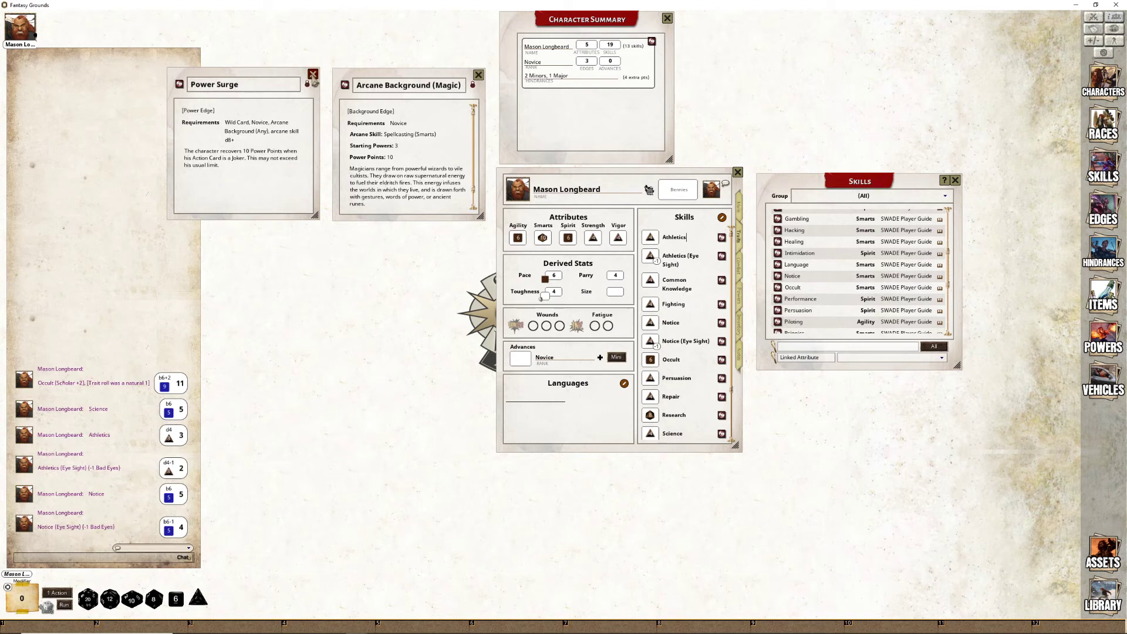
pyautogui.click(312, 74)
pyautogui.click(478, 75)
pyautogui.click(667, 19)
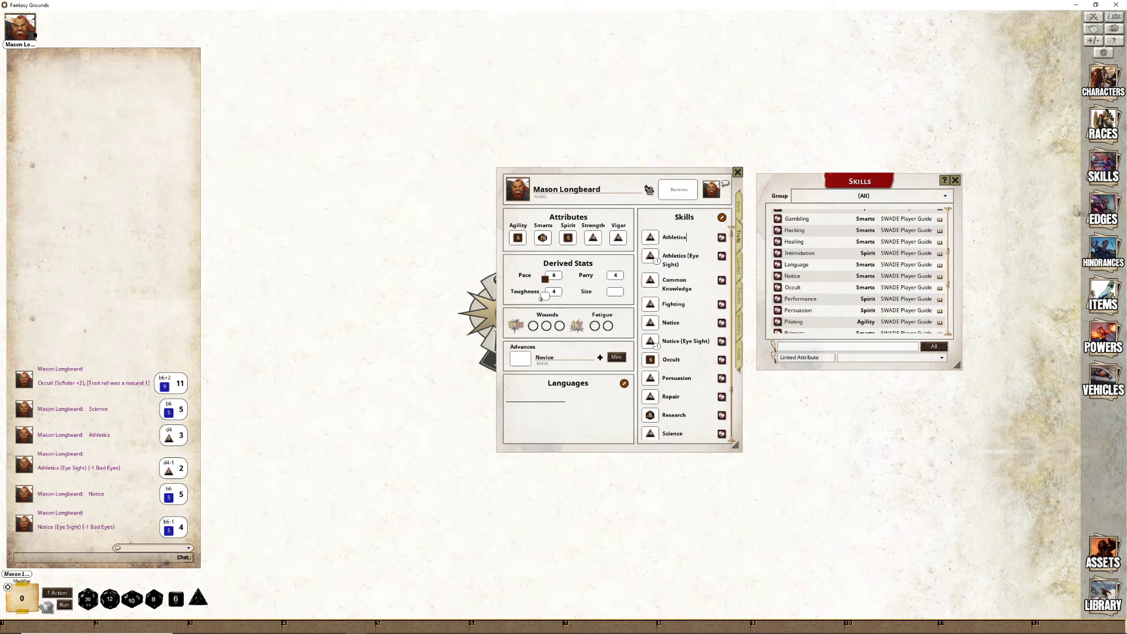
pyautogui.click(954, 181)
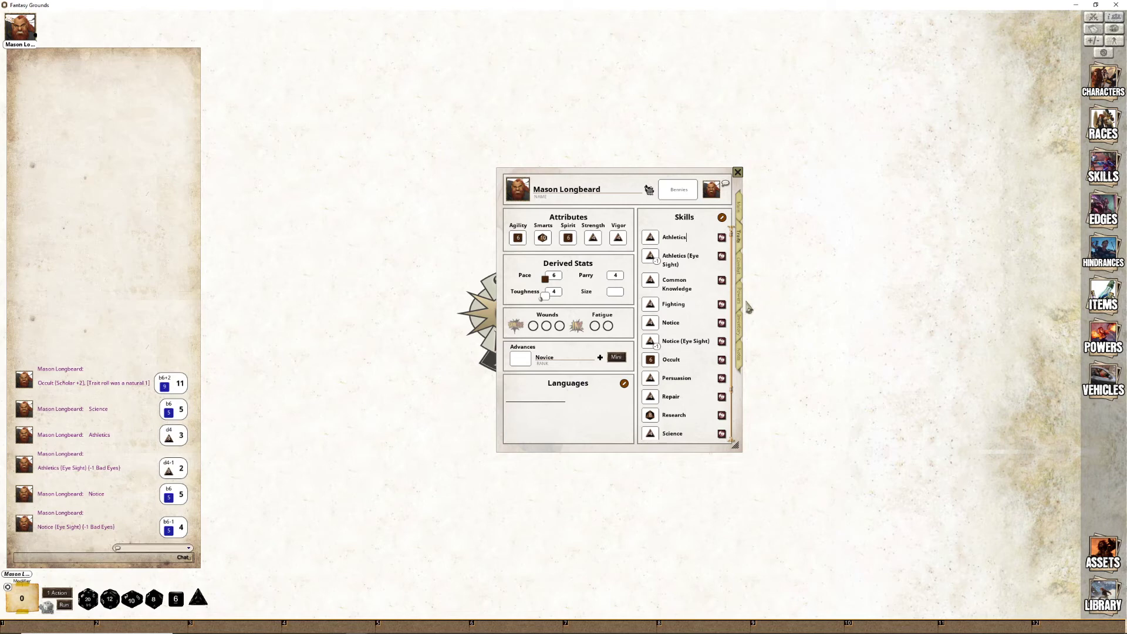
# Open the character's inventory and look through its weapons, armor, vehicles, notes and mundane items sections
pyautogui.click(741, 328)
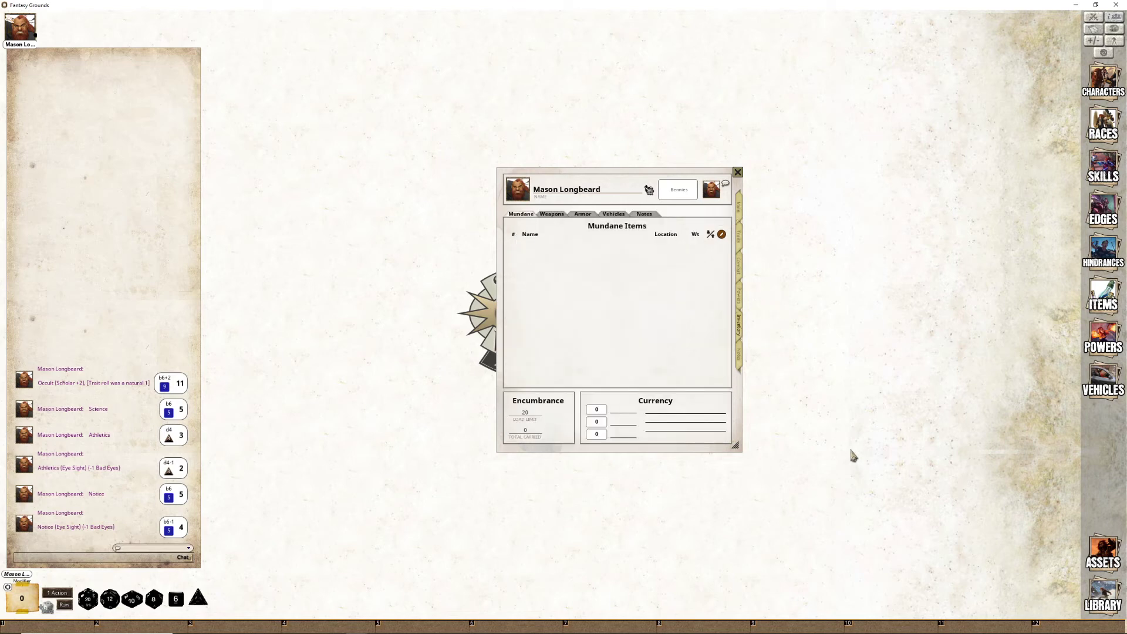
pyautogui.moveTo(597, 170); pyautogui.dragTo(550, 172)
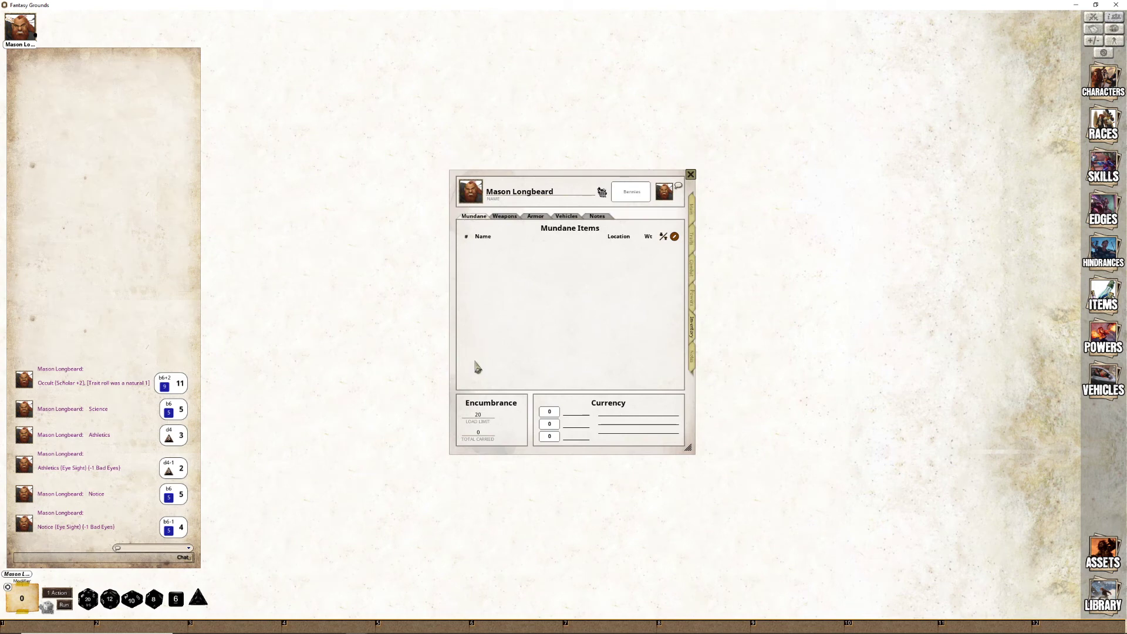
pyautogui.click(508, 215)
pyautogui.click(532, 220)
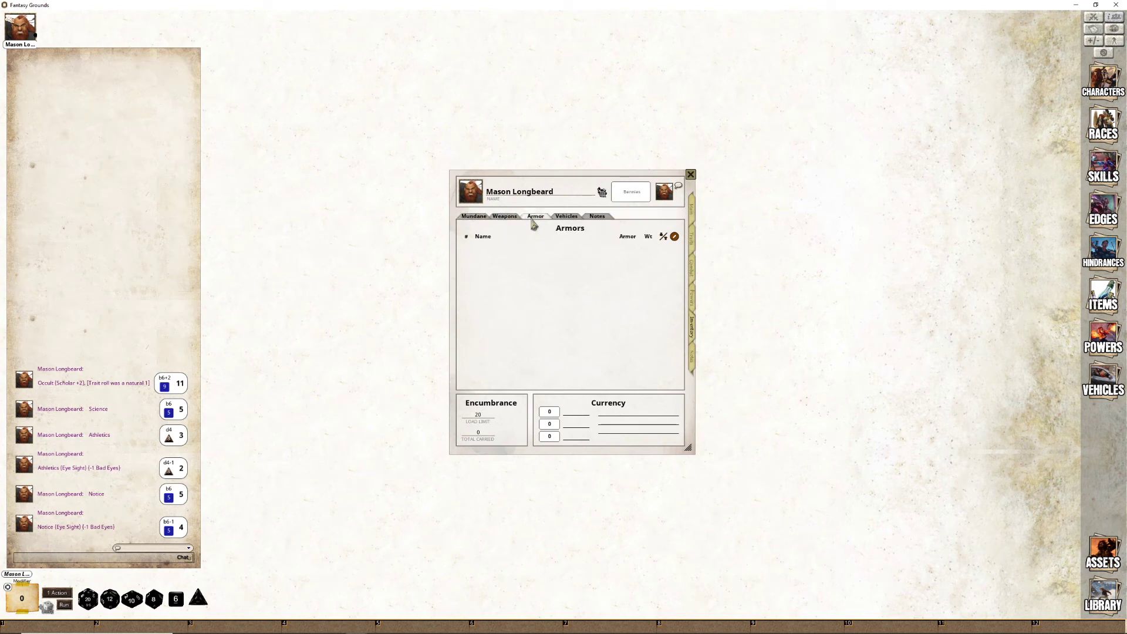
pyautogui.click(566, 216)
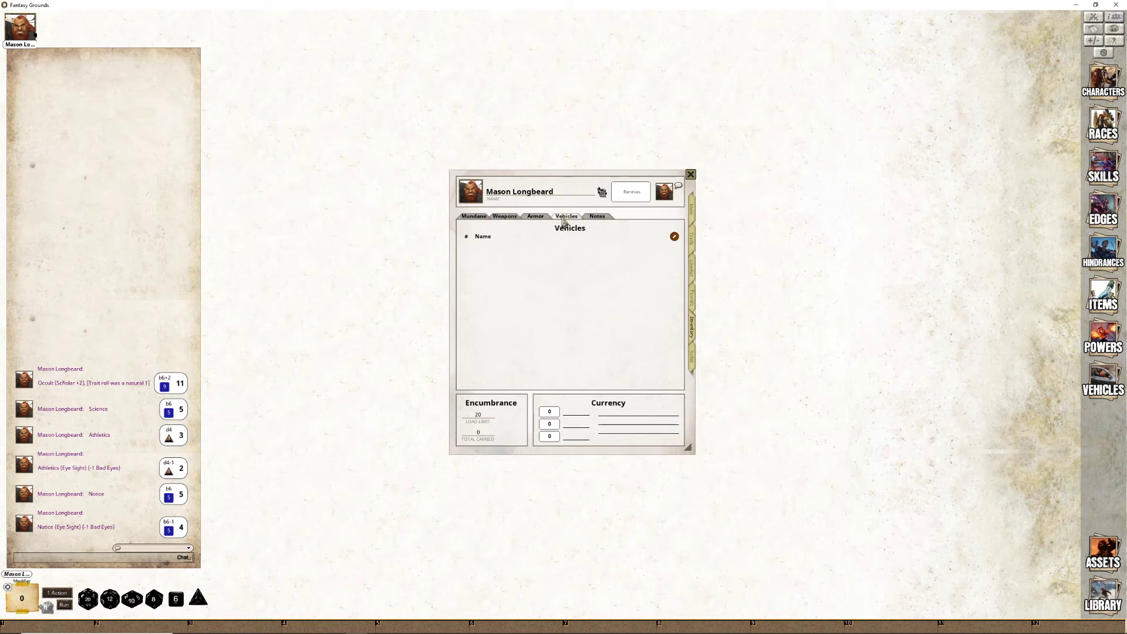
pyautogui.click(597, 216)
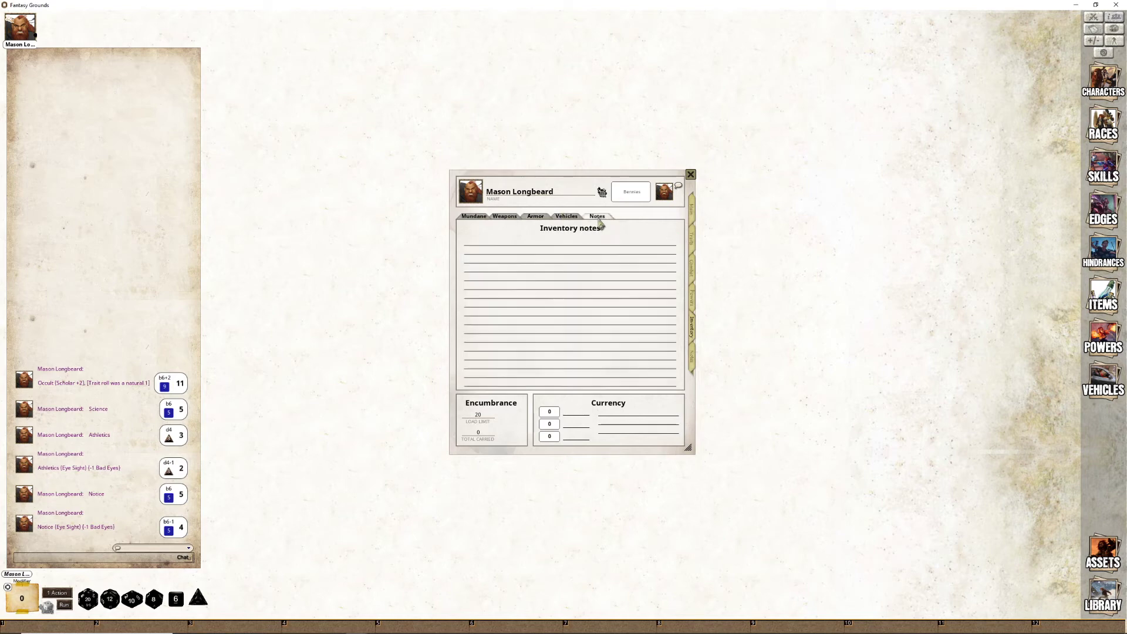
pyautogui.click(467, 215)
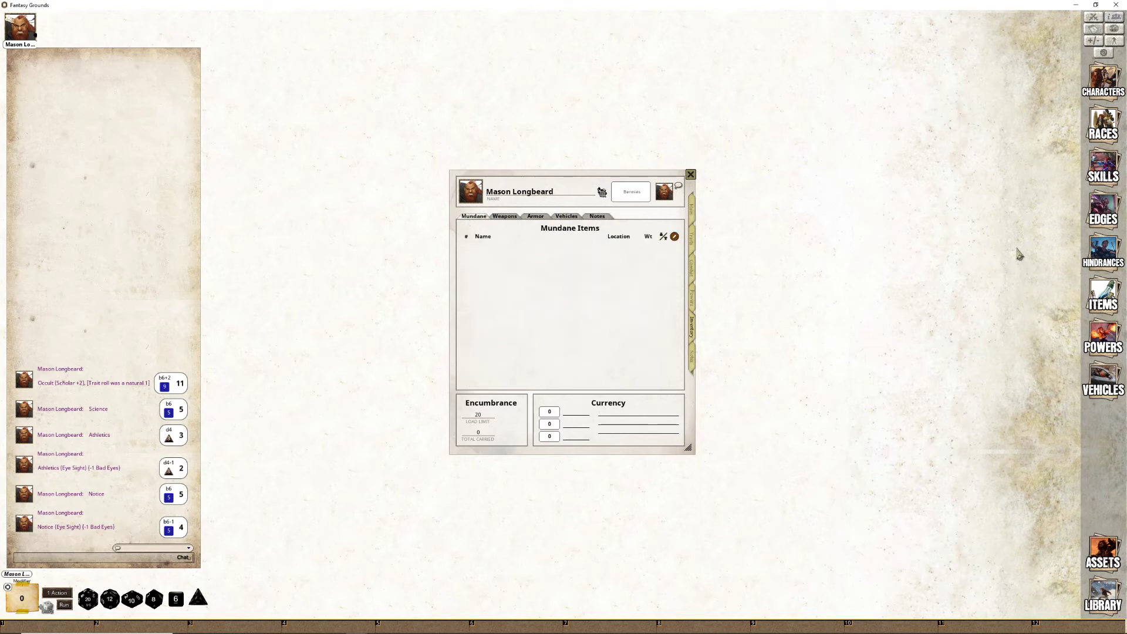
# Open the item list grouped by category, place it beside the character sheet, and collapse and re-expand Adventuring Gear
pyautogui.click(1102, 302)
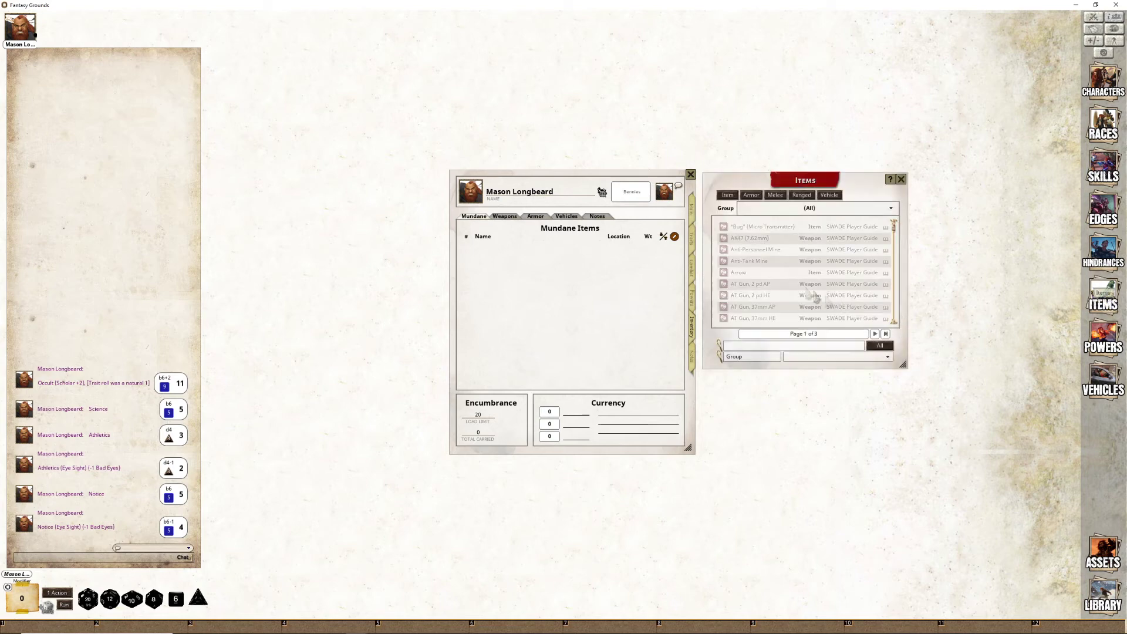
pyautogui.click(727, 196)
pyautogui.moveTo(637, 230); pyautogui.dragTo(844, 52)
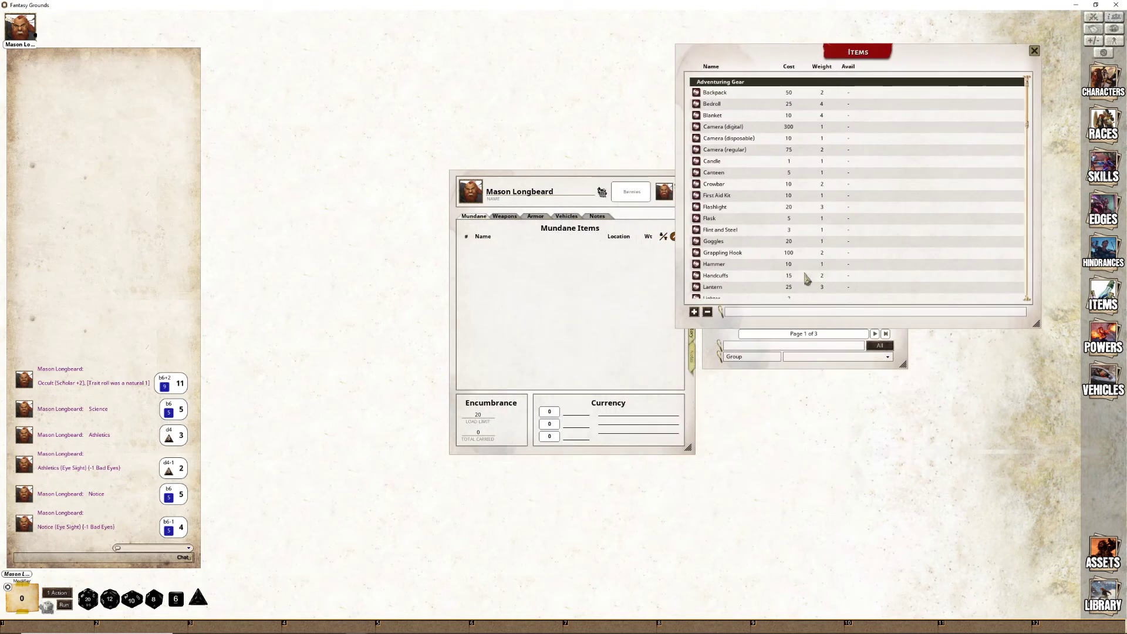
pyautogui.click(699, 83)
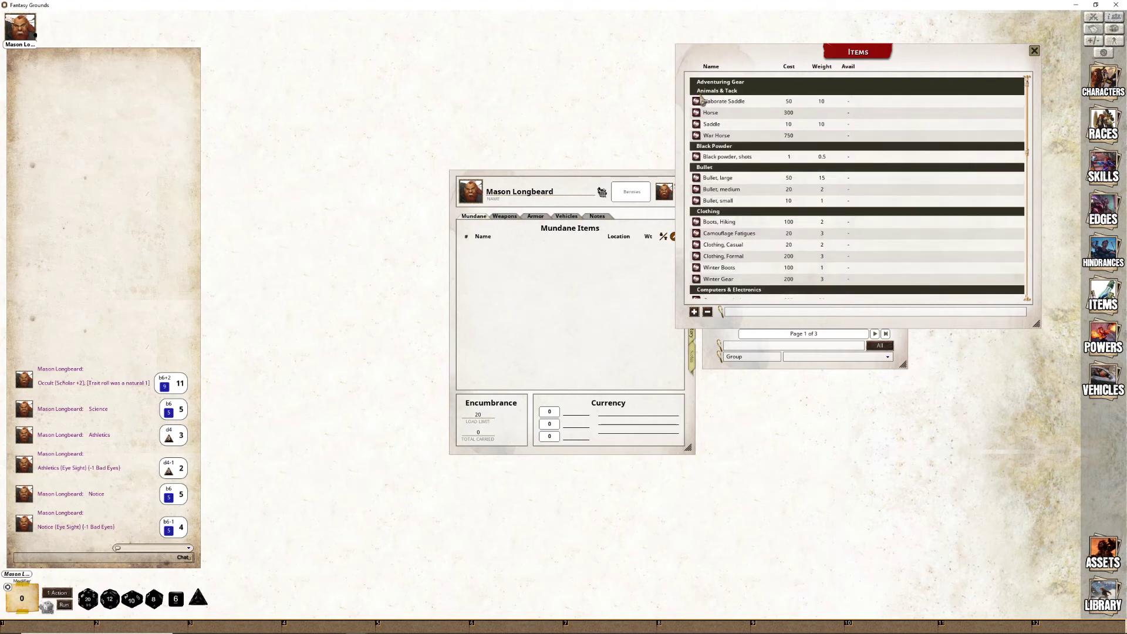
pyautogui.click(711, 85)
# Set the first currency amount to 500 and add a Backpack and a Bedroll to the mundane items
pyautogui.click(549, 412)
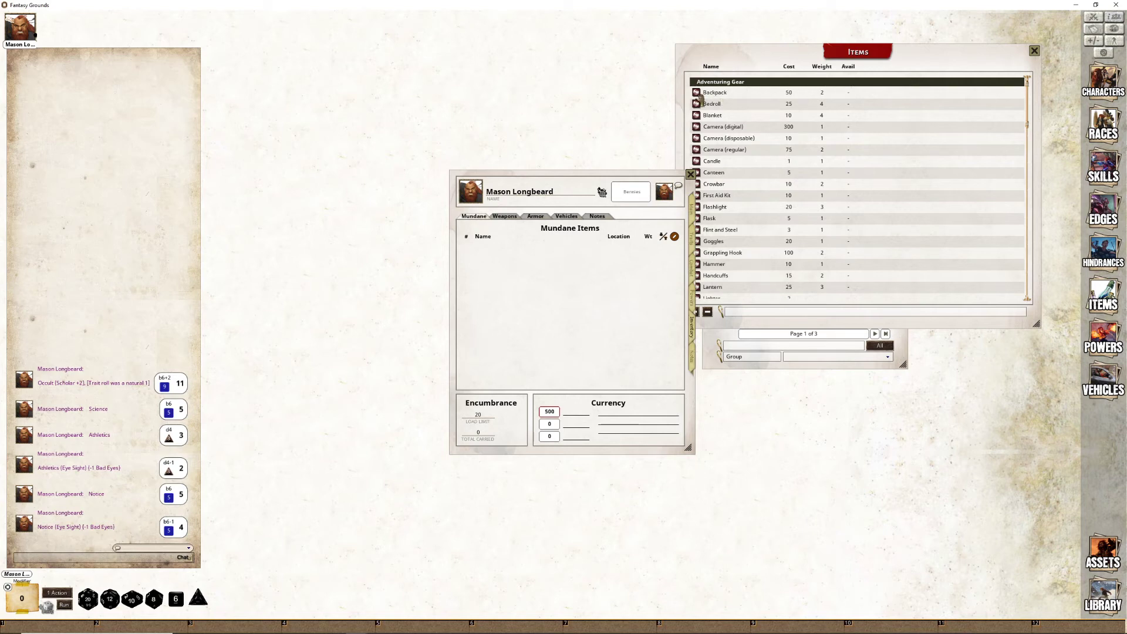
pyautogui.moveTo(696, 92); pyautogui.dragTo(525, 293)
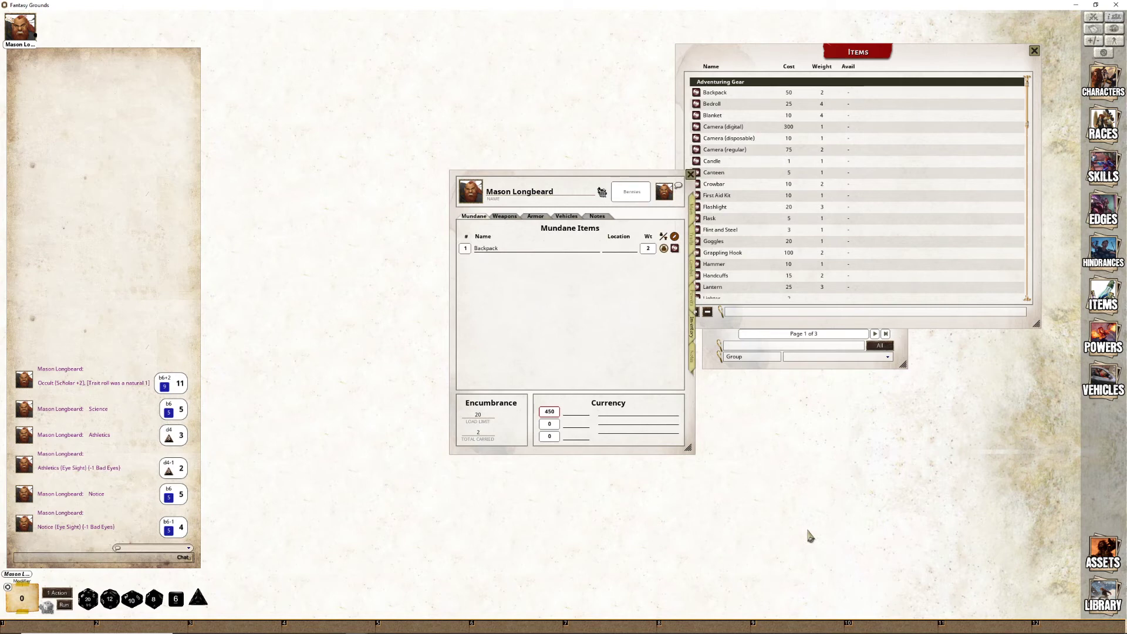
pyautogui.moveTo(696, 104); pyautogui.dragTo(485, 305)
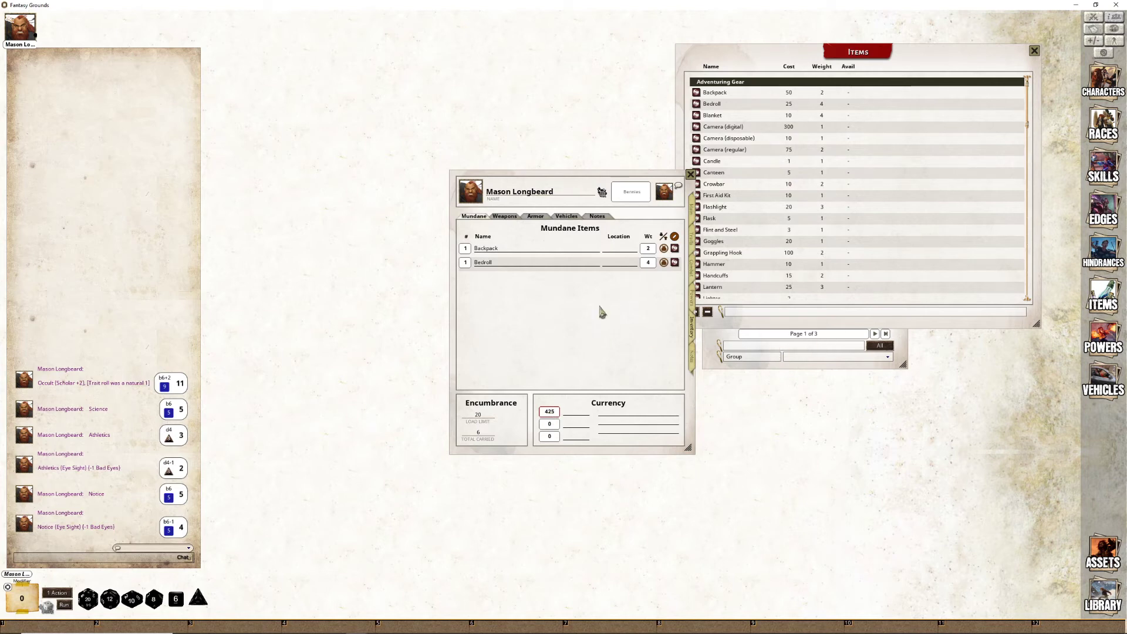
# Add a custom mundane item named "Amulet" with a weight of 1
pyautogui.click(675, 236)
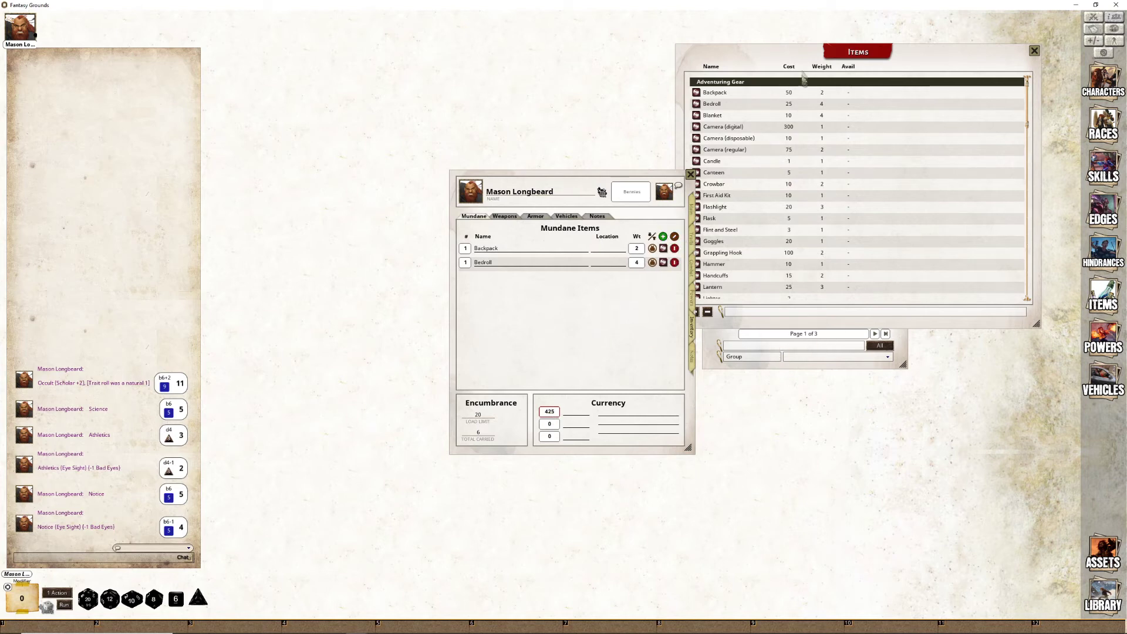
pyautogui.click(663, 236)
pyautogui.write('Amulet')
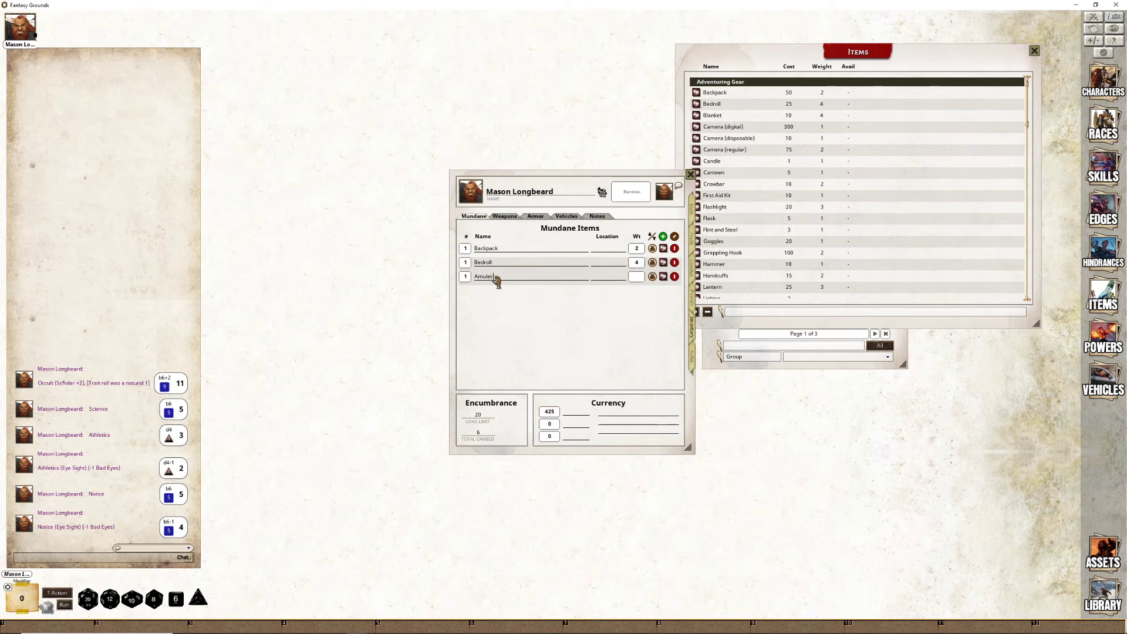
pyautogui.click(637, 276)
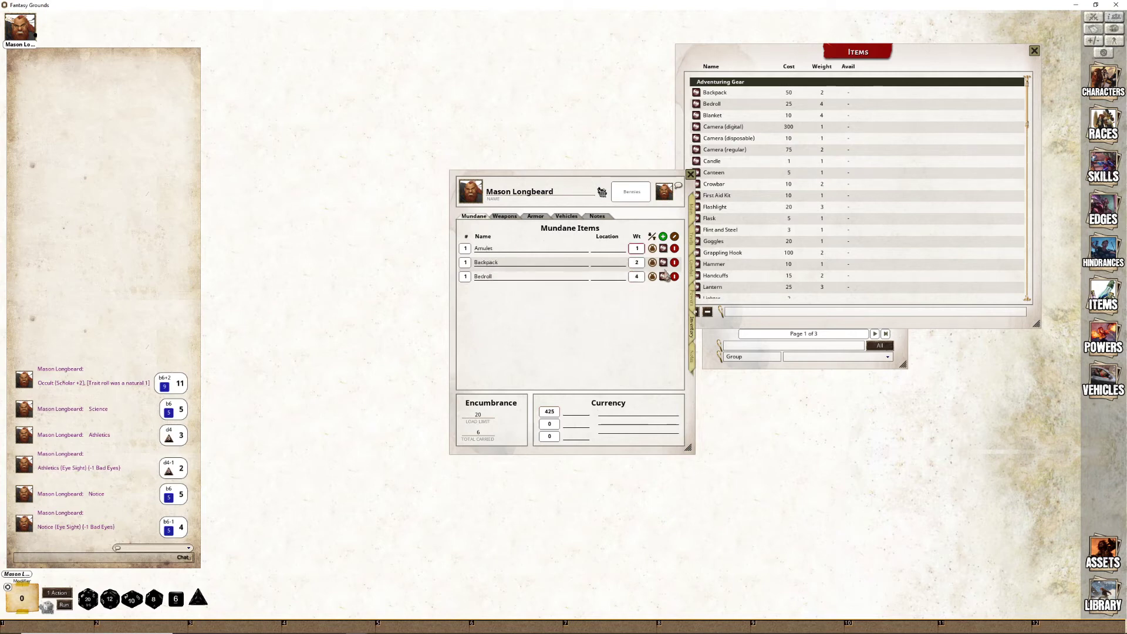
# Set the Bedroll's location to "Backpack" so it is nested under that item
pyautogui.click(531, 283)
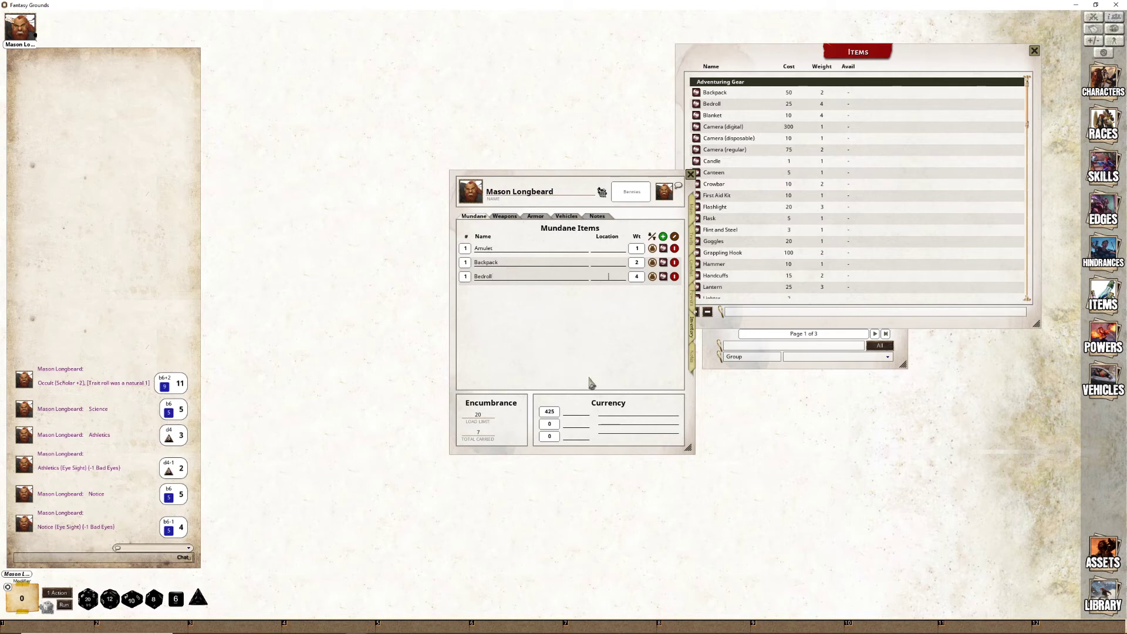
pyautogui.press('Tab')
pyautogui.write('Back')
pyautogui.click(553, 262)
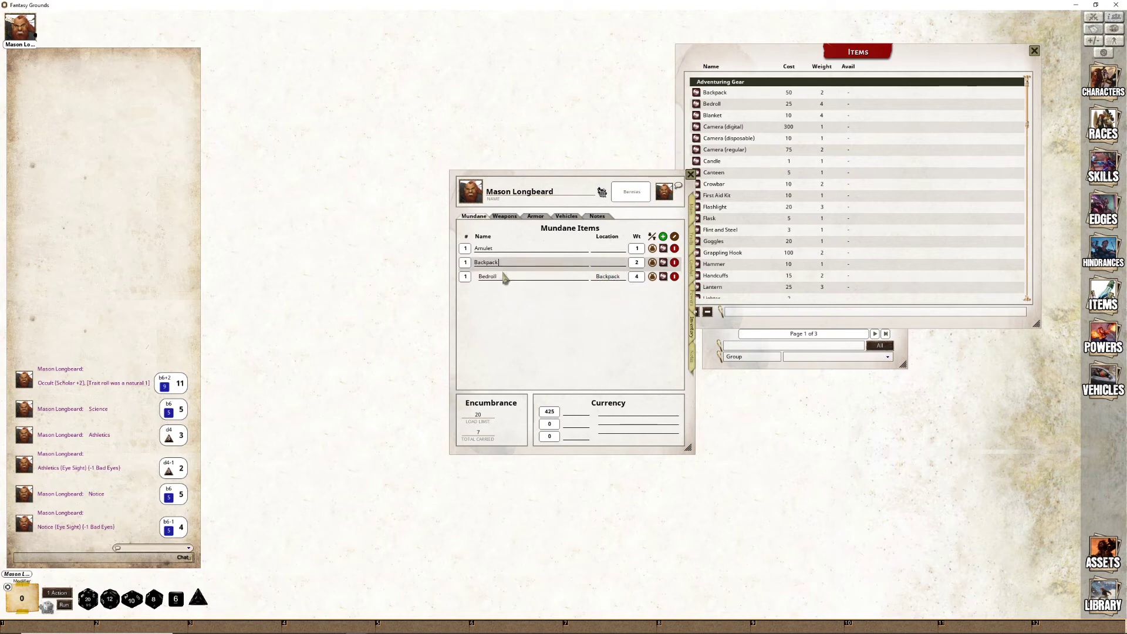
# Add a mundane item named "Worn" and set the location of the Amulet and the Backpack to "Worn"
pyautogui.click(663, 236)
pyautogui.write('Worn')
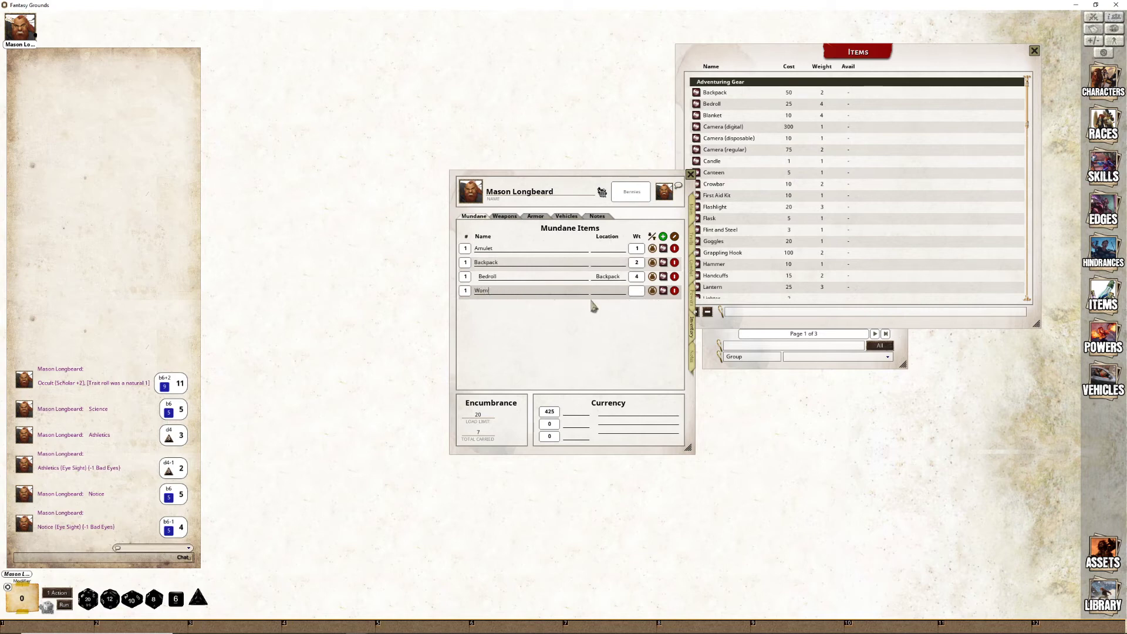
pyautogui.click(605, 248)
pyautogui.write('Worn')
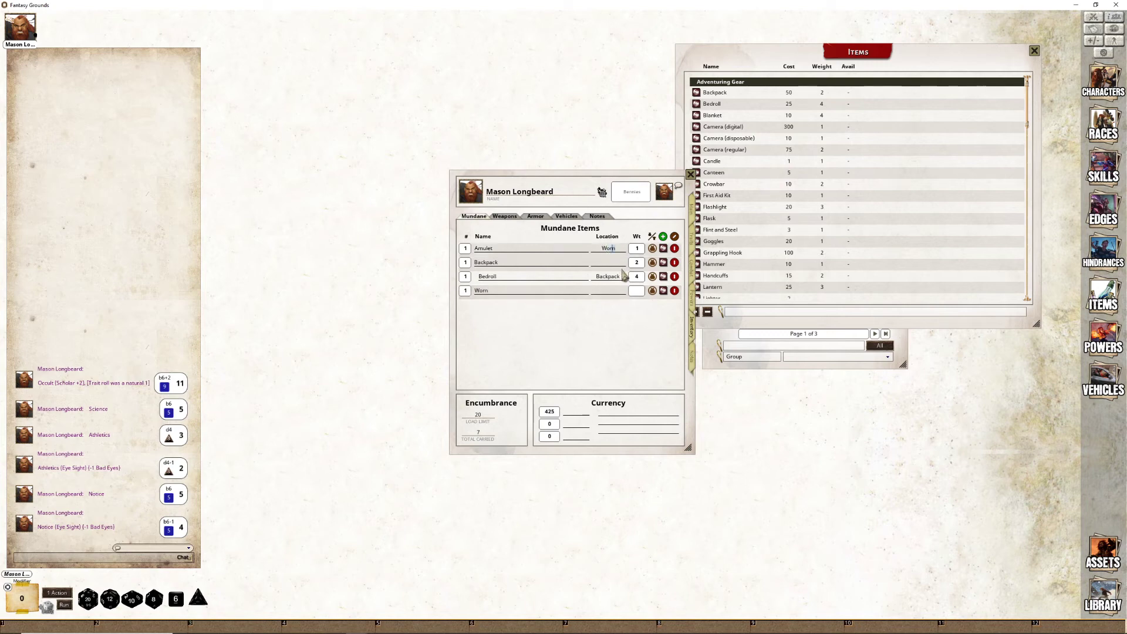
pyautogui.click(611, 264)
pyautogui.write('Worn')
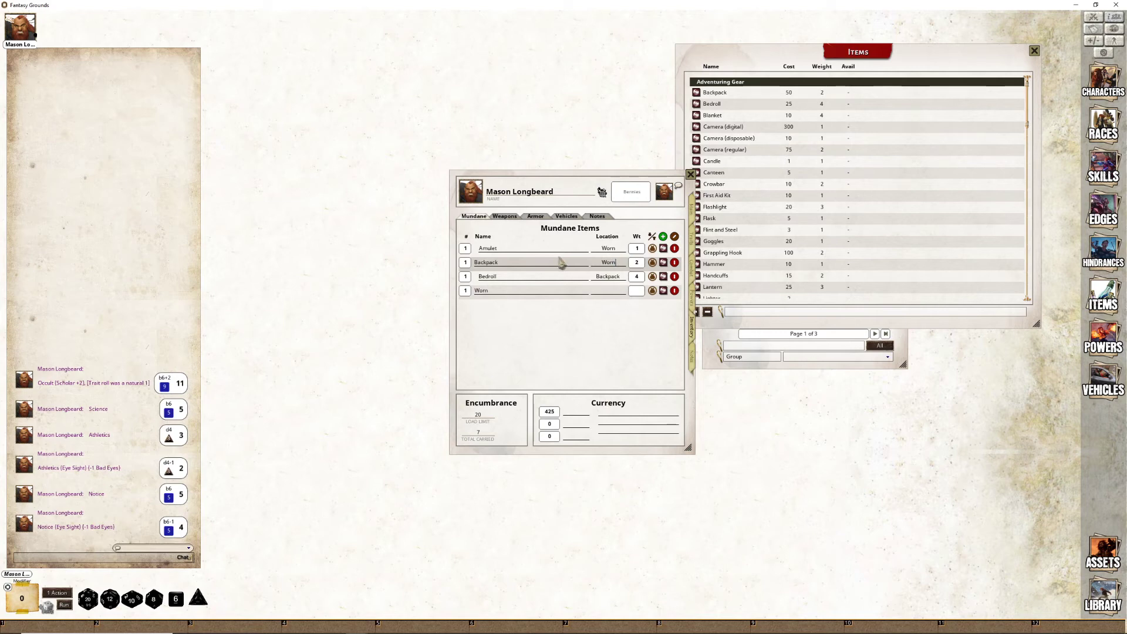
pyautogui.click(538, 269)
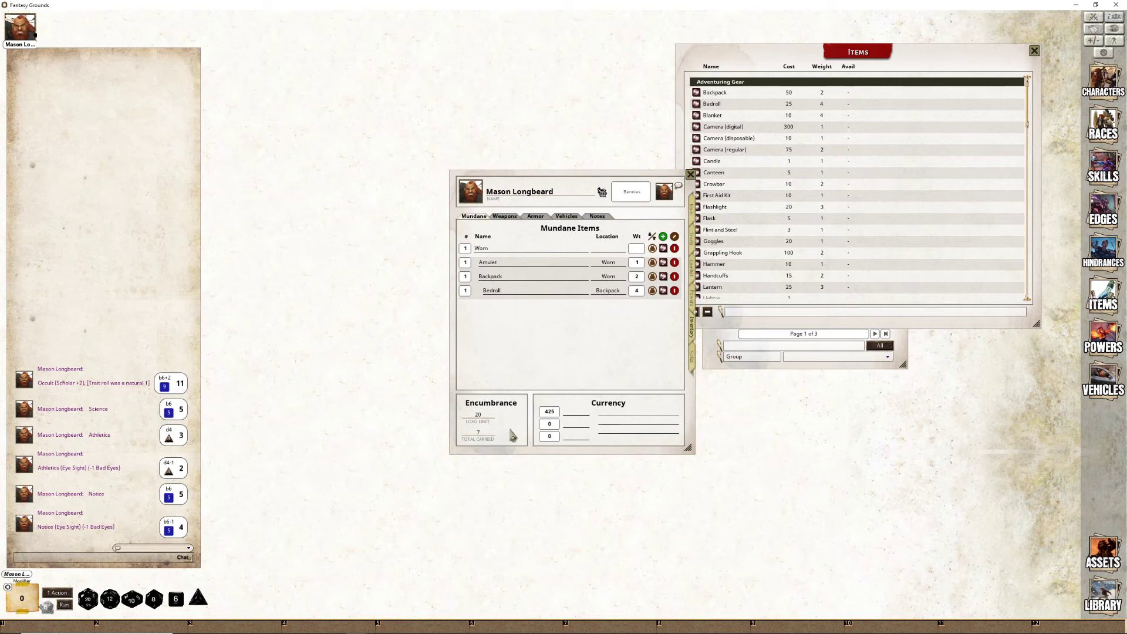
pyautogui.click(531, 292)
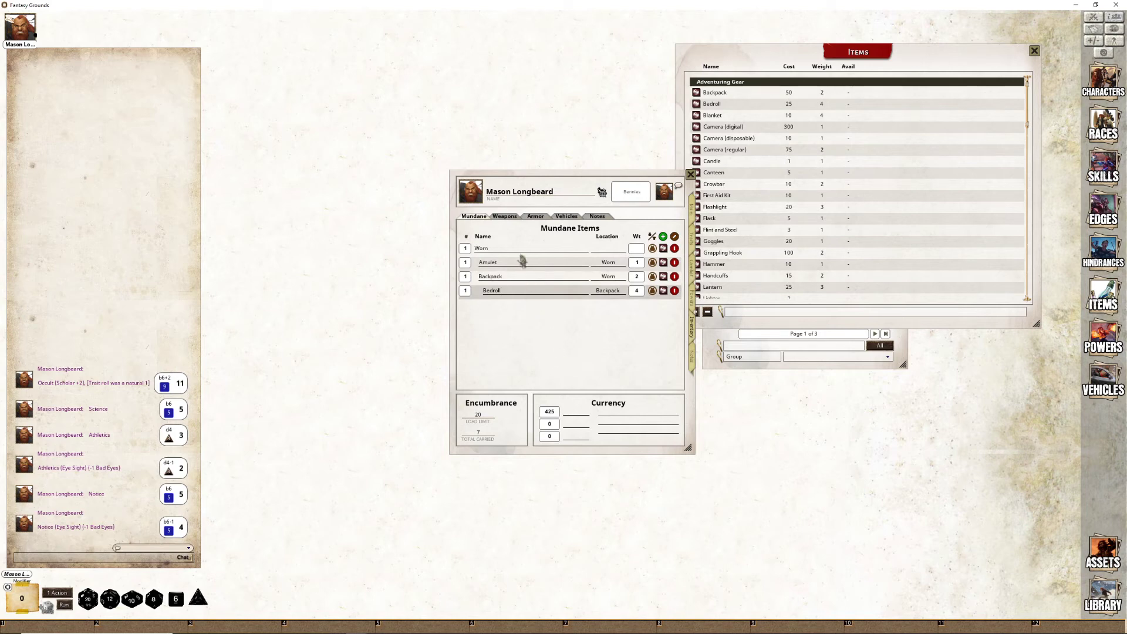
# Add a Staff from the melee weapons list to the character's weapons and equip it
pyautogui.click(504, 217)
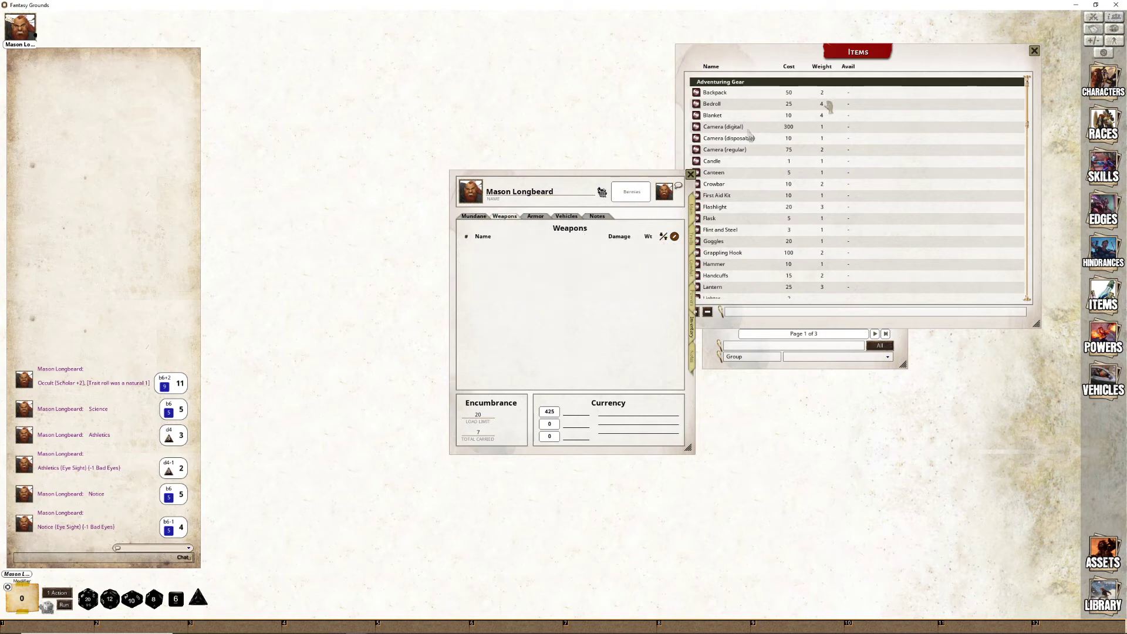
pyautogui.click(1034, 51)
pyautogui.click(775, 196)
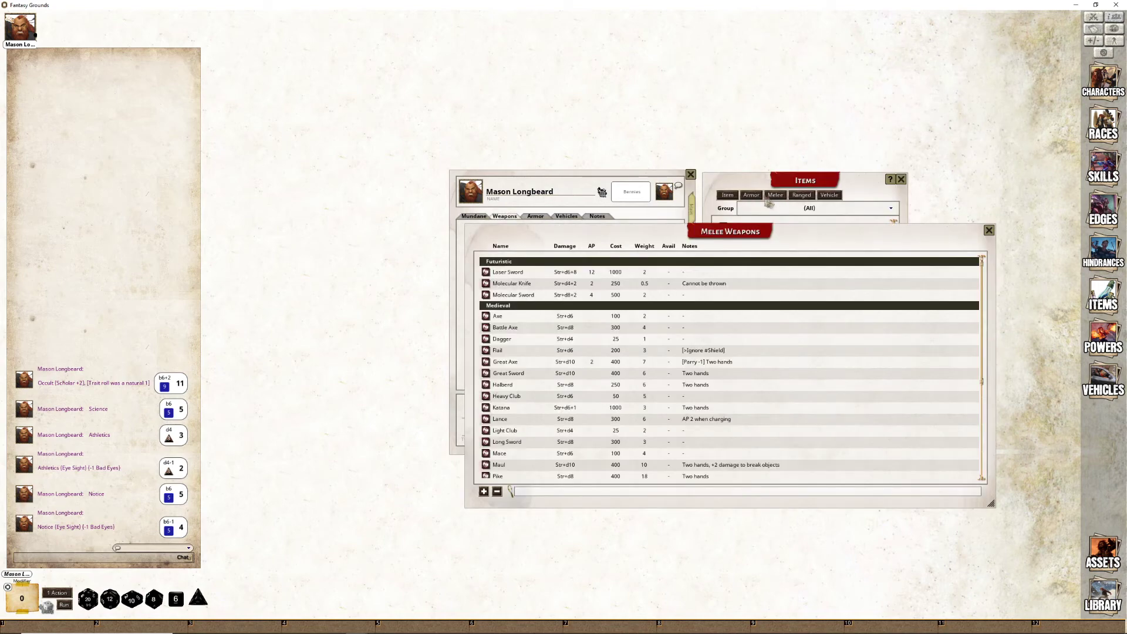
pyautogui.moveTo(720, 235); pyautogui.dragTo(799, 250)
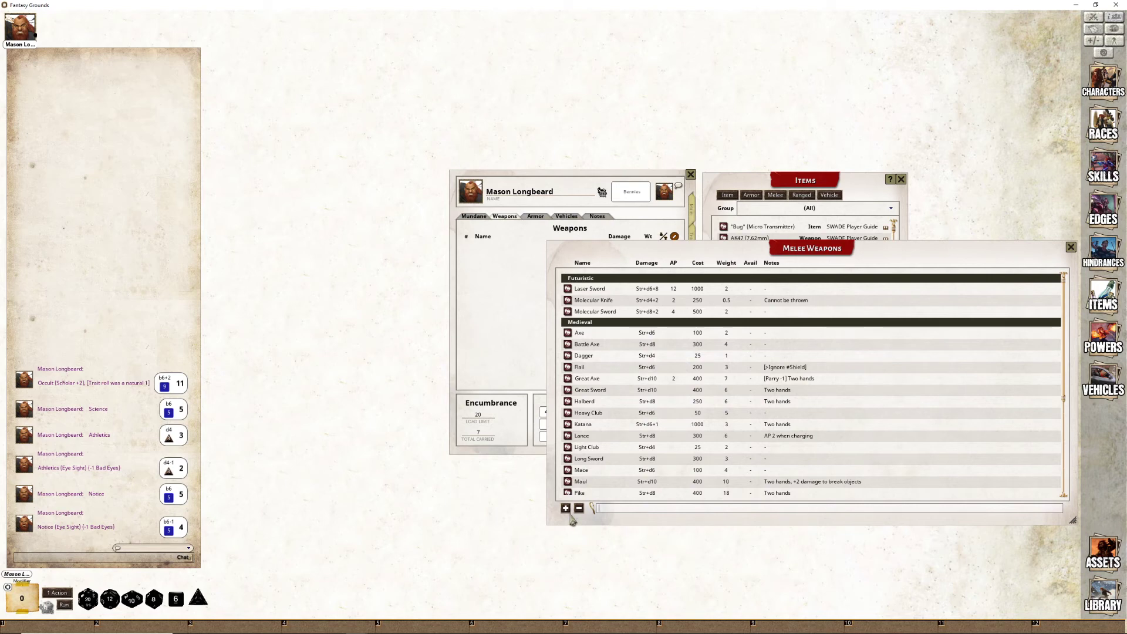
pyautogui.click(590, 507)
pyautogui.write('staff')
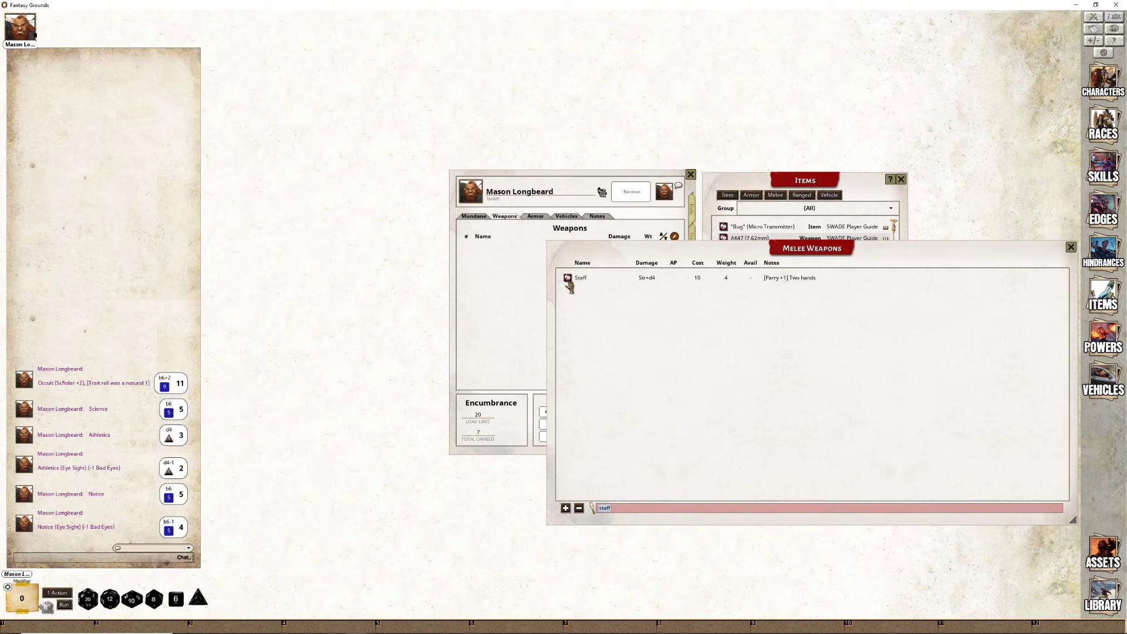
pyautogui.moveTo(569, 281); pyautogui.dragTo(476, 305)
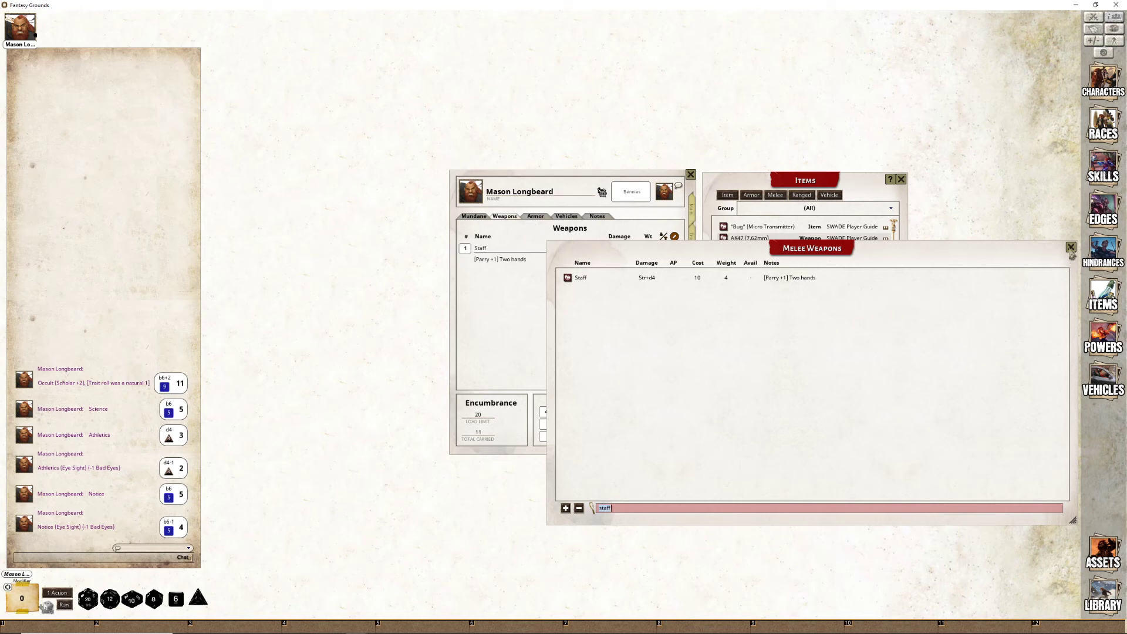
pyautogui.click(1070, 248)
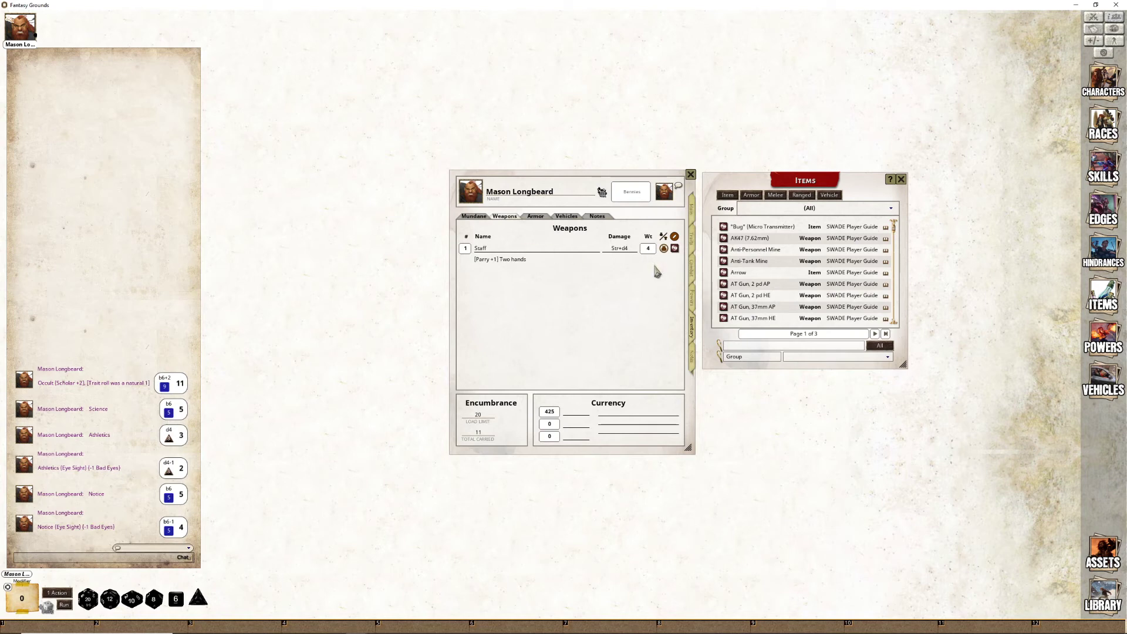
pyautogui.click(663, 249)
# Add a Robe from the armor list to the character's armor and equip it
pyautogui.click(538, 218)
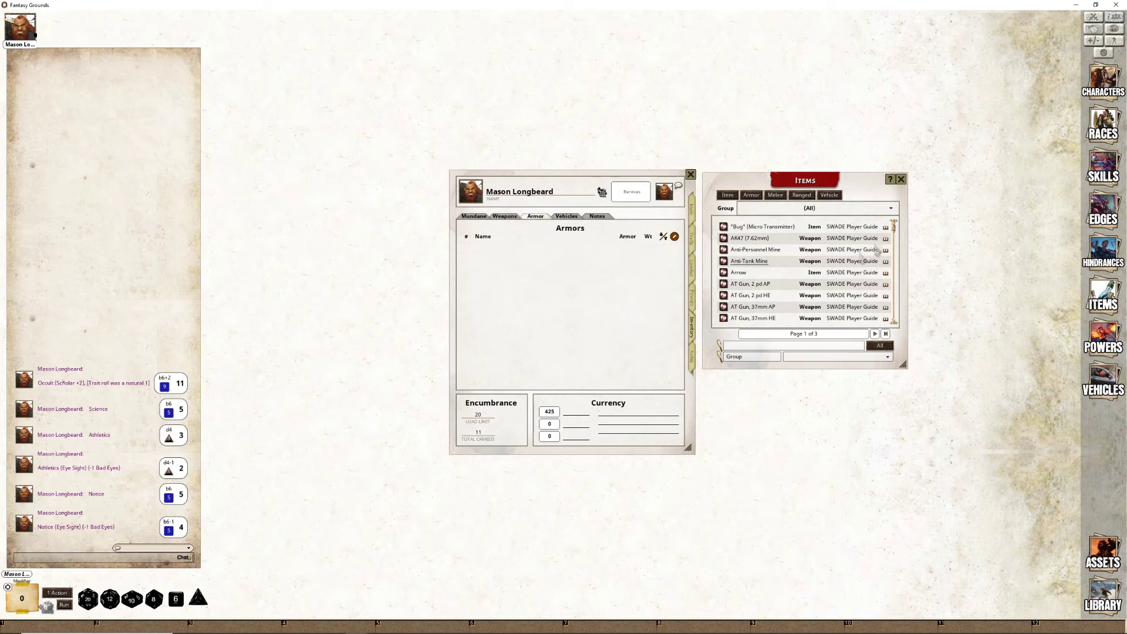
pyautogui.click(753, 197)
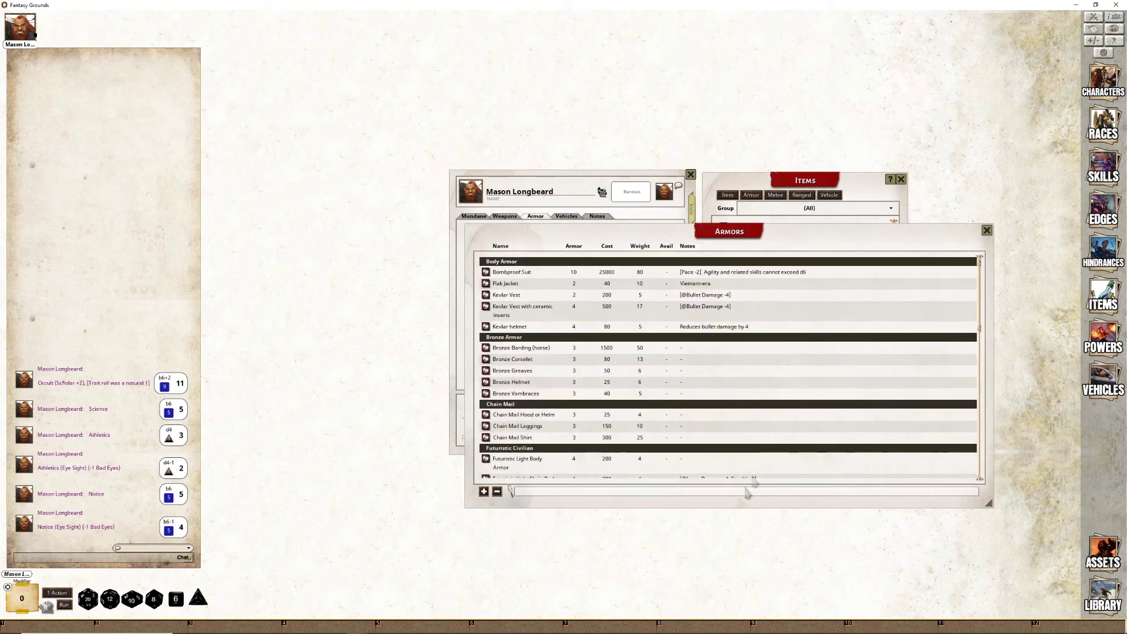
pyautogui.click(625, 496)
pyautogui.write('robe')
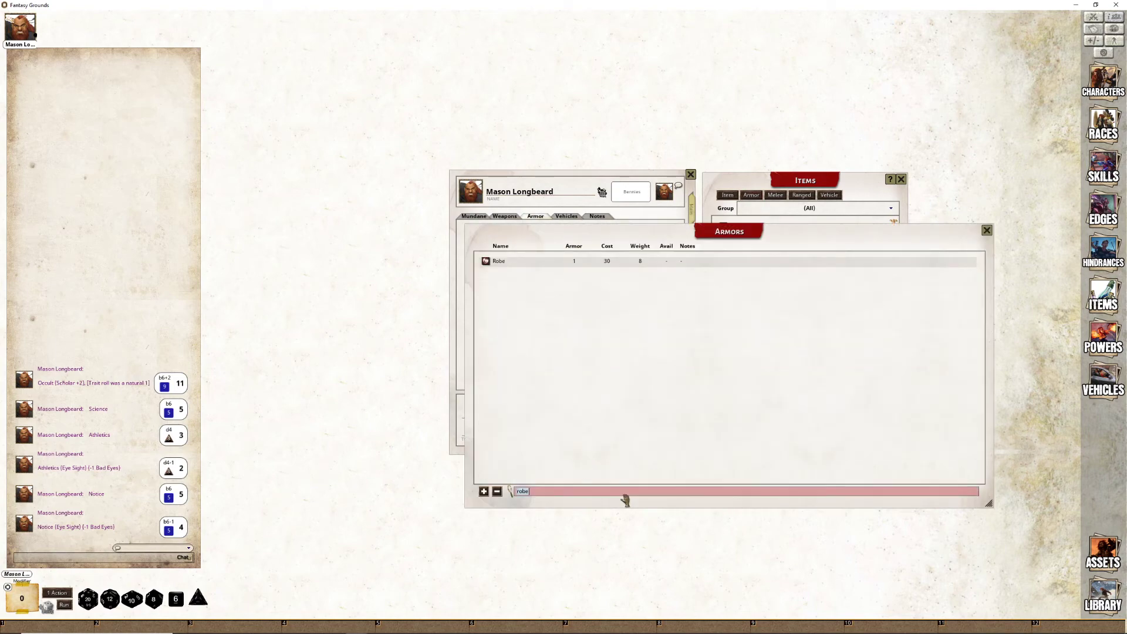
pyautogui.moveTo(741, 241); pyautogui.dragTo(842, 291)
pyautogui.moveTo(587, 311); pyautogui.dragTo(527, 281)
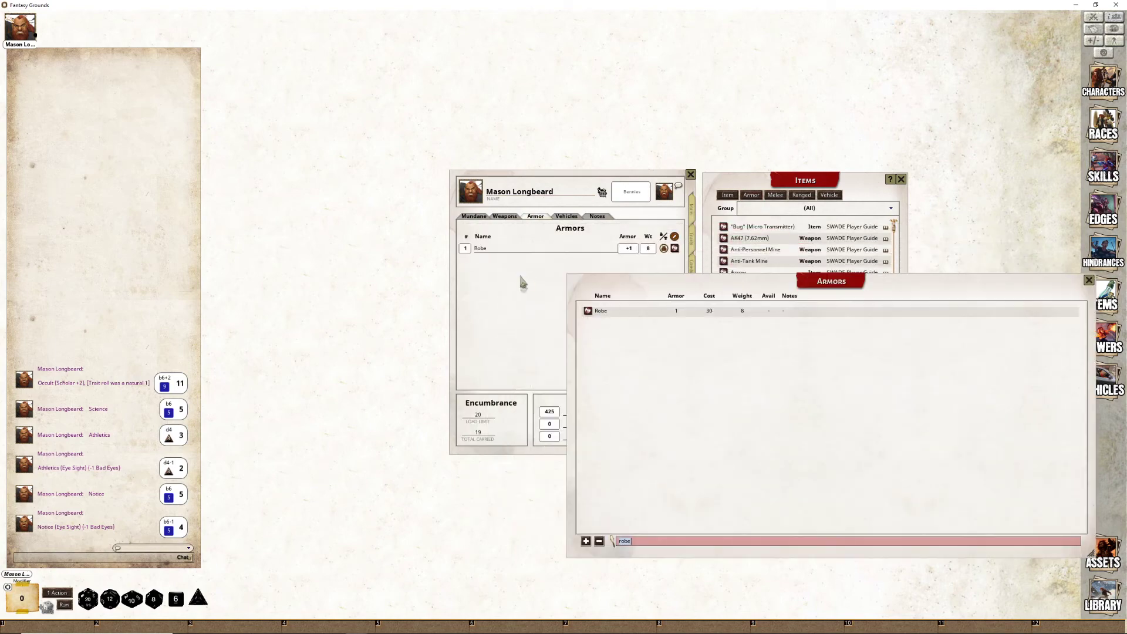
pyautogui.click(670, 259)
pyautogui.click(777, 441)
pyautogui.click(506, 292)
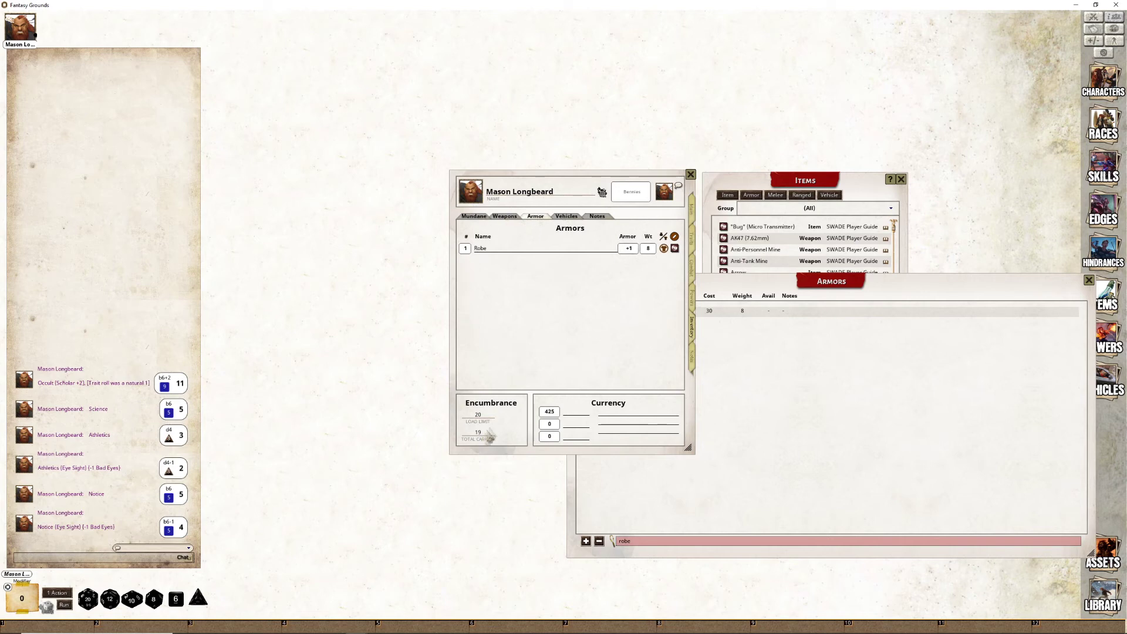
# Set the first currency amount to 395 to pay for the Robe and close the armor list
pyautogui.click(874, 439)
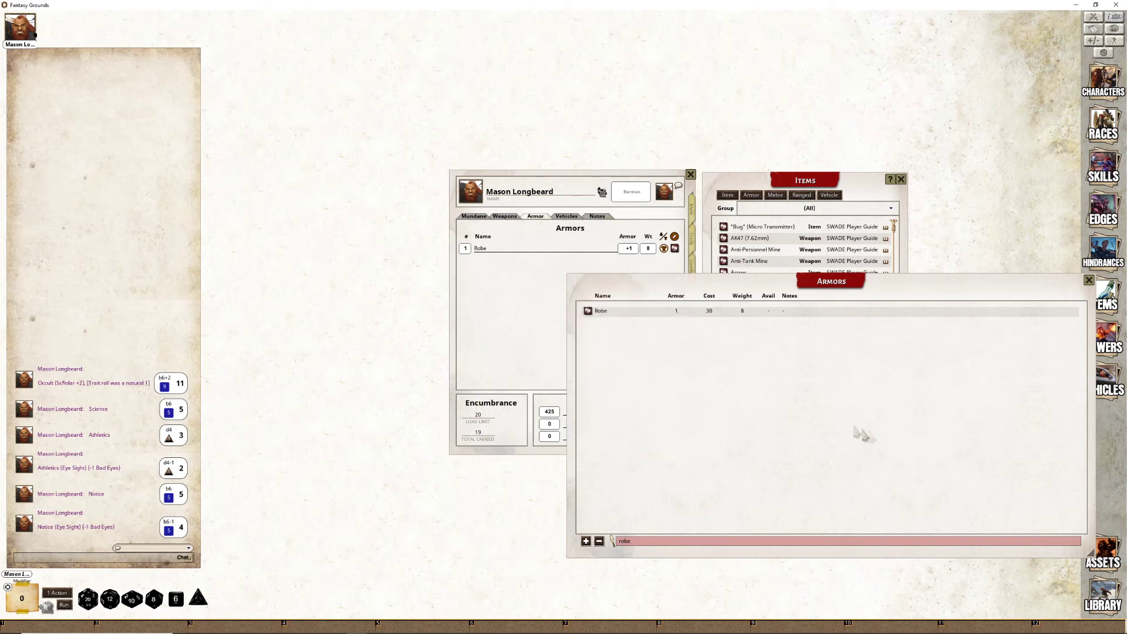
pyautogui.click(534, 365)
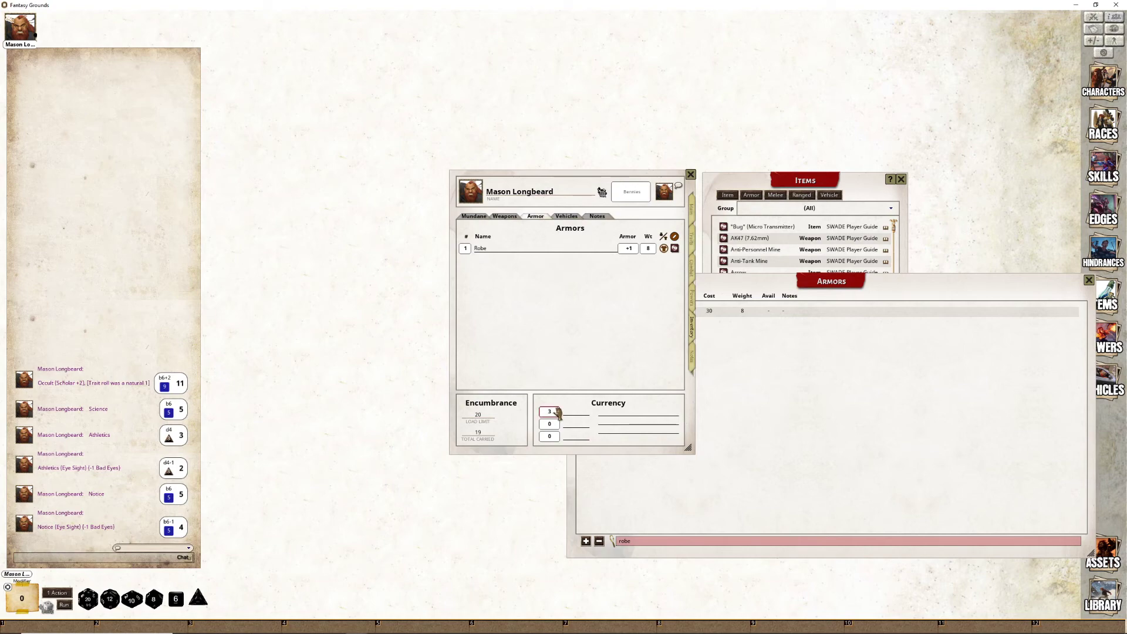
pyautogui.click(1089, 280)
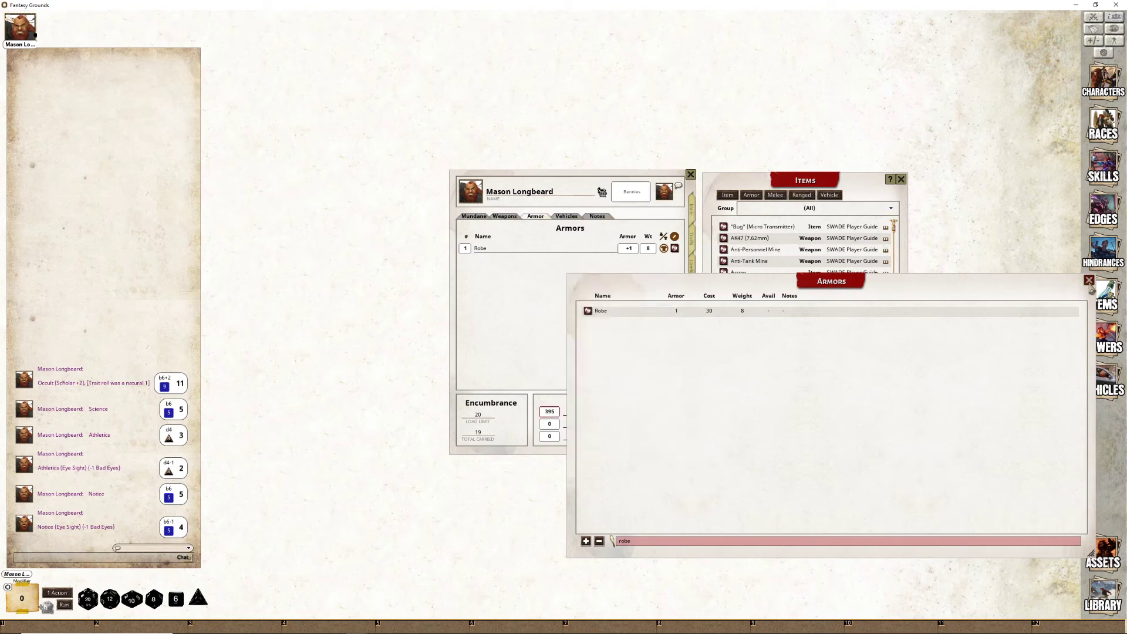
# Look up the Staff's cost among the melee weapons, then set the first currency amount to 385 and label it "$"
pyautogui.click(775, 195)
pyautogui.click(673, 495)
pyautogui.write('st')
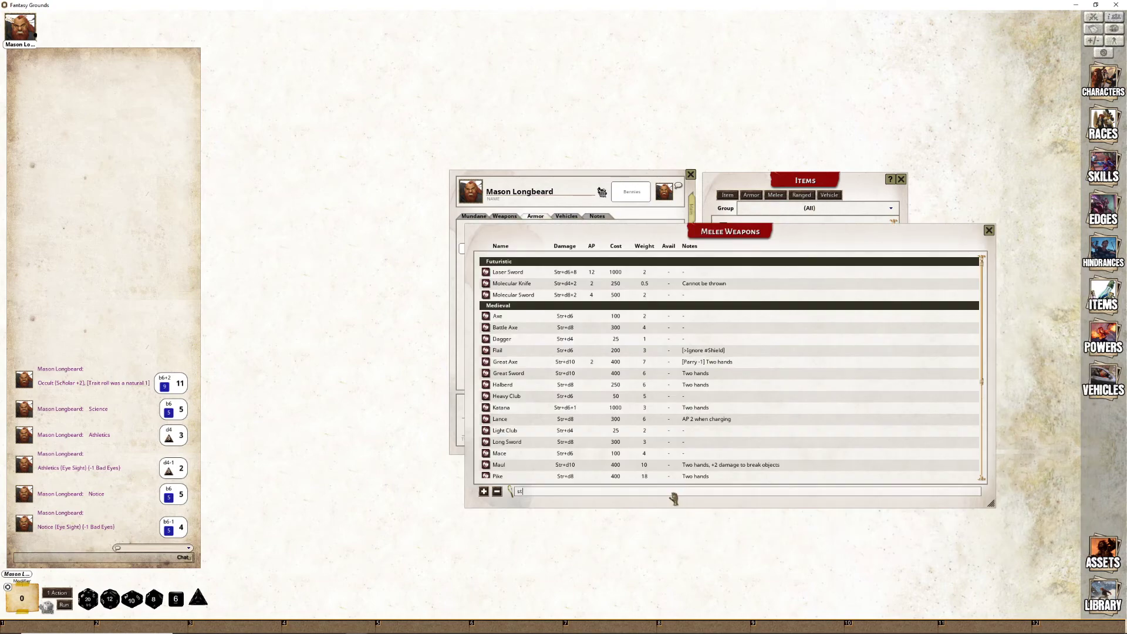
pyautogui.write('aff')
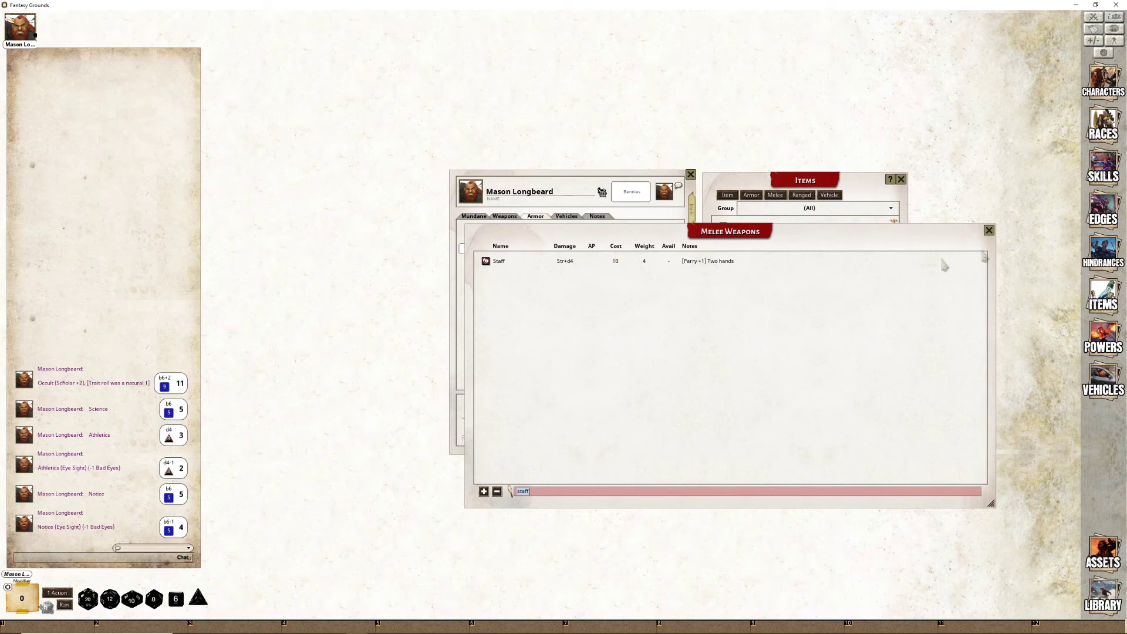
pyautogui.click(988, 231)
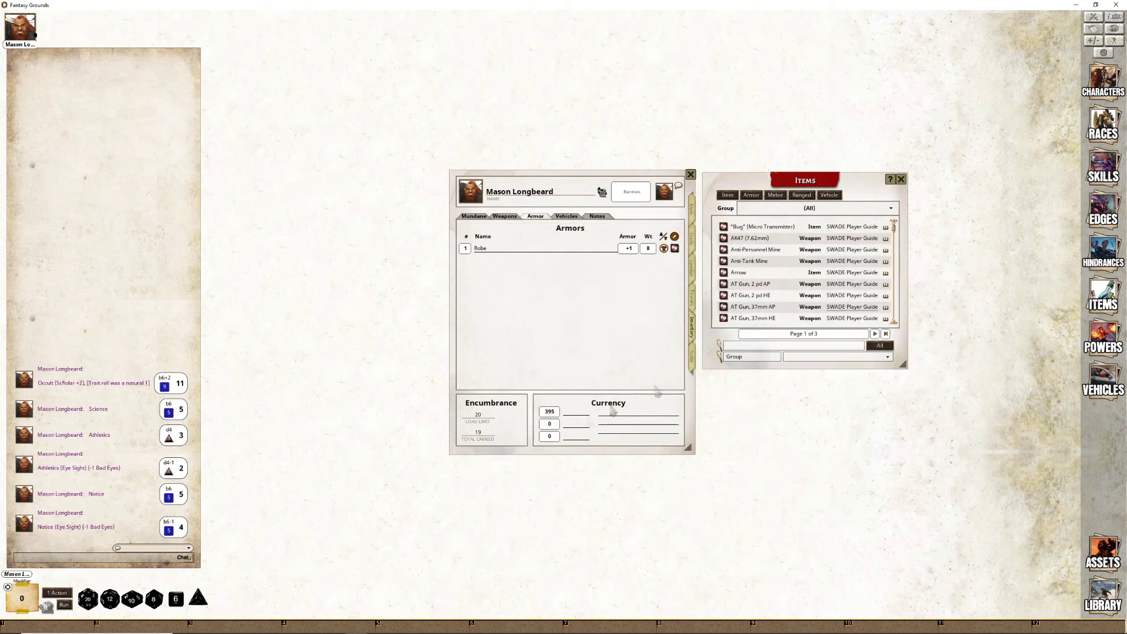
pyautogui.click(573, 415)
pyautogui.press('shift')
pyautogui.write('$')
pyautogui.click(573, 426)
# Write an inventory note stating an income of 500$ per month
pyautogui.click(566, 216)
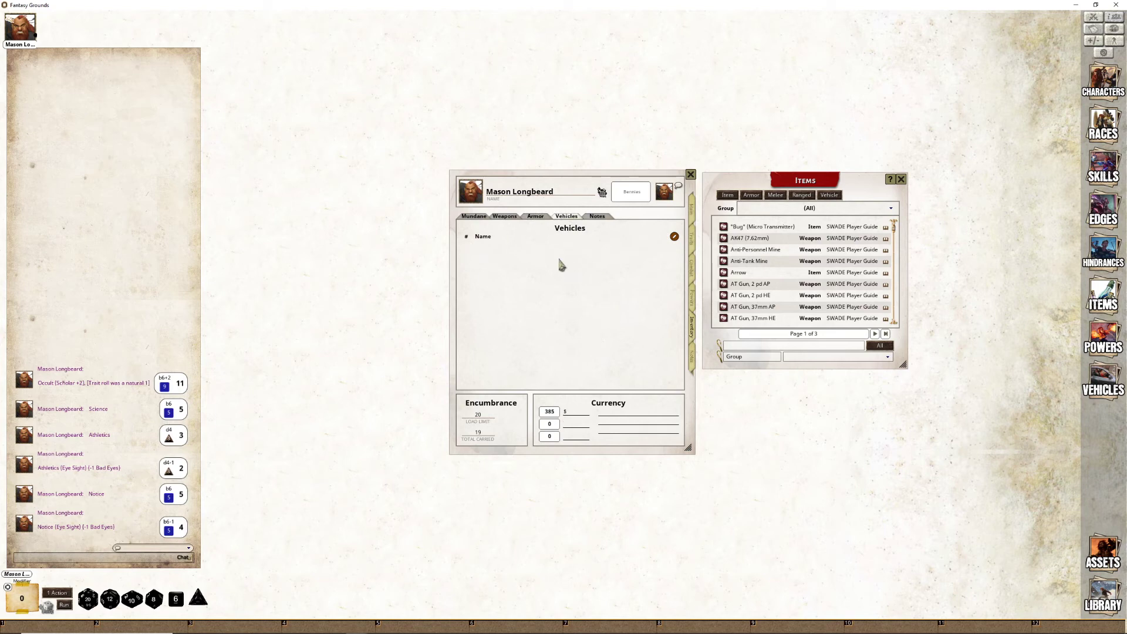
pyautogui.click(597, 217)
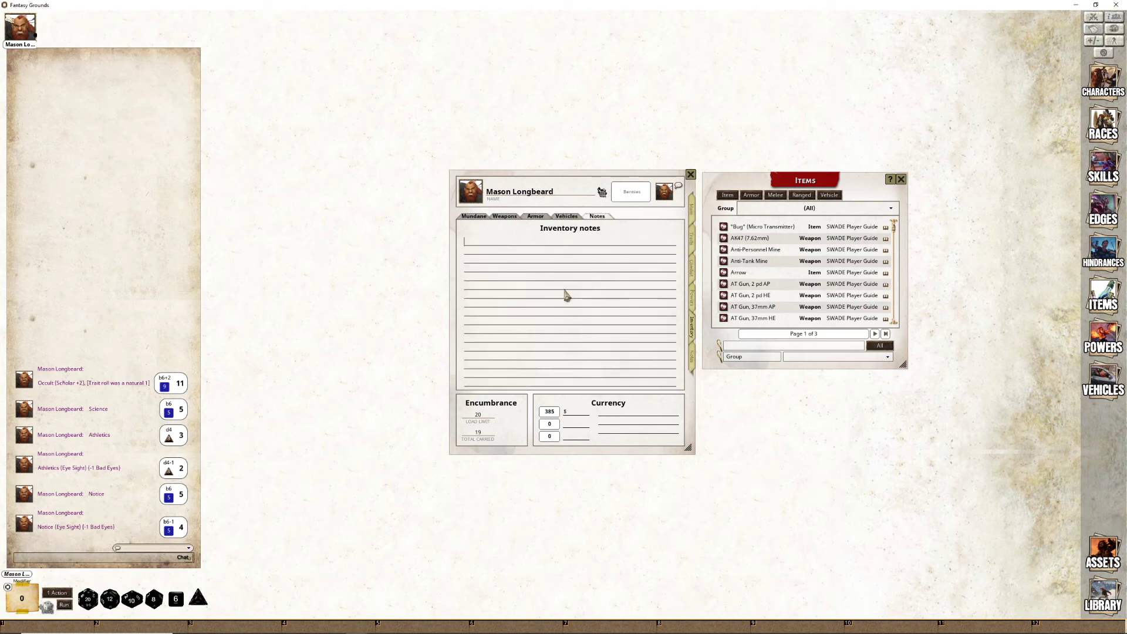
pyautogui.write('Income: 500$ pwr month.')
# Close the item list and roll the Staff's attack and damage from the character's combat attacks
pyautogui.click(693, 271)
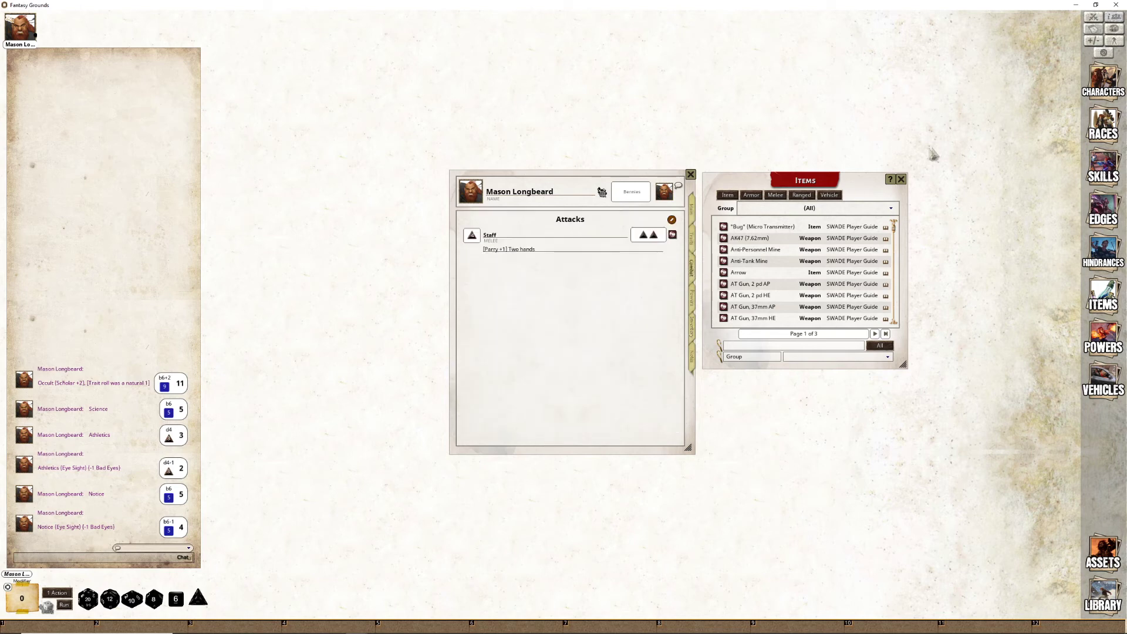
pyautogui.click(901, 178)
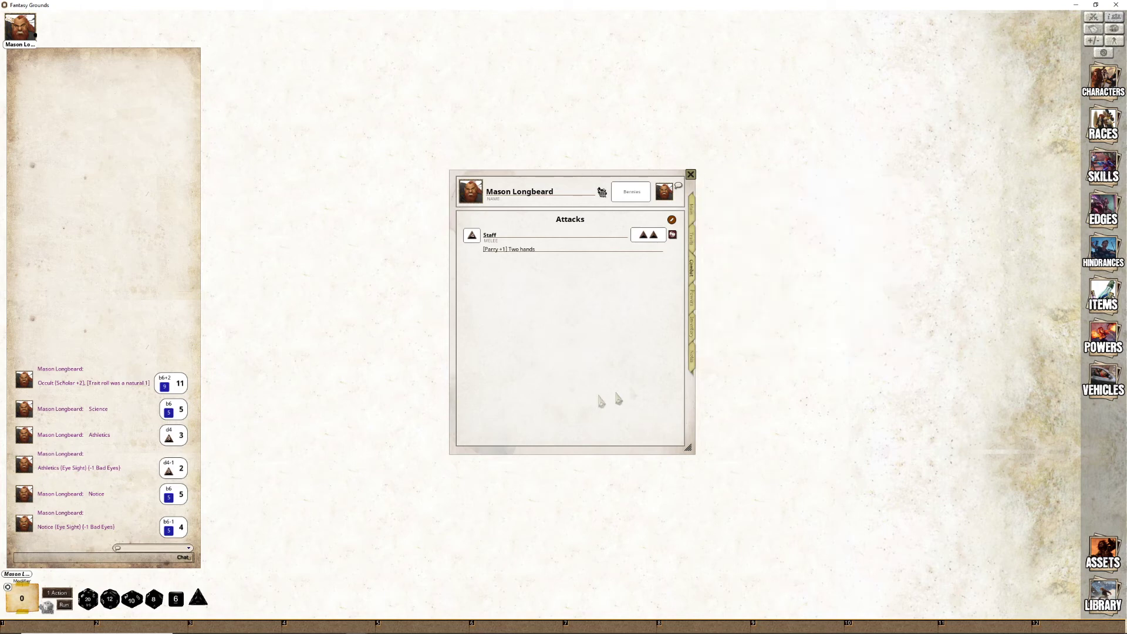
pyautogui.doubleClick(472, 235)
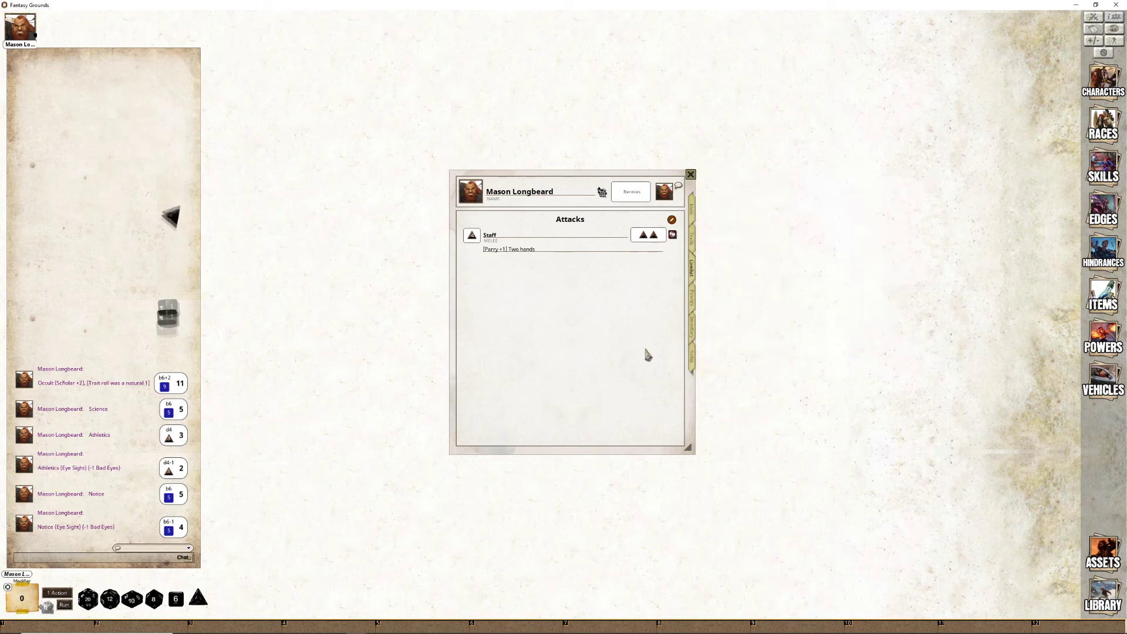
pyautogui.doubleClick(654, 239)
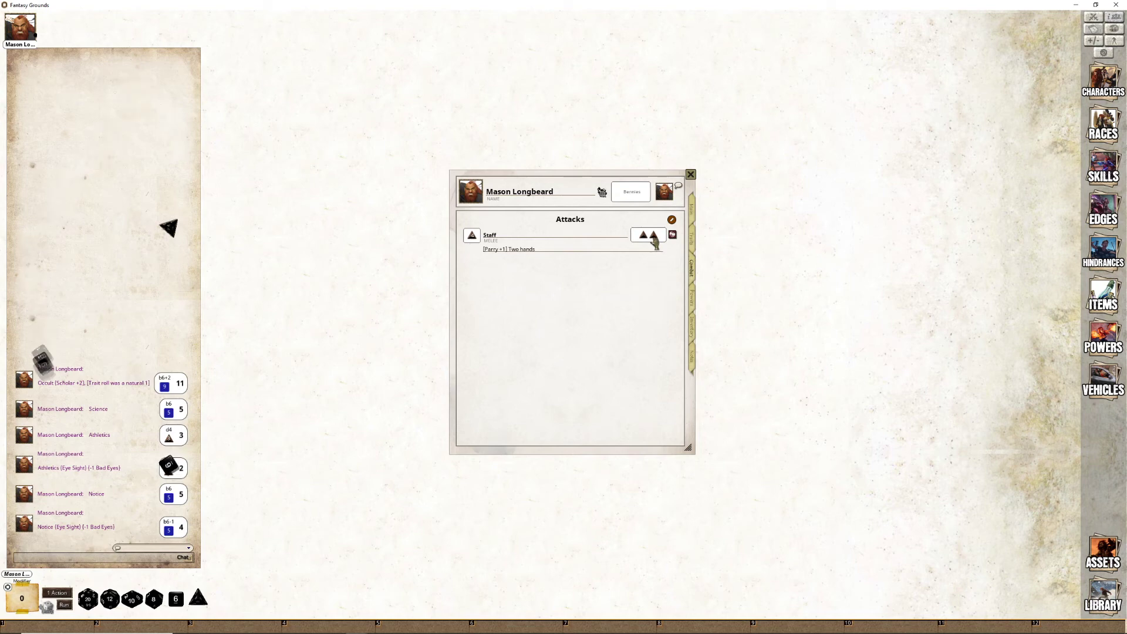
pyautogui.doubleClick(654, 240)
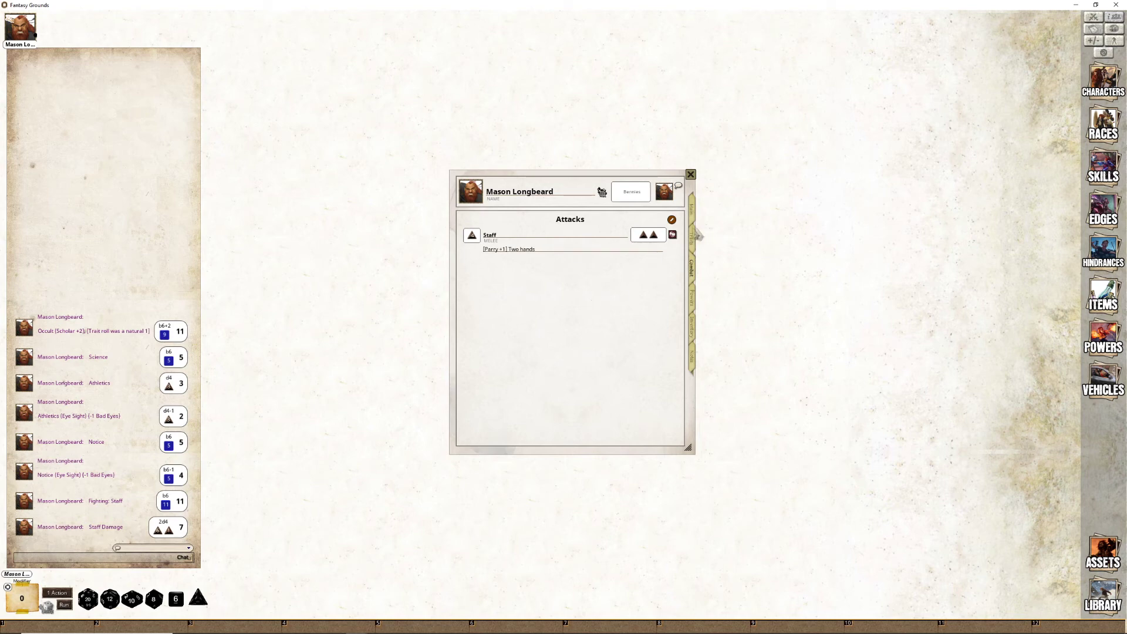
# Add a custom attack named "Fist" with type Melee and damage Str
pyautogui.click(672, 220)
pyautogui.click(660, 219)
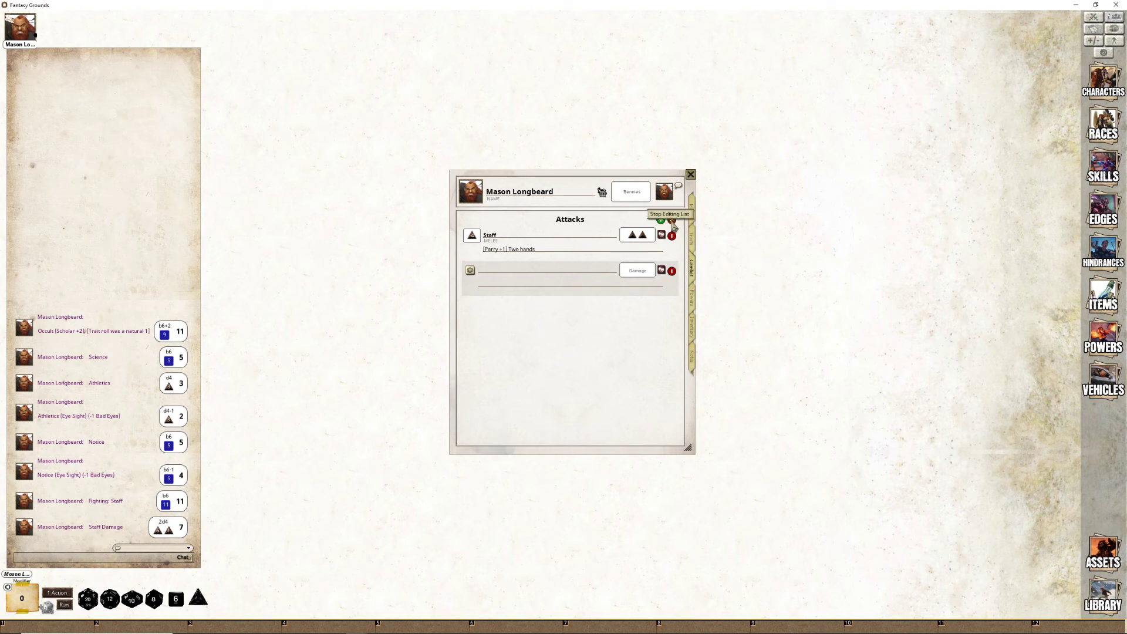
pyautogui.write('Fist')
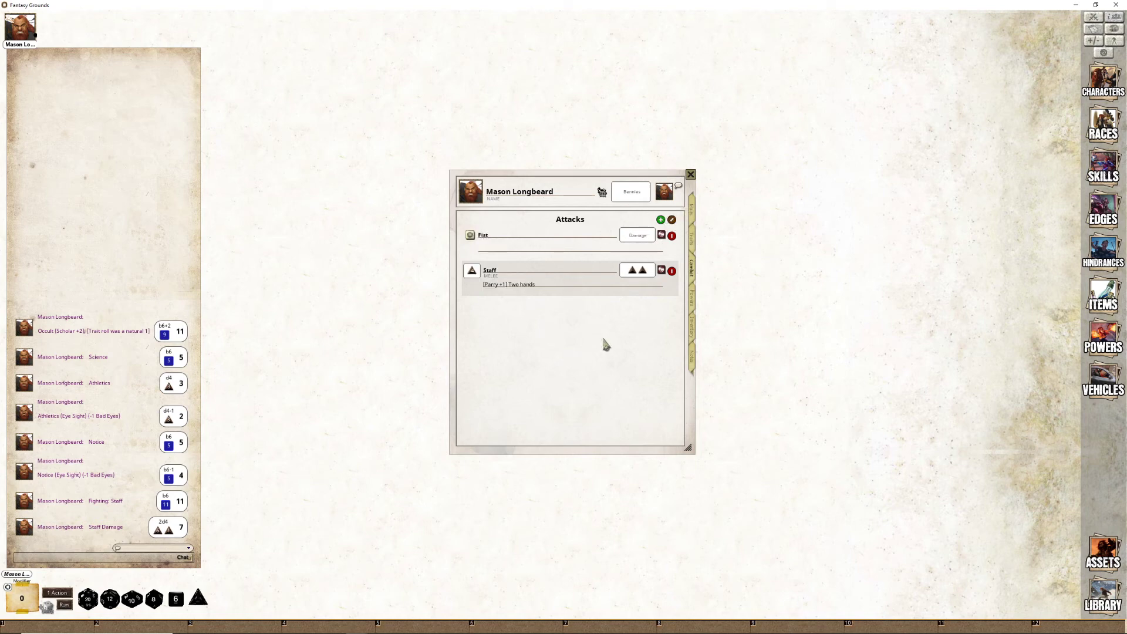
pyautogui.click(662, 235)
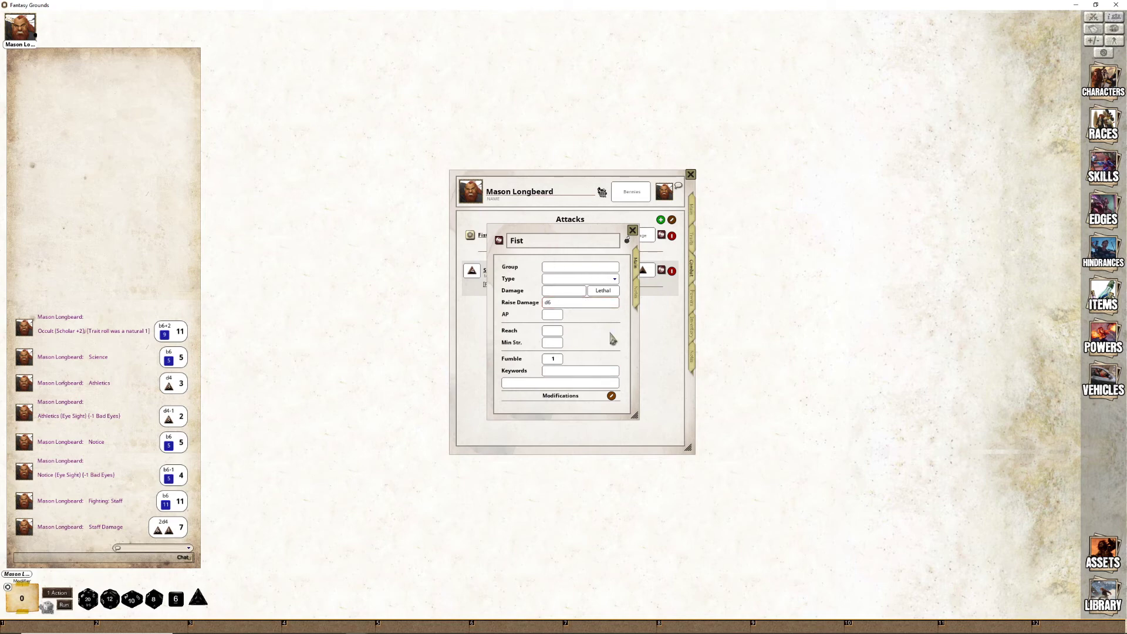
pyautogui.click(615, 280)
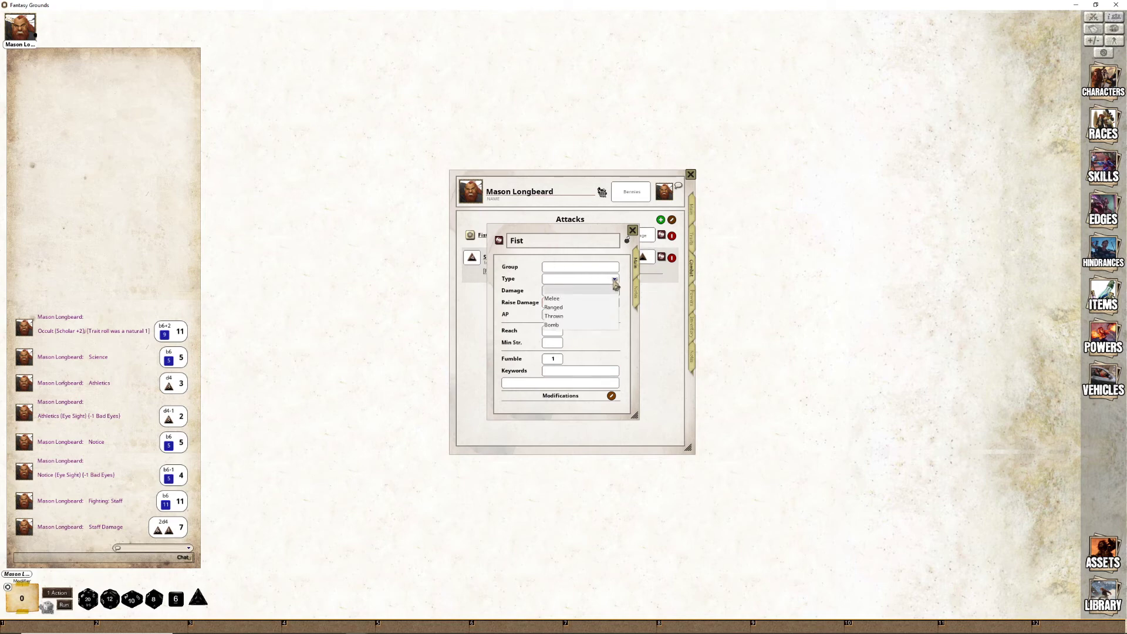
pyautogui.click(573, 298)
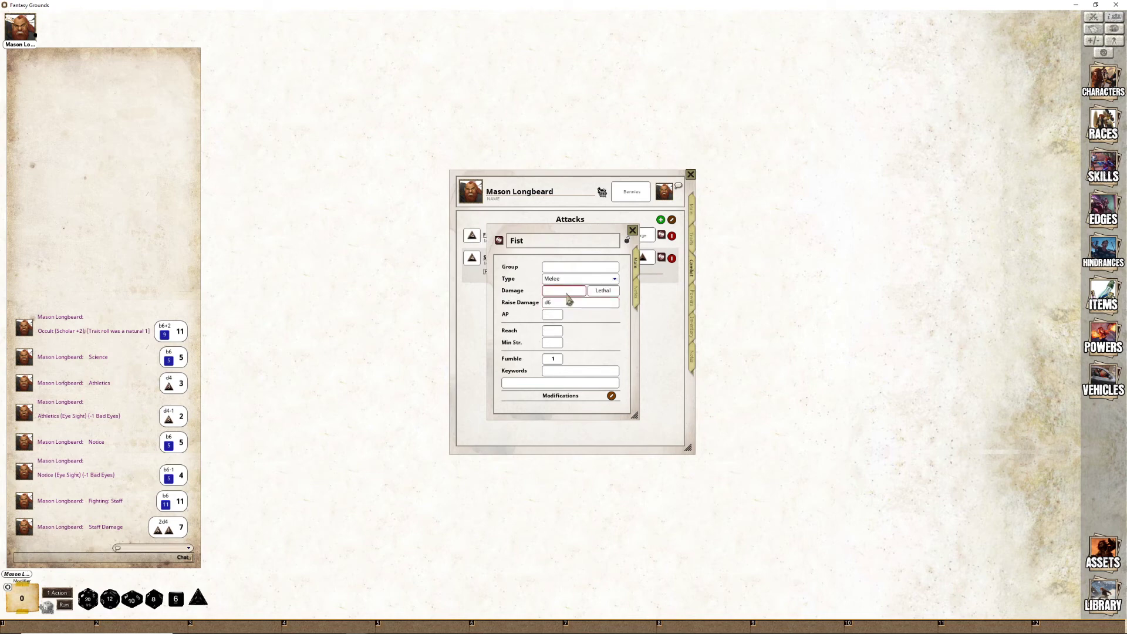
pyautogui.write('ST')
pyautogui.click(550, 317)
pyautogui.click(540, 385)
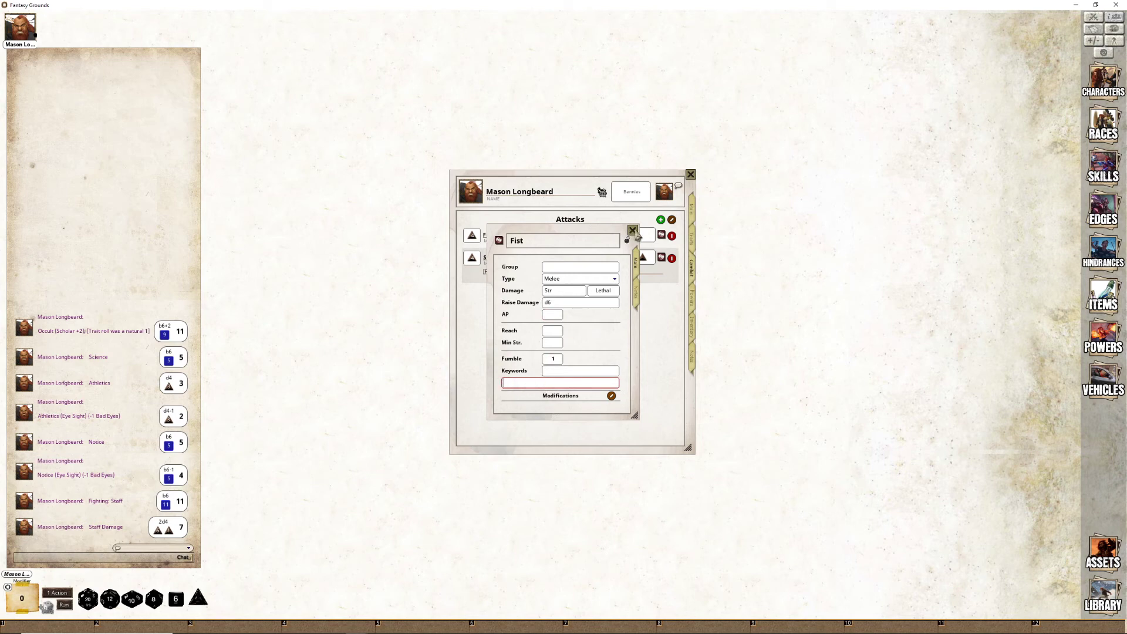
pyautogui.click(633, 230)
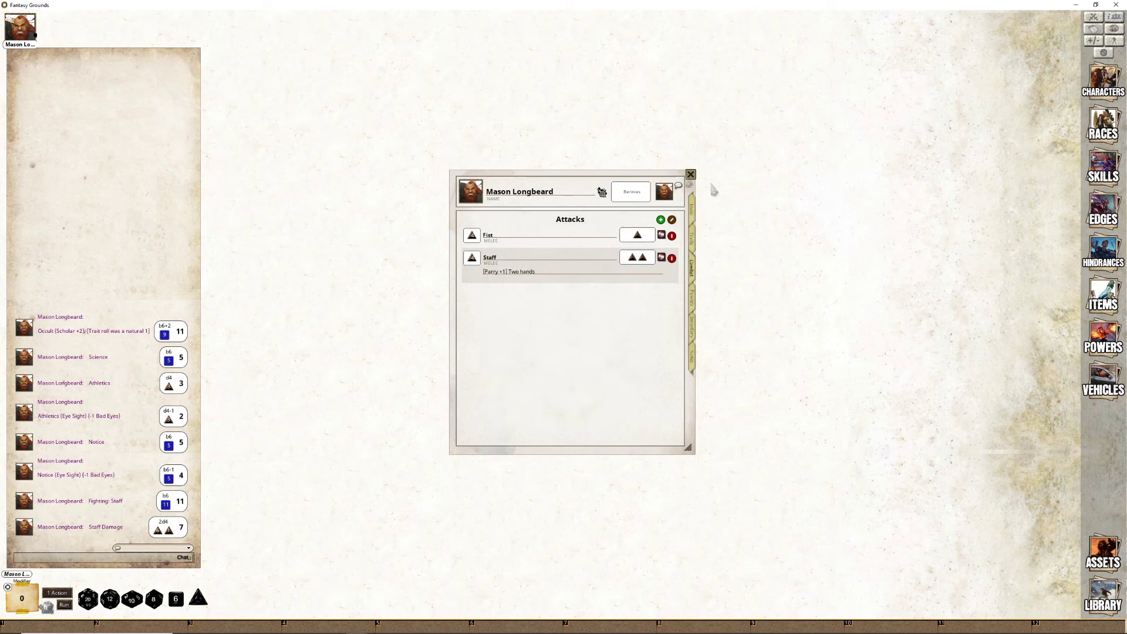
# Add a custom attack named "Throw Stone" with type Thrown and damage 1d4
pyautogui.click(661, 222)
pyautogui.write('Throw Stone')
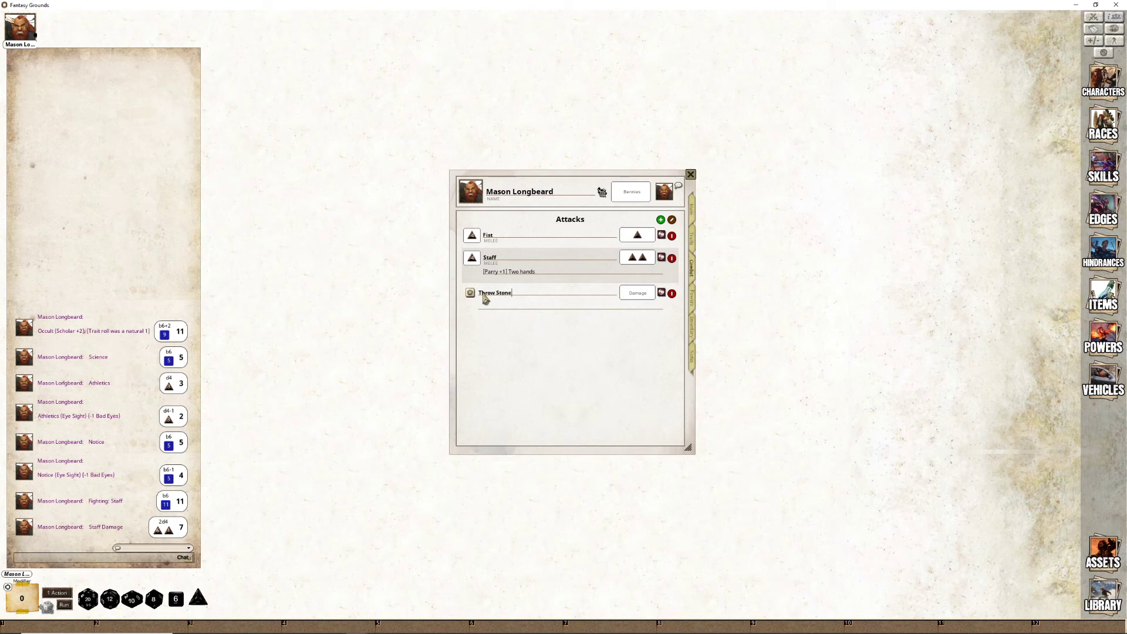
pyautogui.click(661, 293)
pyautogui.click(569, 279)
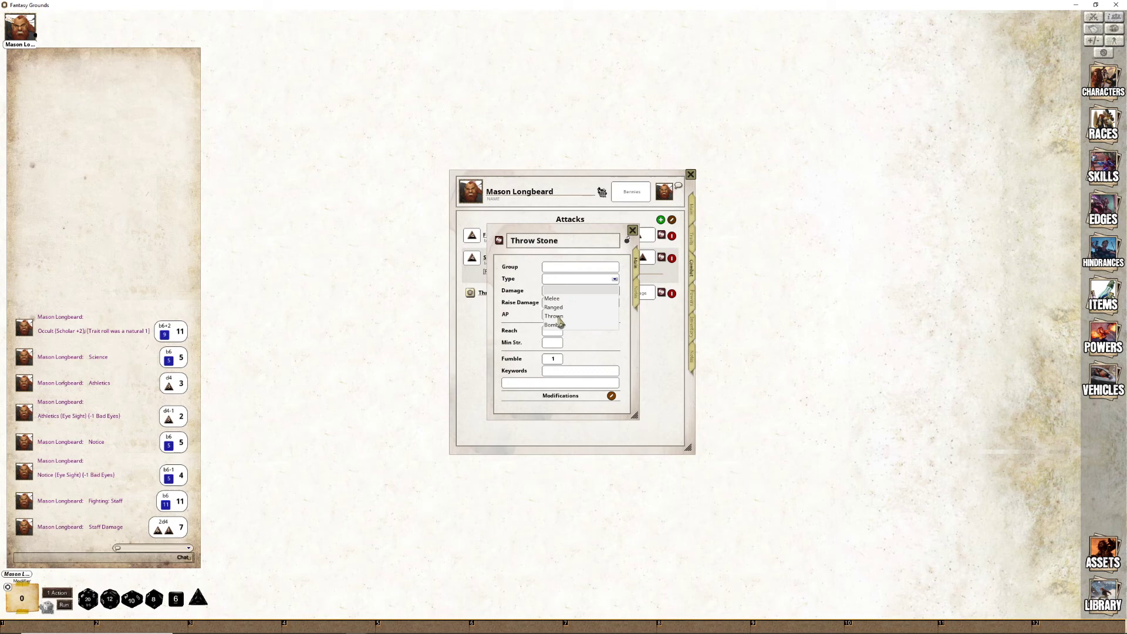
pyautogui.click(558, 317)
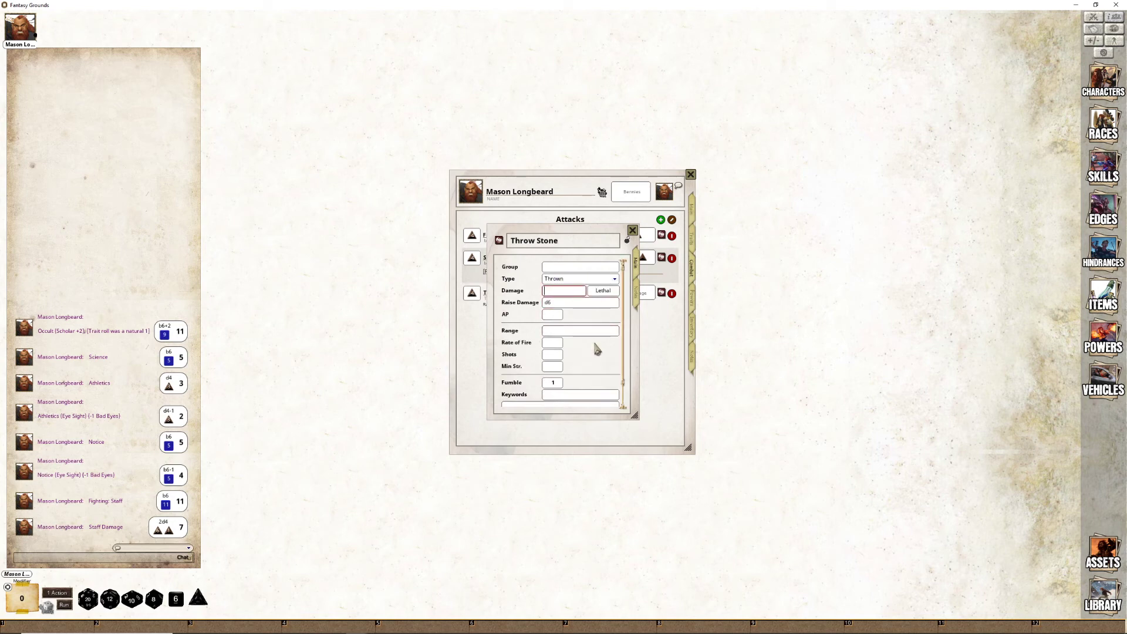
pyautogui.write('1d4')
# Give the Throw Stone attack range 2/4/8, rate of fire 1 and 1 shot, and set its current ammo to 1
pyautogui.click(605, 330)
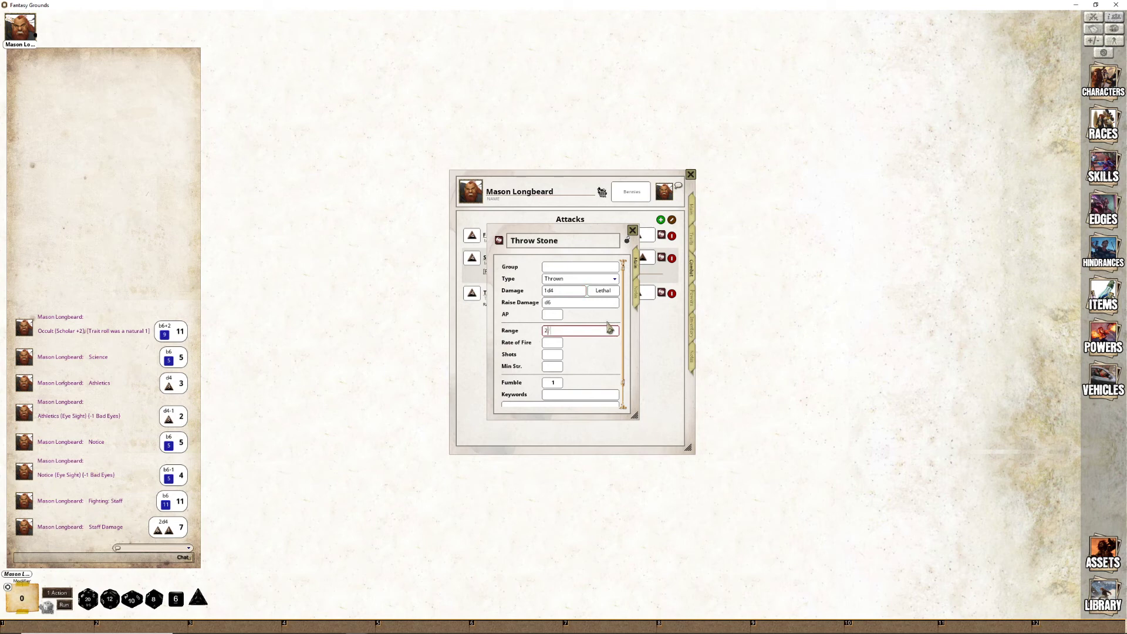
pyautogui.write('2/4/8')
pyautogui.click(553, 343)
pyautogui.write('1')
pyautogui.click(553, 354)
pyautogui.write('1')
pyautogui.click(576, 331)
pyautogui.scroll(-1, 590, 393)
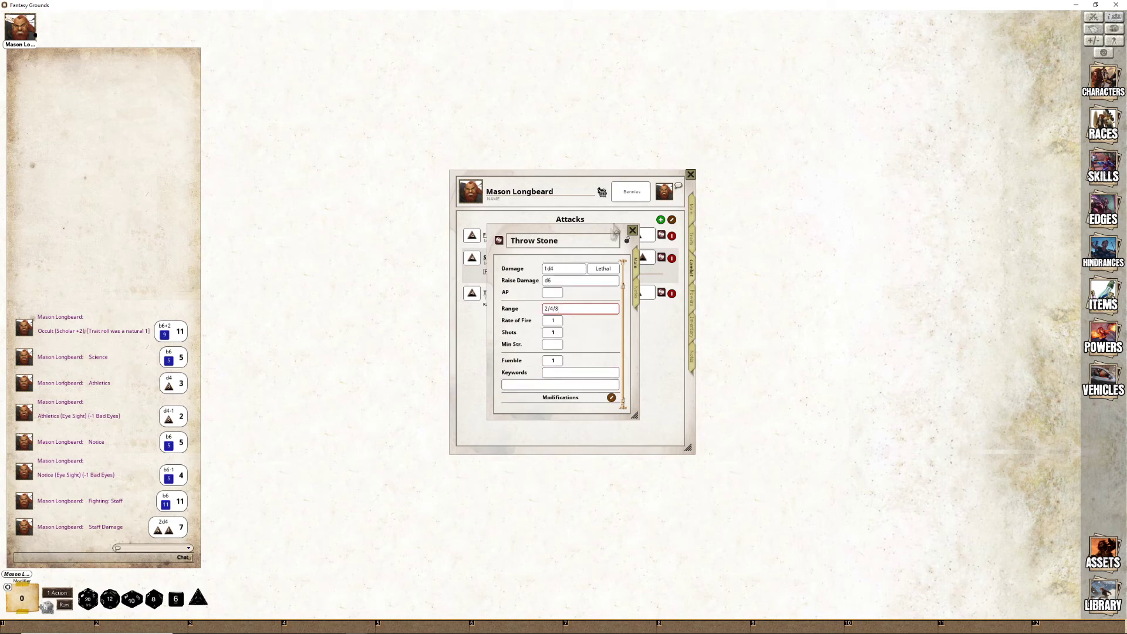
pyautogui.click(632, 230)
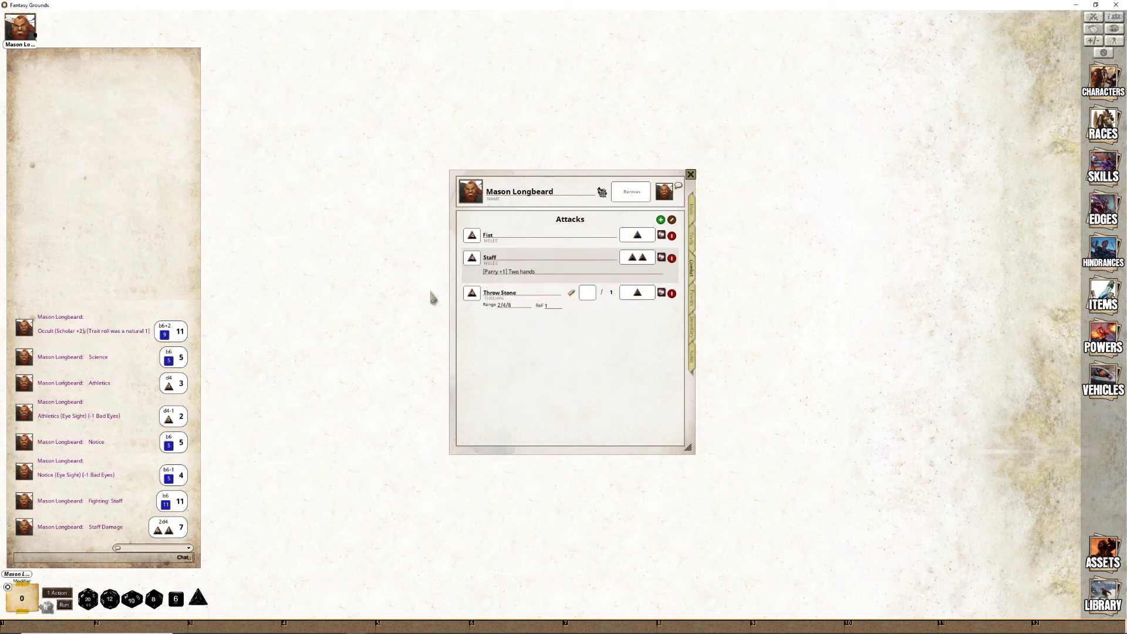
pyautogui.click(594, 295)
pyautogui.write('1')
# Add a "Bad Eyes" modifier of -1 to the Throw Stone attack roll
pyautogui.rightClick(475, 299)
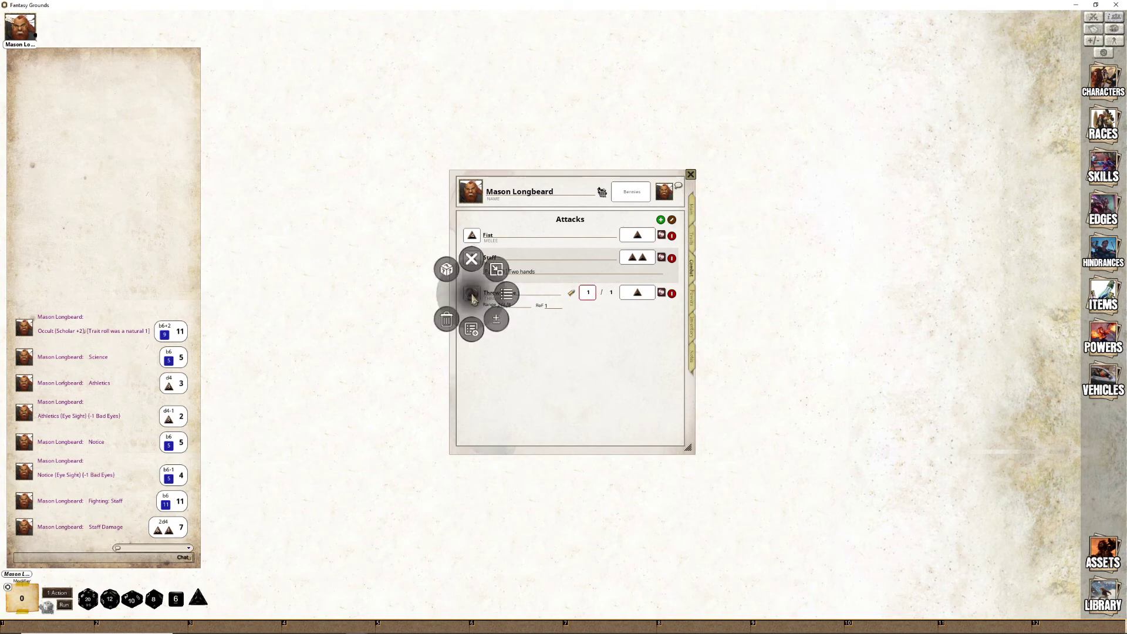
pyautogui.click(498, 321)
pyautogui.click(580, 365)
pyautogui.write('Bad Eyes')
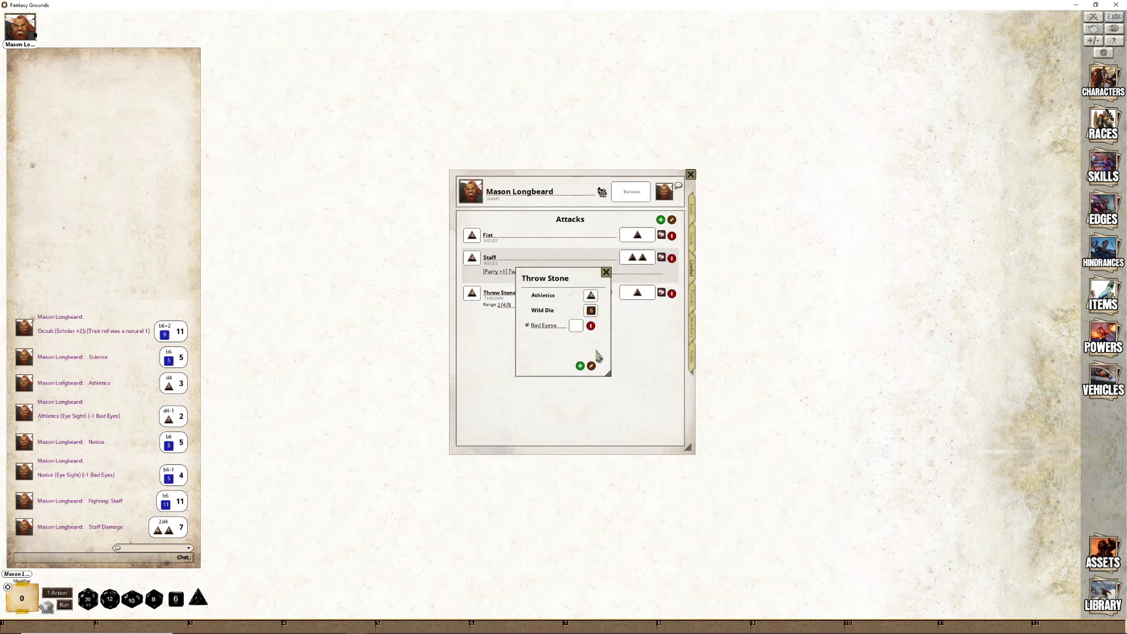
pyautogui.click(606, 272)
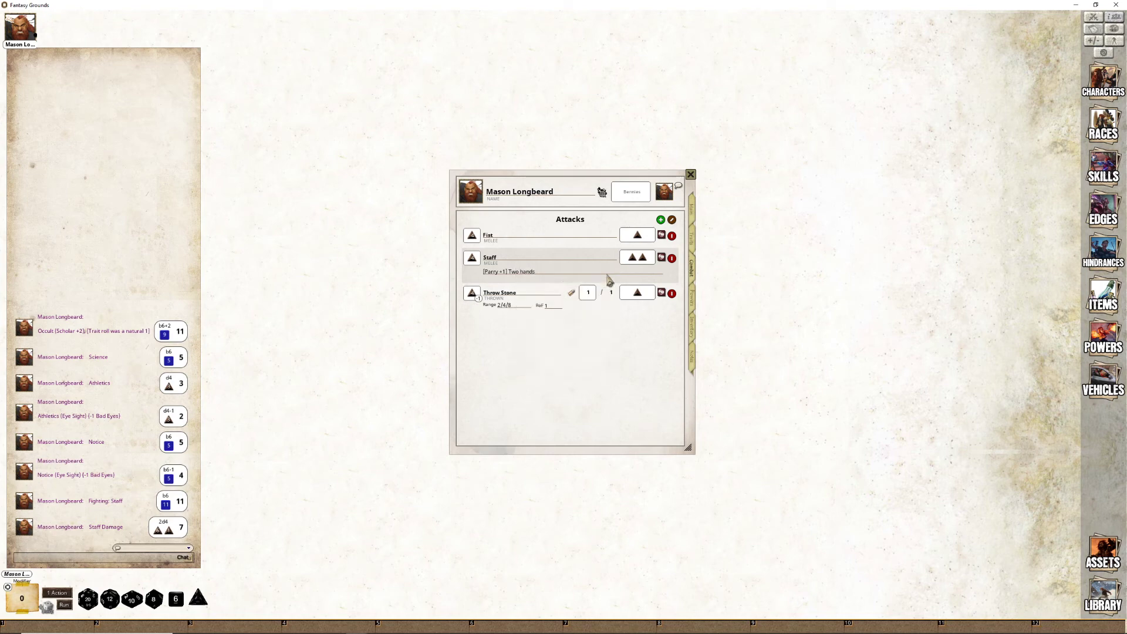
# Open the Arcane Background (Magic) edge's description beside the character sheet to check its starting powers and power points
pyautogui.click(693, 300)
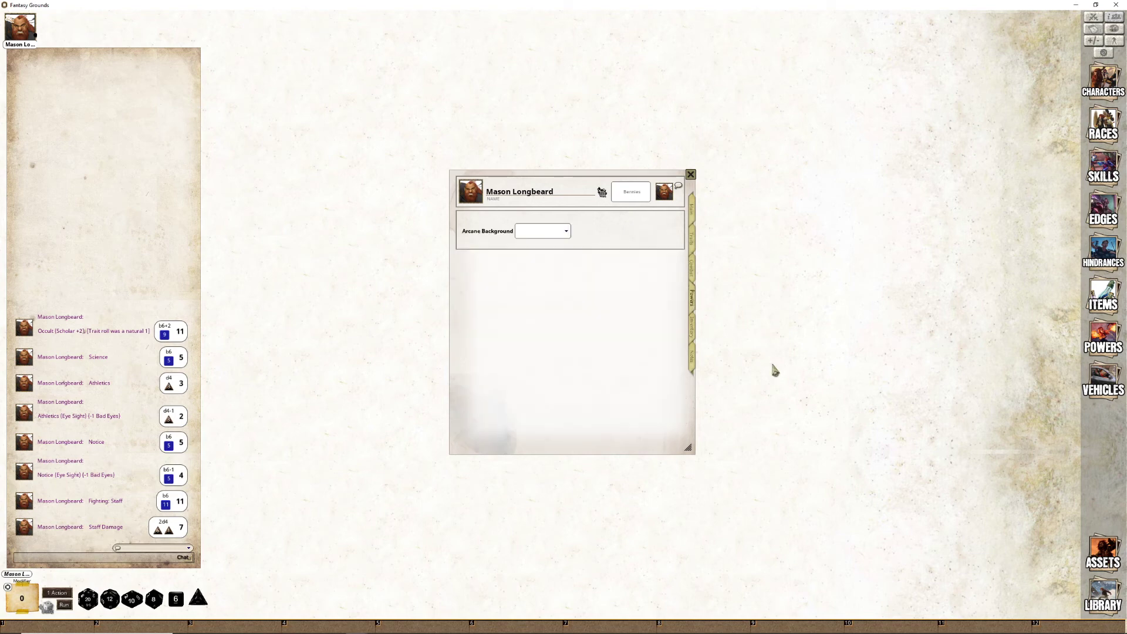
pyautogui.click(693, 212)
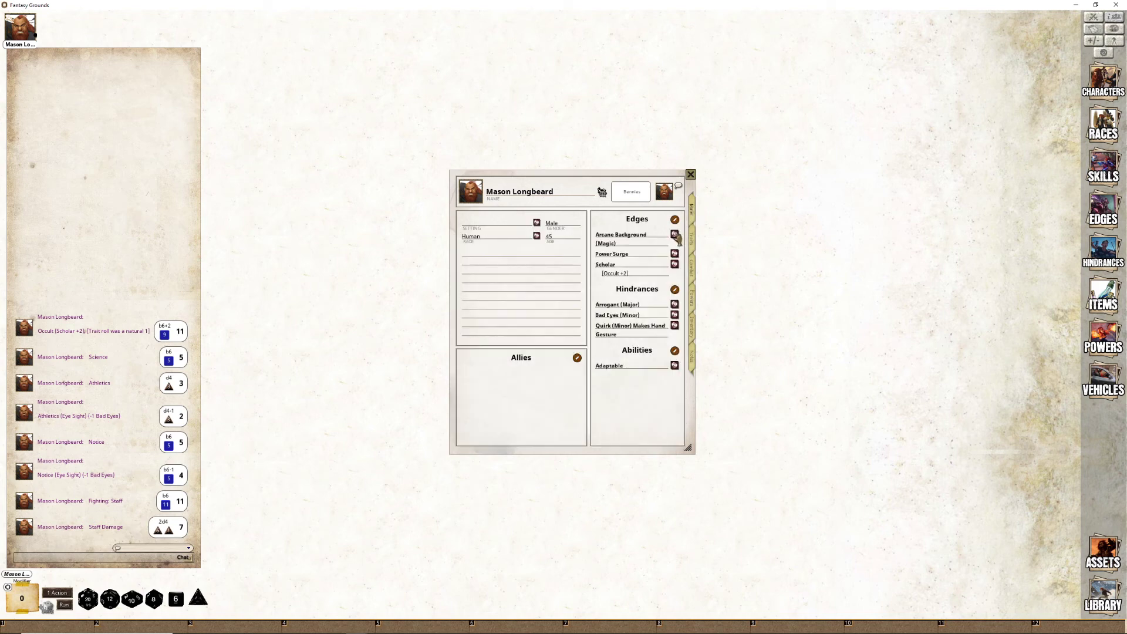
pyautogui.click(674, 235)
pyautogui.moveTo(437, 103); pyautogui.dragTo(368, 159)
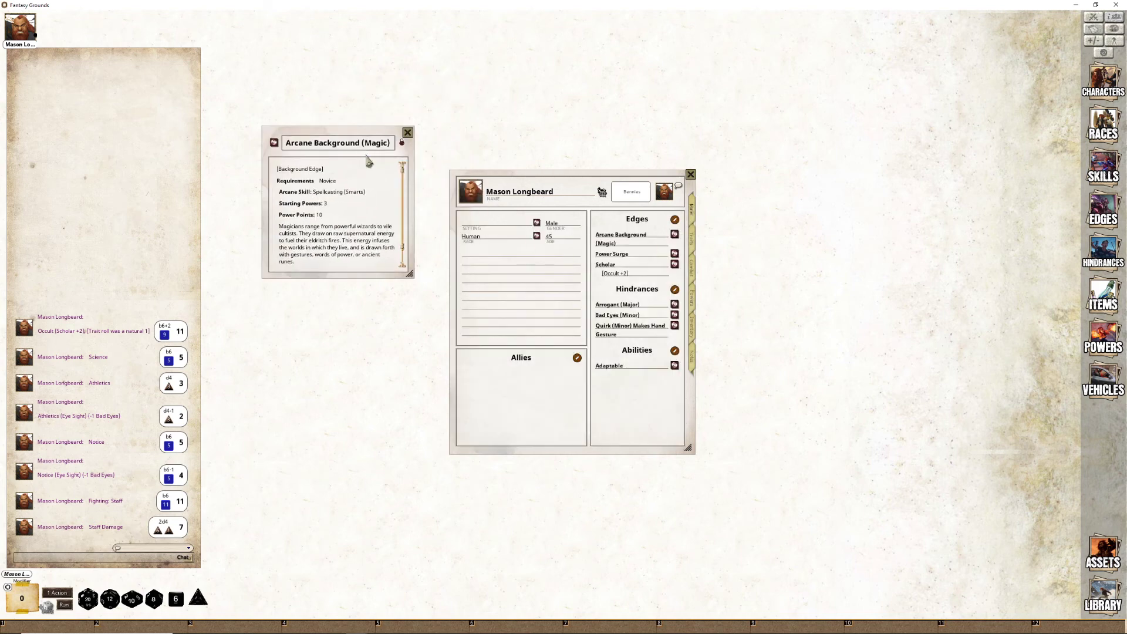
# Set the character's Arcane Background to Magic with current and maximum Power Points of 10
pyautogui.click(693, 297)
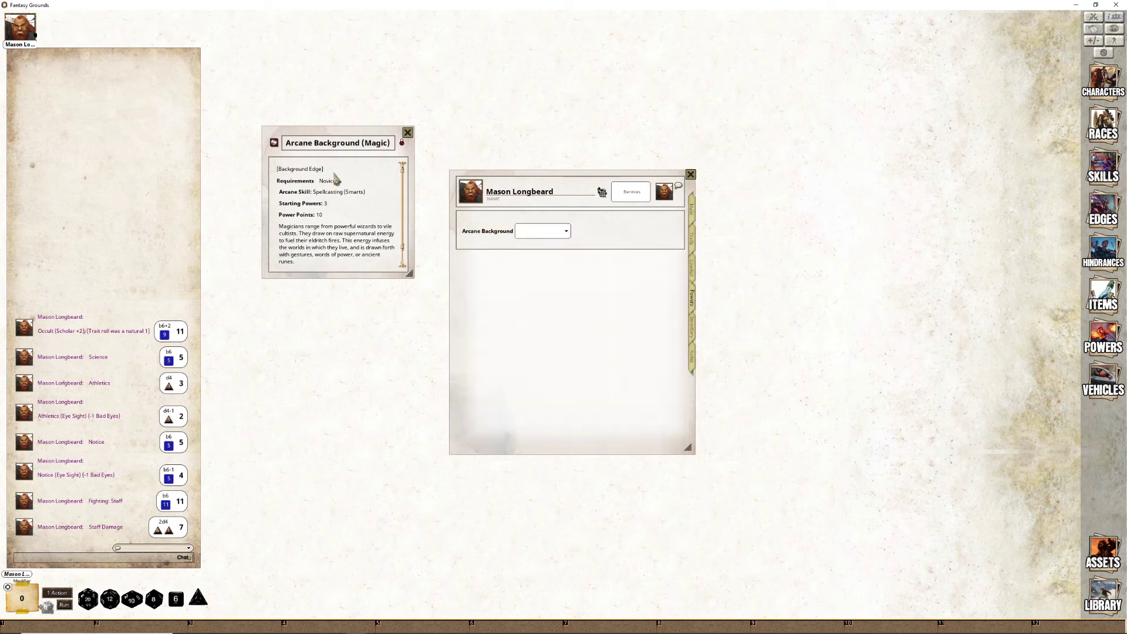
pyautogui.click(566, 232)
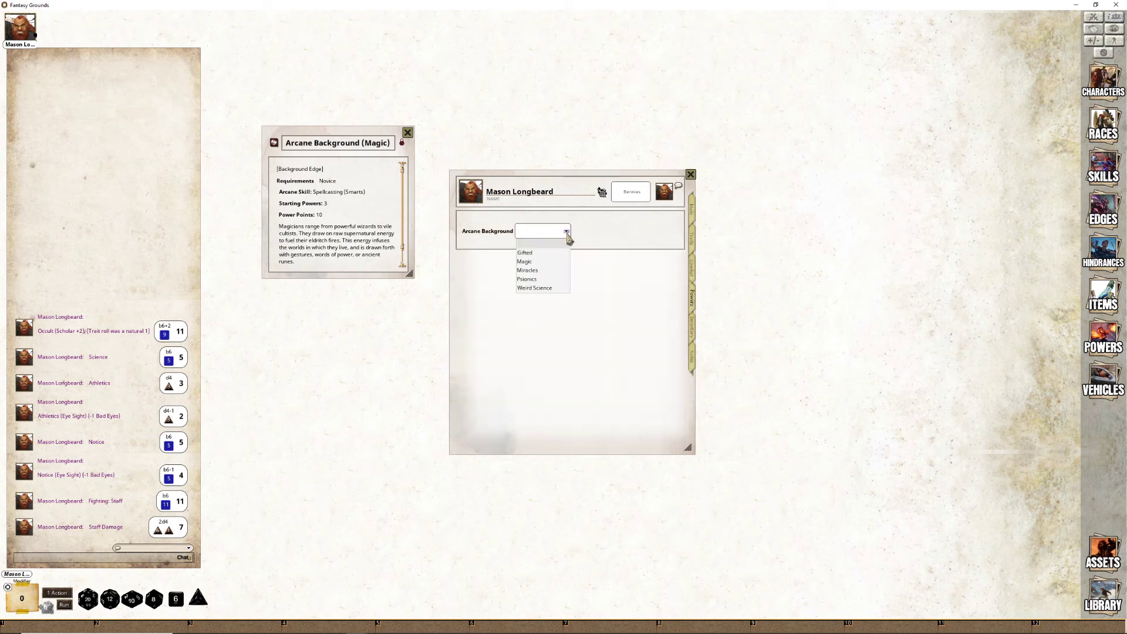
pyautogui.click(531, 262)
pyautogui.click(644, 230)
pyautogui.write('10')
pyautogui.click(668, 231)
pyautogui.write('10')
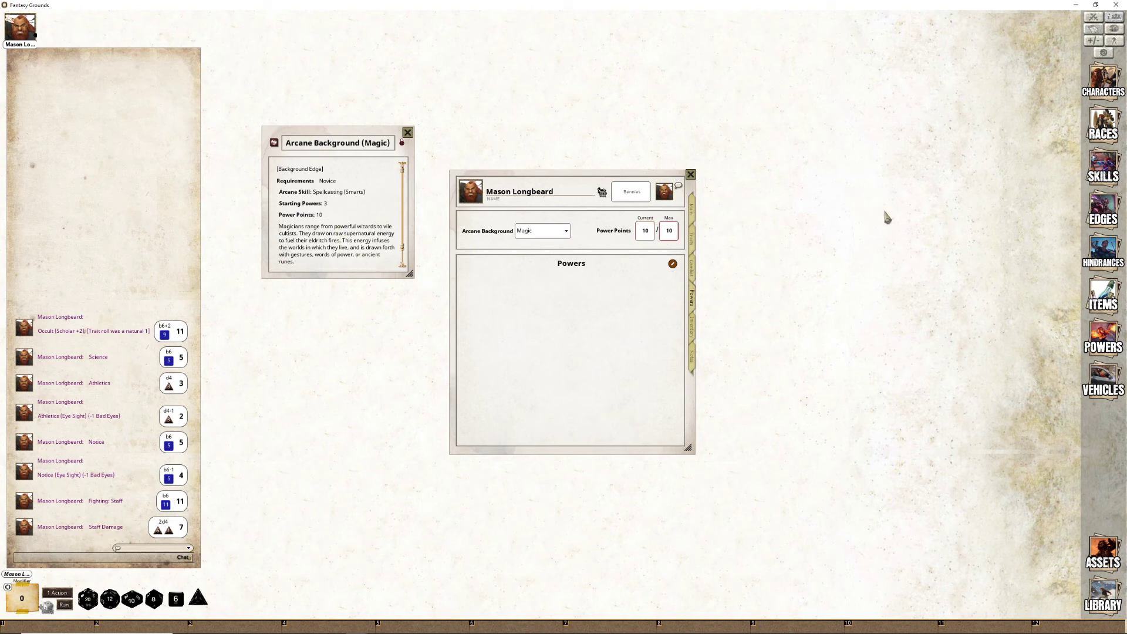
# Open the list of powers beside the character sheet and filter it to Novice rank
pyautogui.click(1104, 343)
pyautogui.moveTo(911, 186); pyautogui.dragTo(833, 206)
pyautogui.scroll(-15, 772, 317)
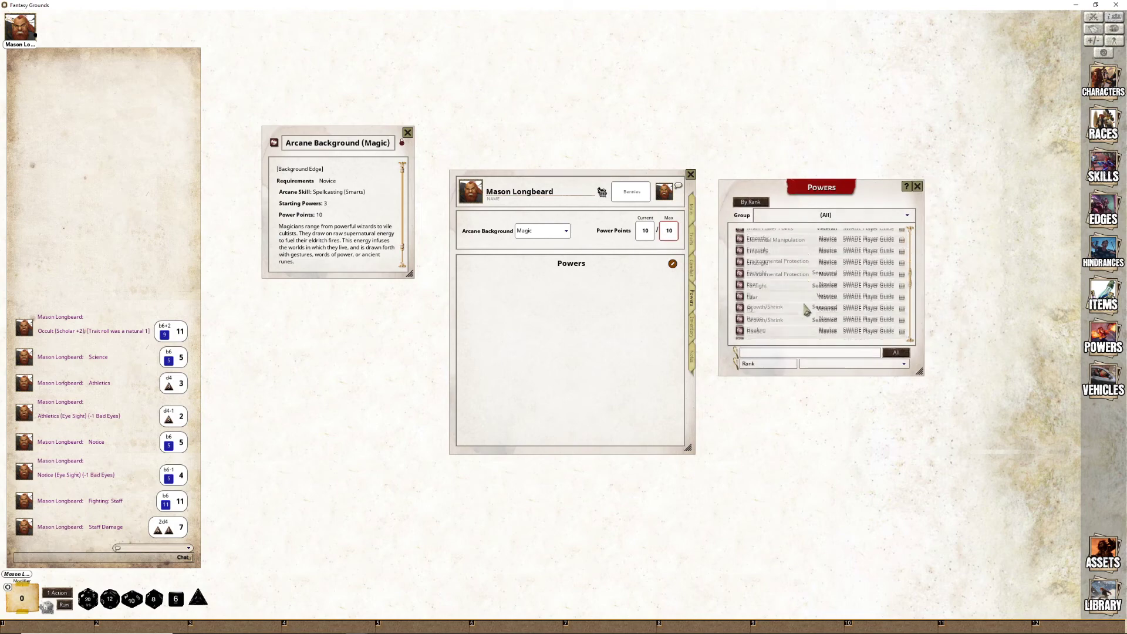
pyautogui.scroll(20, 795, 311)
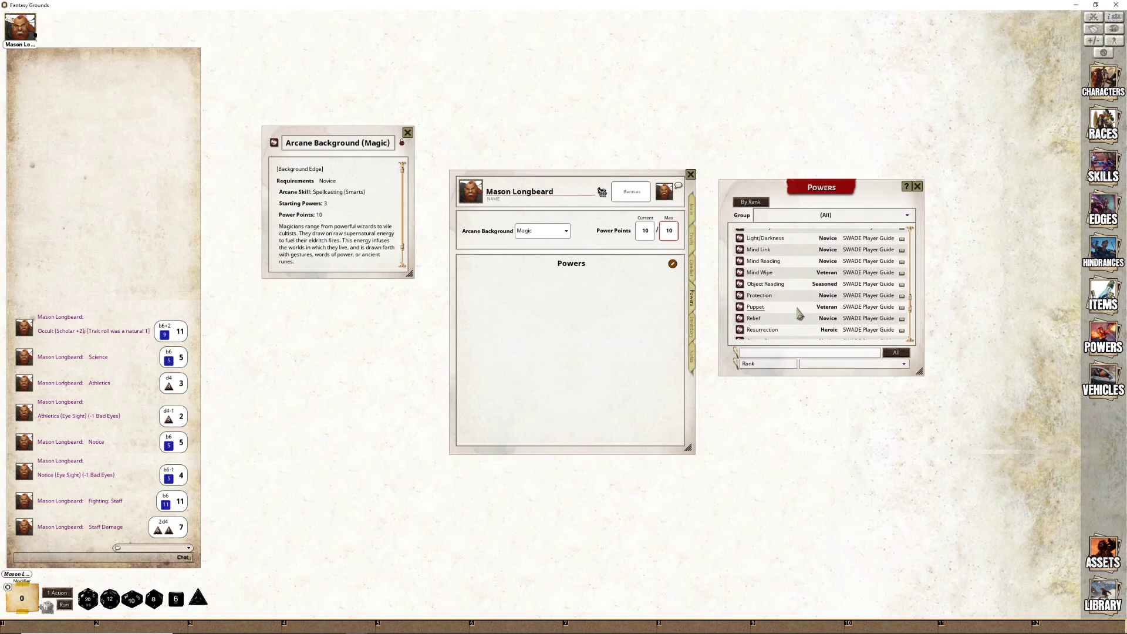
pyautogui.click(832, 365)
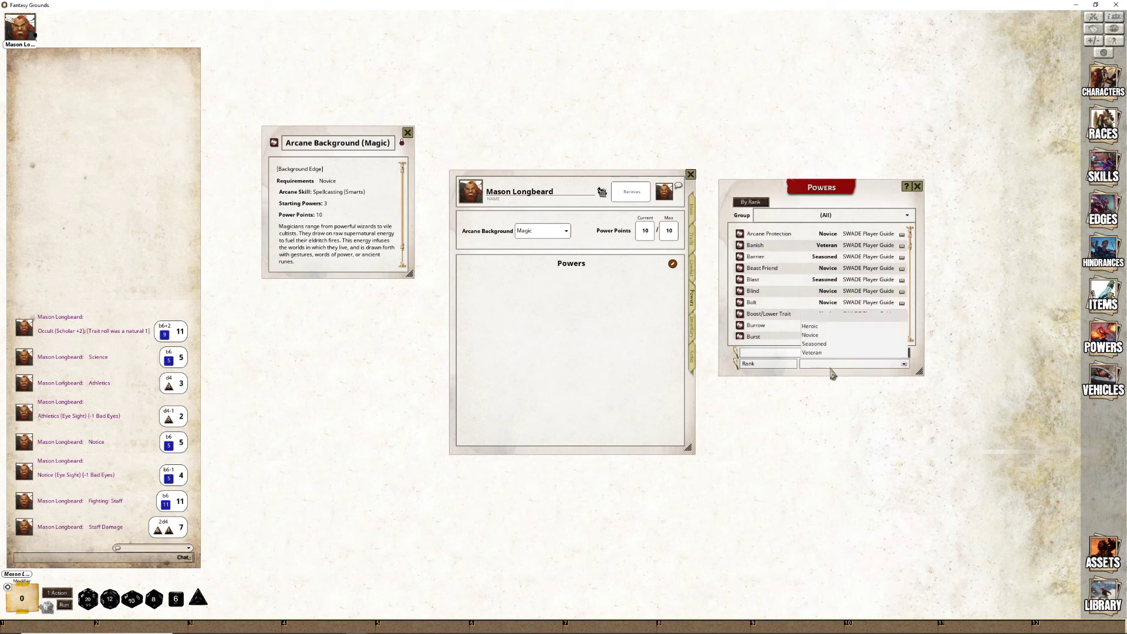
pyautogui.click(813, 335)
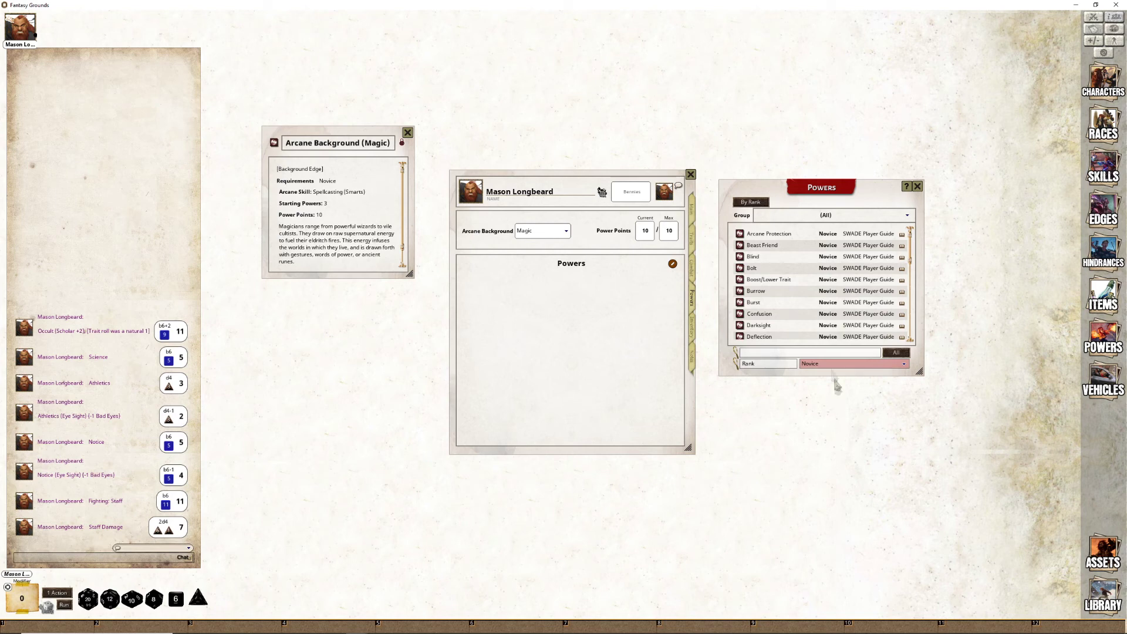
# Add the Bolt, Deflection and Havoc powers to the character
pyautogui.moveTo(740, 268); pyautogui.dragTo(538, 331)
pyautogui.scroll(-2, 769, 330)
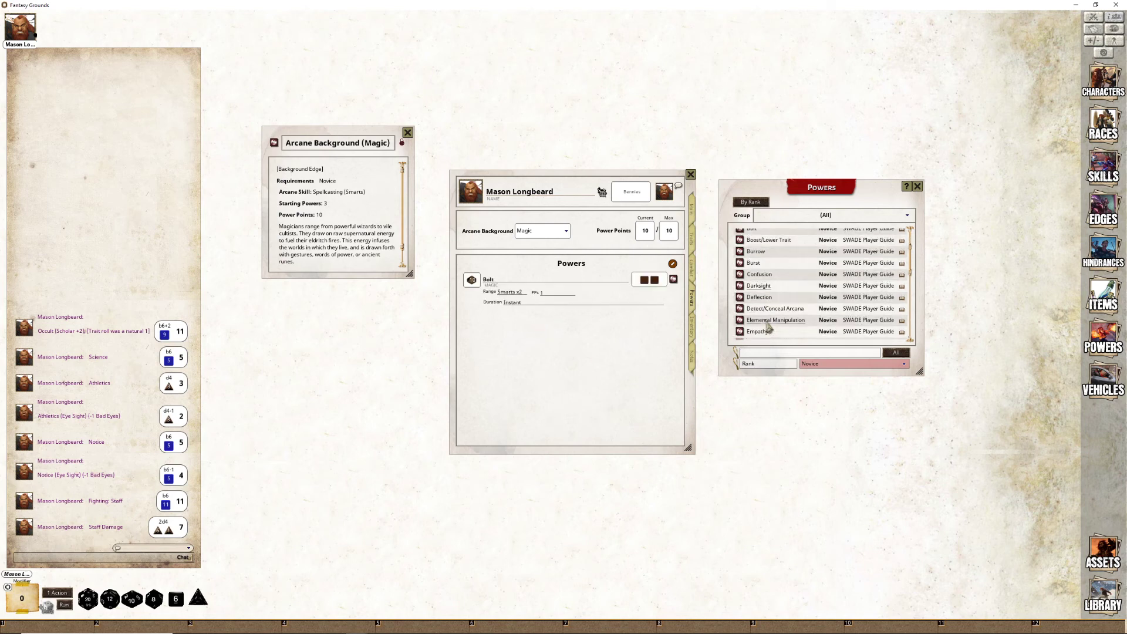
pyautogui.moveTo(739, 297); pyautogui.dragTo(596, 360)
pyautogui.scroll(-3, 812, 311)
pyautogui.moveTo(740, 271); pyautogui.dragTo(557, 380)
pyautogui.click(531, 283)
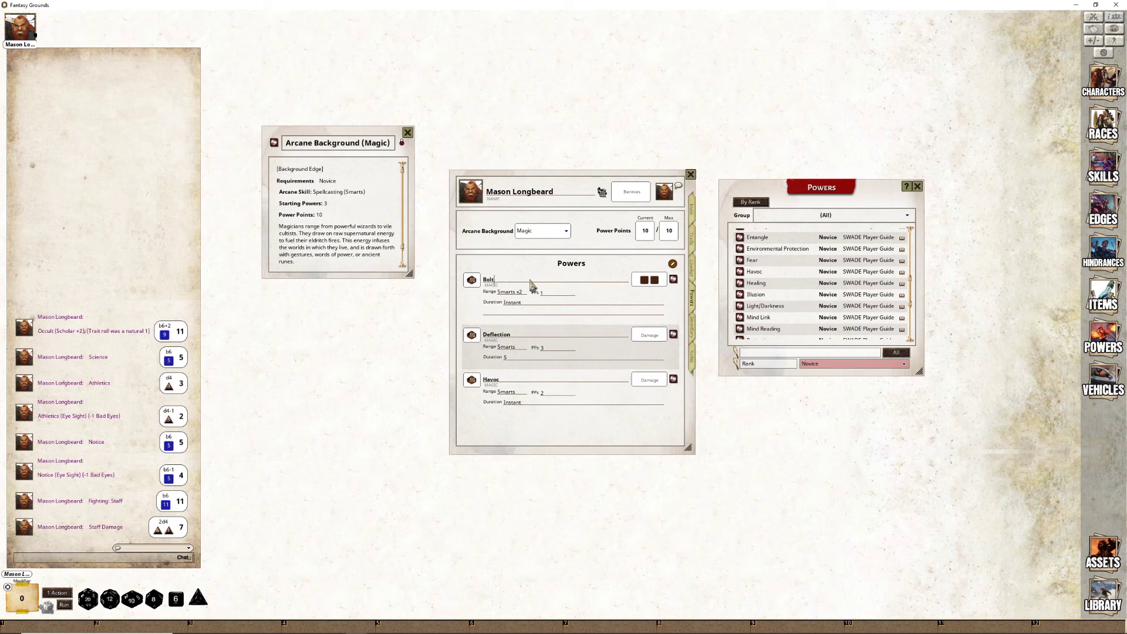
pyautogui.click(559, 343)
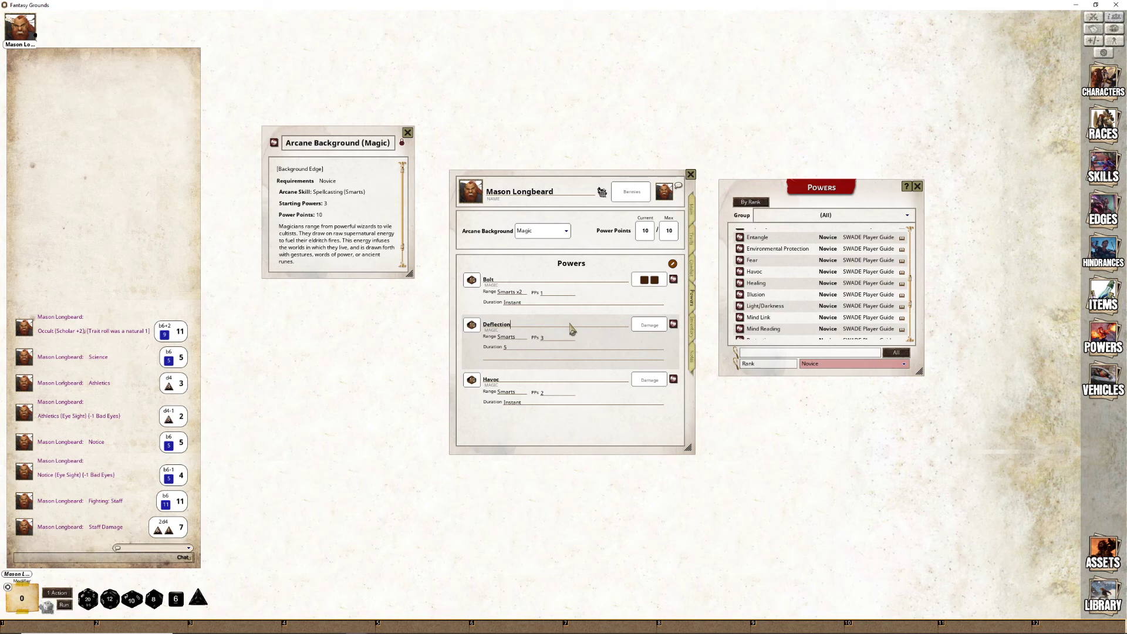
pyautogui.click(595, 379)
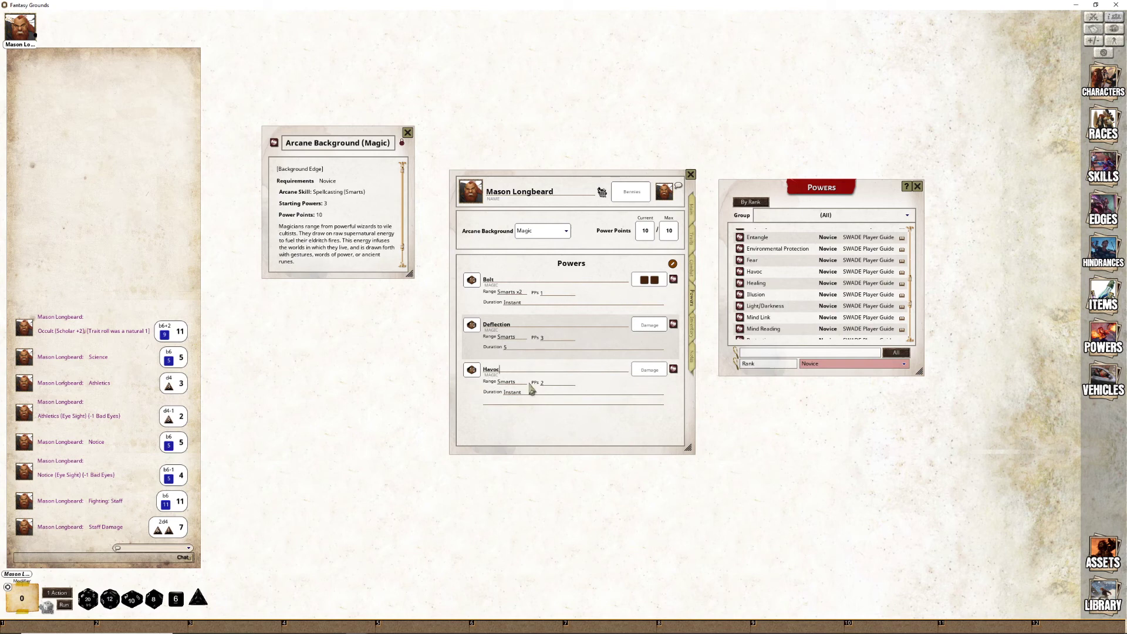
# Rename the Bolt power as "Firey Bolt of Doom"
pyautogui.click(524, 281)
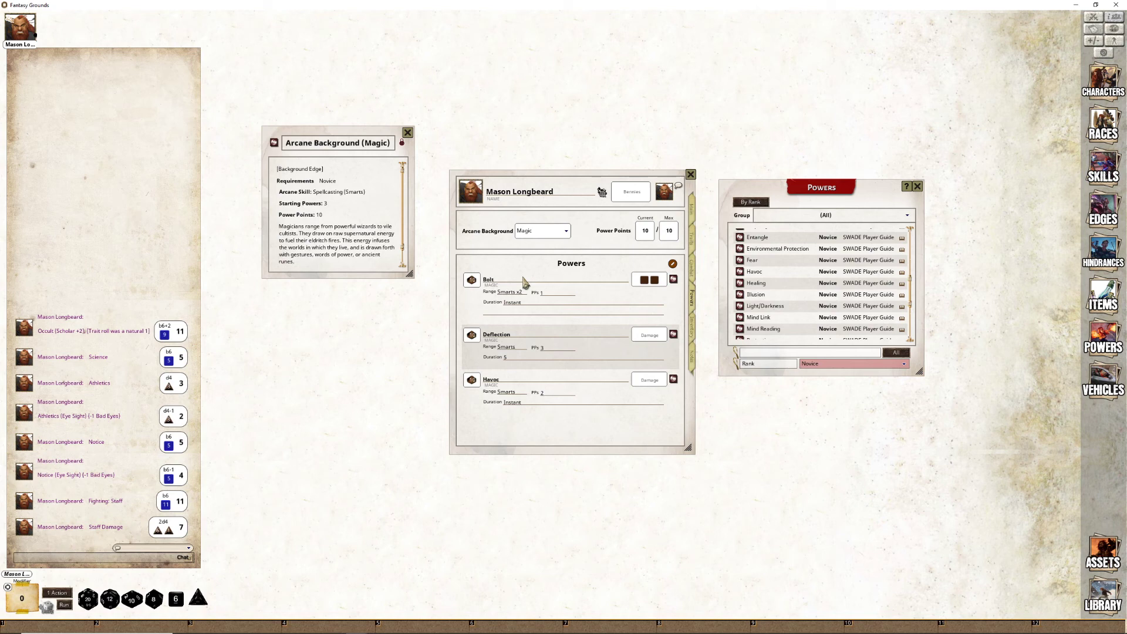
pyautogui.press('BackSpace')
pyautogui.press('BackSpace')
pyautogui.press('BackSpace')
pyautogui.press('BackSpace')
pyautogui.write('Fi')
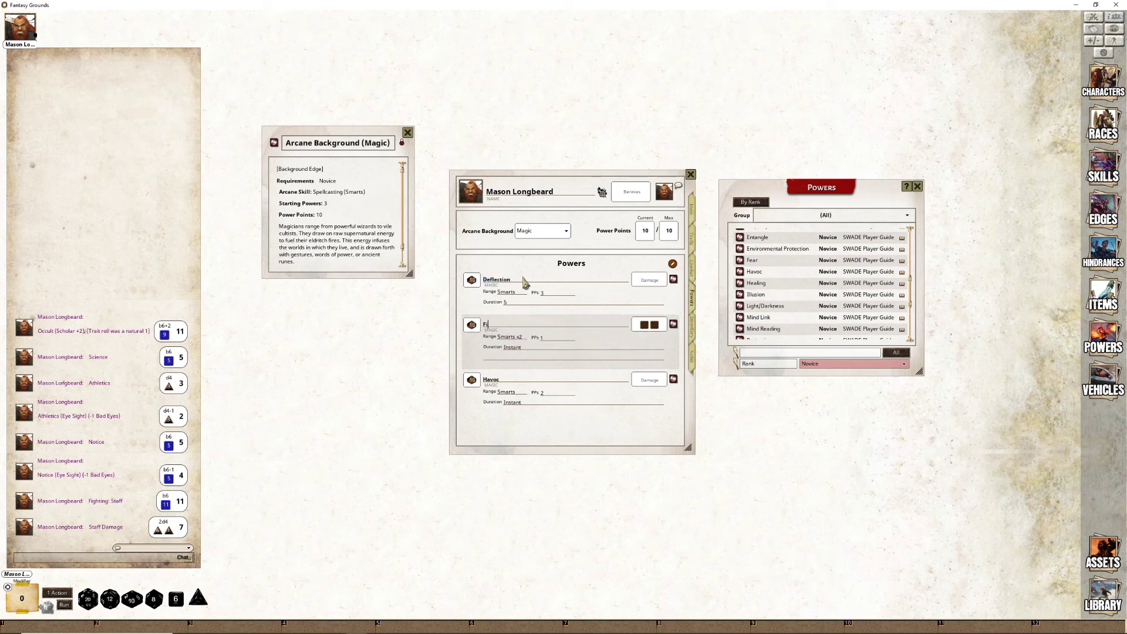
pyautogui.write('rey Bol')
pyautogui.click(559, 348)
# Rename the Deflection power as "Mirror Image" and the Havoc power as "Back Off!"
pyautogui.click(535, 282)
pyautogui.hotkey('ctrl', 'a')
pyautogui.write('Mirror Image')
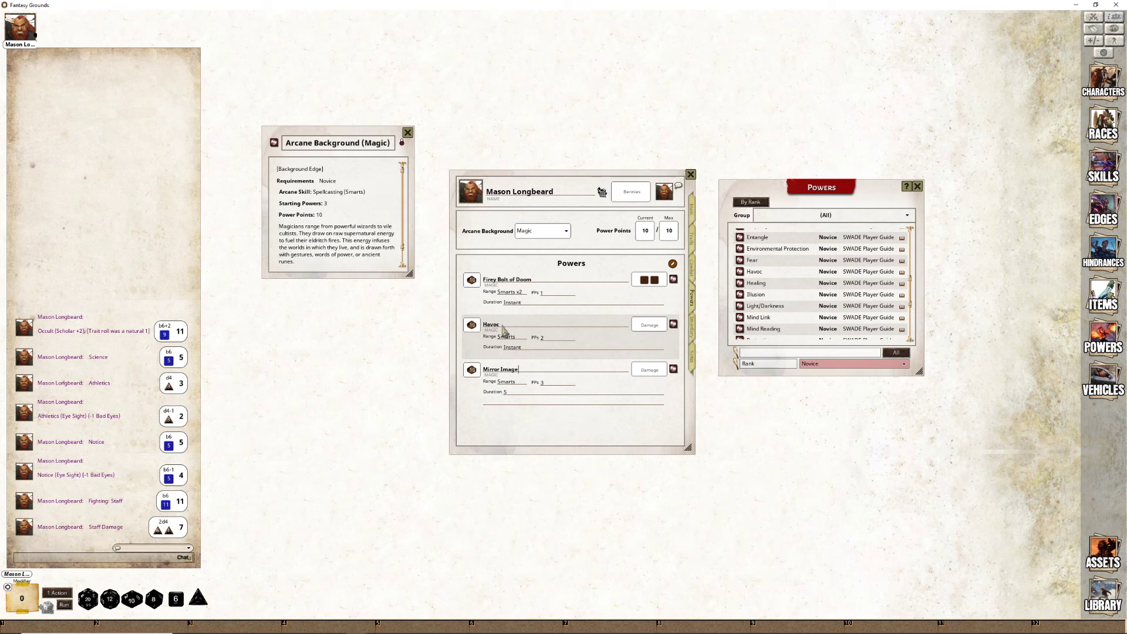
pyautogui.click(502, 329)
pyautogui.hotkey('ctrl', 'a')
pyautogui.write('Back Off!')
pyautogui.click(565, 342)
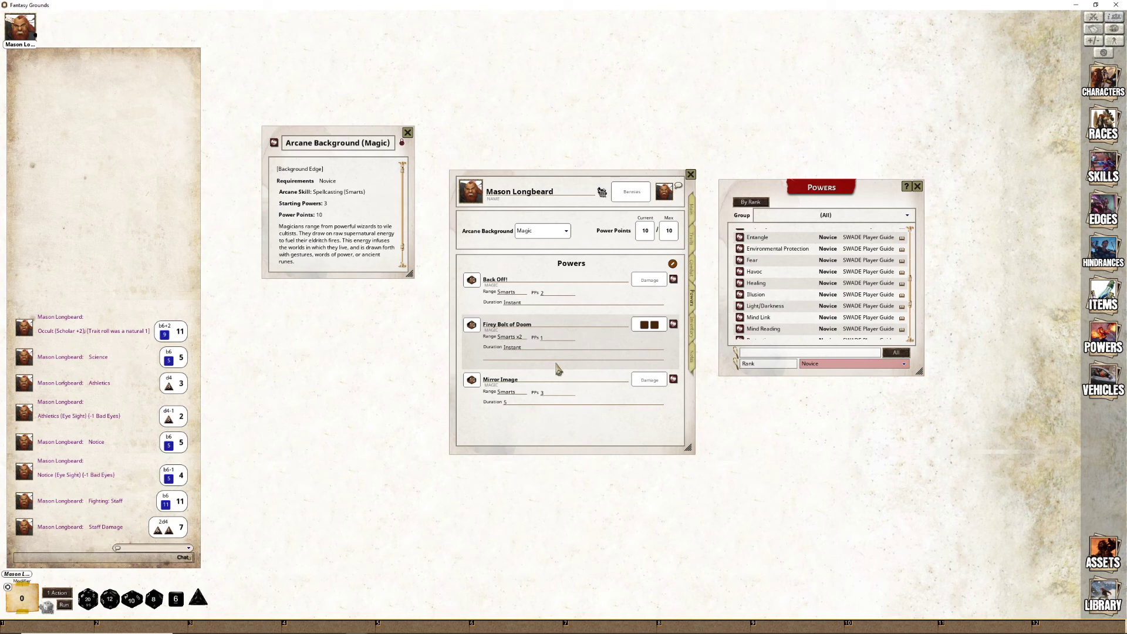
pyautogui.scroll(3, 757, 281)
pyautogui.scroll(3, 757, 280)
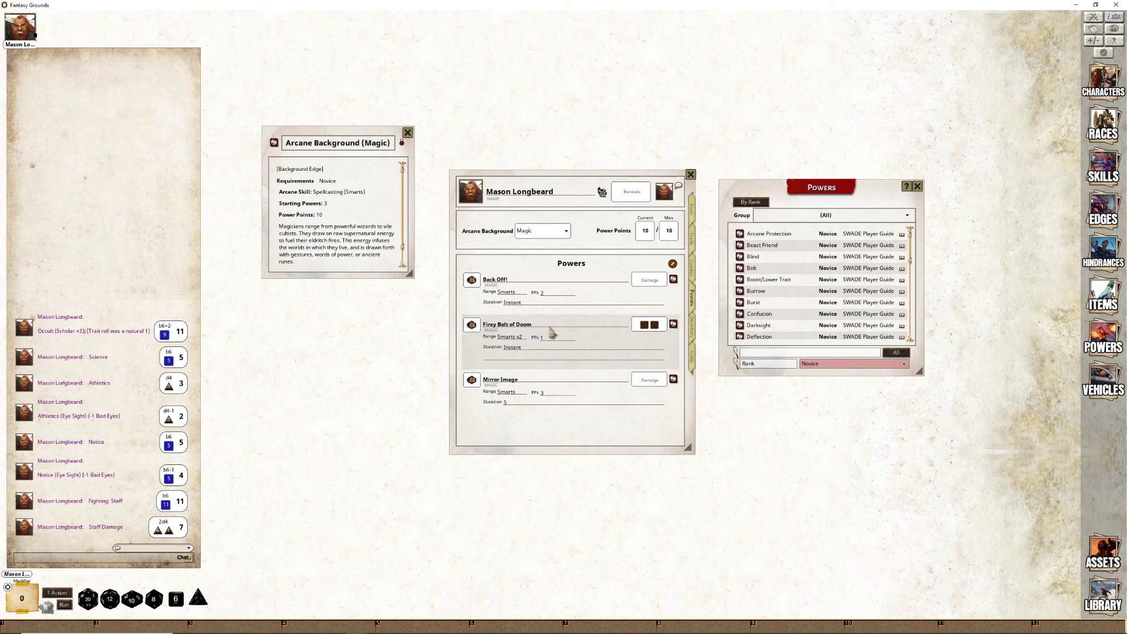
# Start a numbered advancement plan of four lines in the character's notes with "1 Str Increase", and close the powers list and edge description
pyautogui.click(693, 359)
pyautogui.click(486, 235)
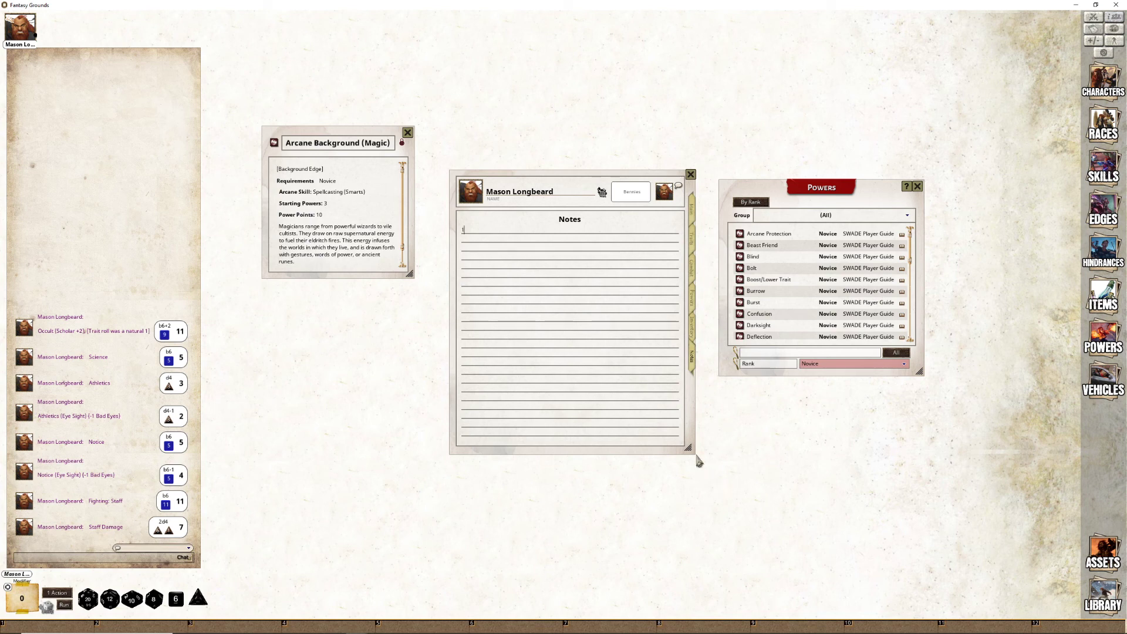
pyautogui.write('1 Str Increase')
pyautogui.click(516, 246)
pyautogui.click(917, 186)
pyautogui.click(407, 132)
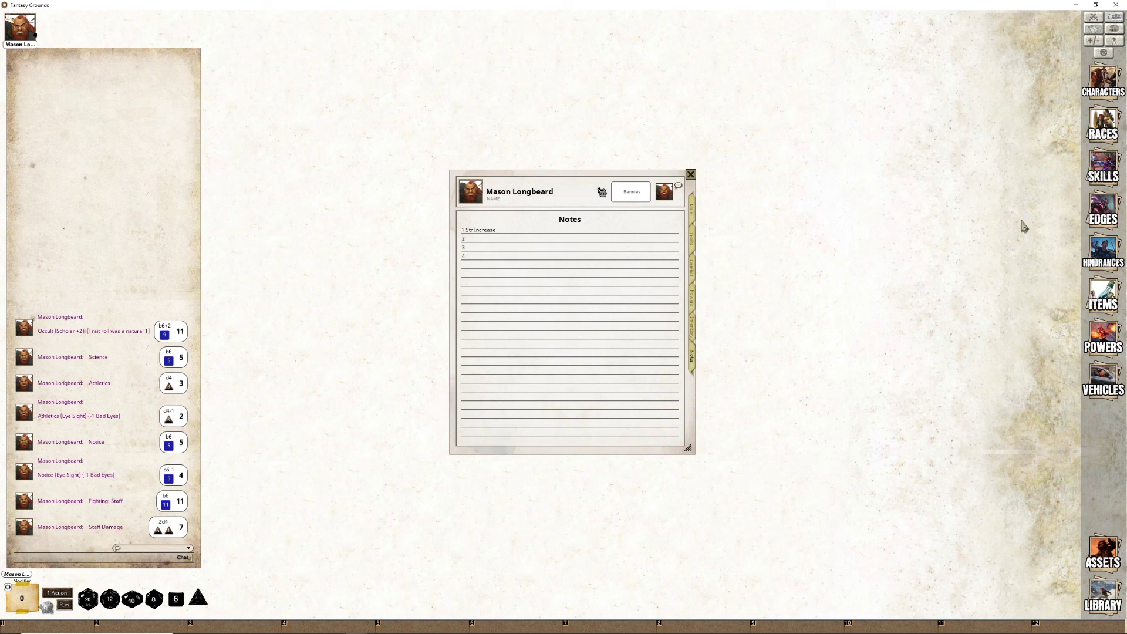
# Look up the Level Headed edge's requirements and write "Level Headed?" on line 4 of the character's notes
pyautogui.click(1102, 209)
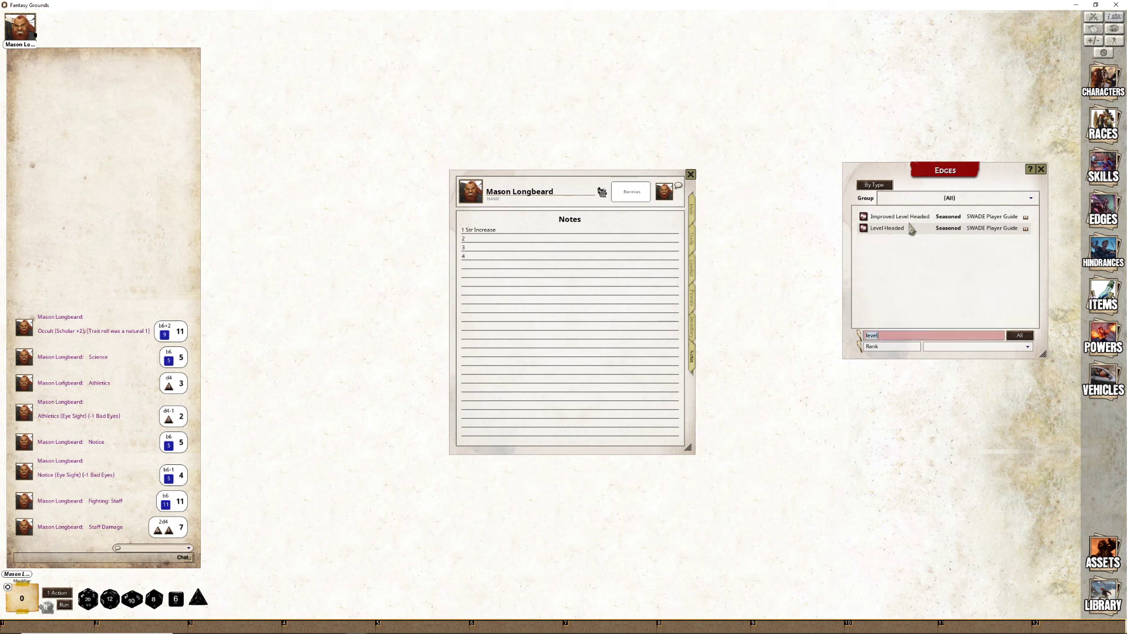
pyautogui.click(891, 230)
pyautogui.moveTo(577, 293); pyautogui.dragTo(790, 207)
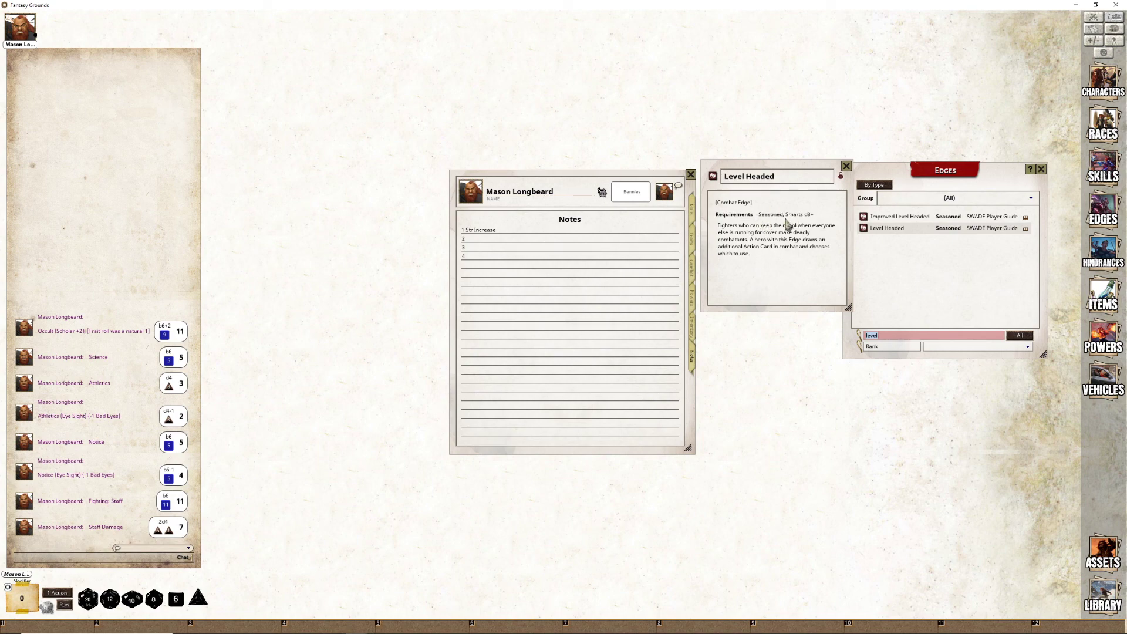
pyautogui.click(483, 261)
pyautogui.write('Level Headed?')
pyautogui.click(846, 166)
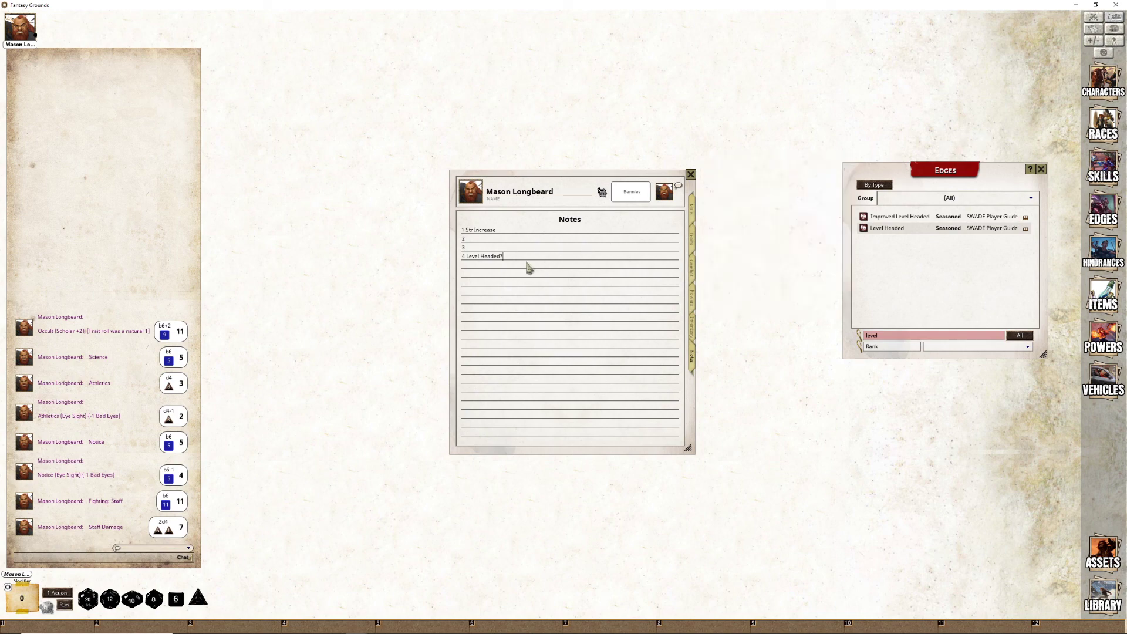
# Add a separate "New Power" line below the numbered advances in the notes and close the edges list
pyautogui.click(527, 274)
pyautogui.write('New Power')
pyautogui.click(510, 243)
pyautogui.click(1041, 169)
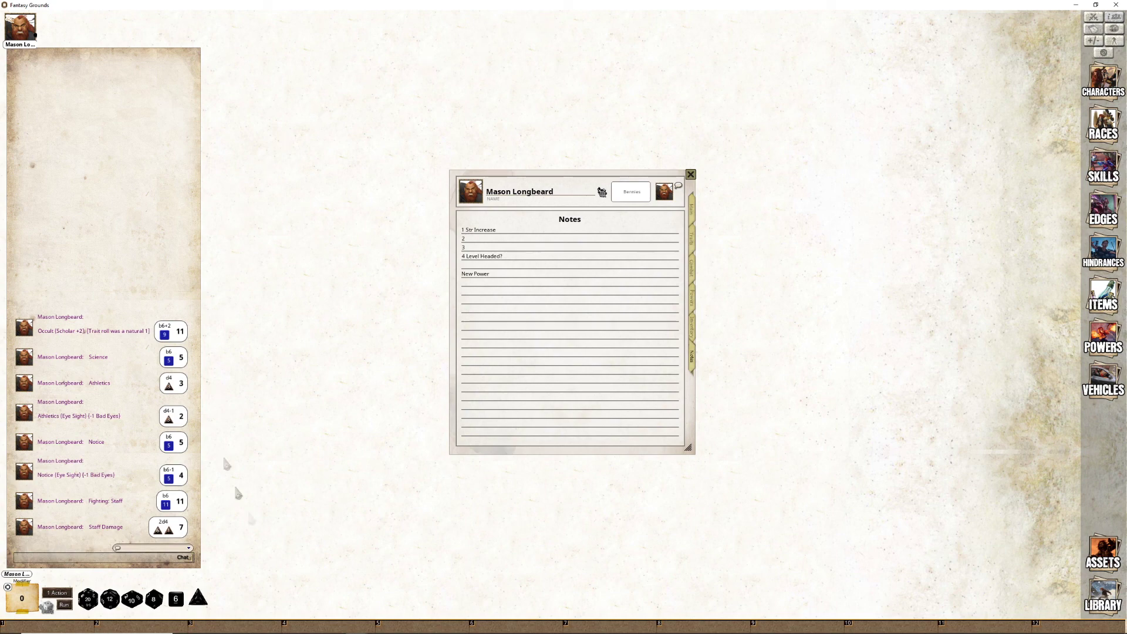
# Review the finished character sheet's main details, traits, combat, powers and inventory pages
pyautogui.click(693, 209)
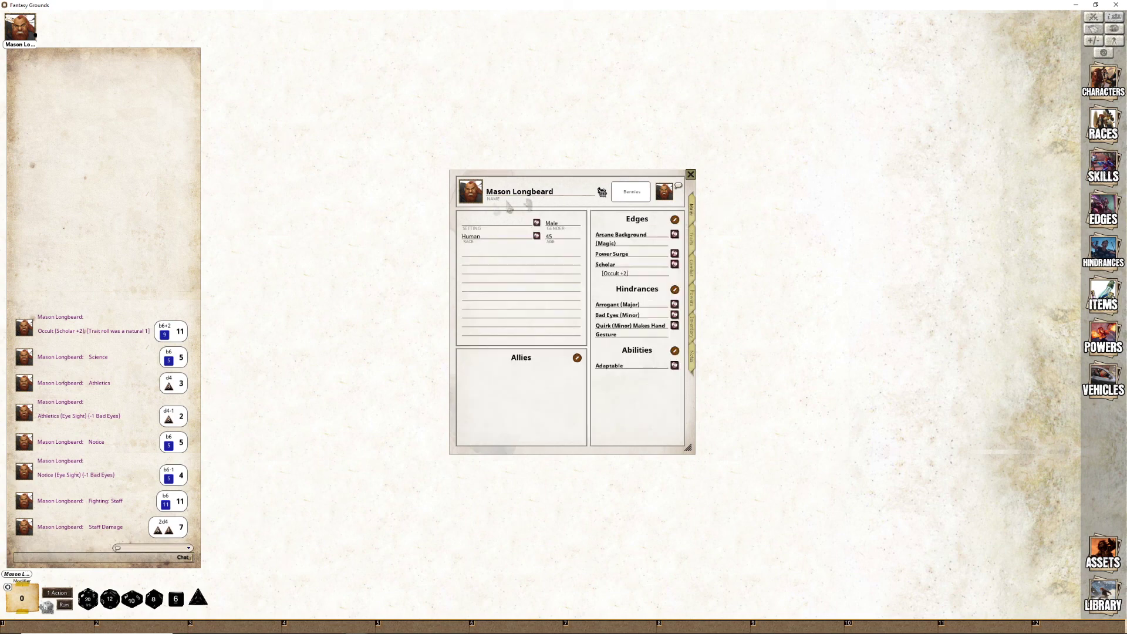
pyautogui.click(692, 239)
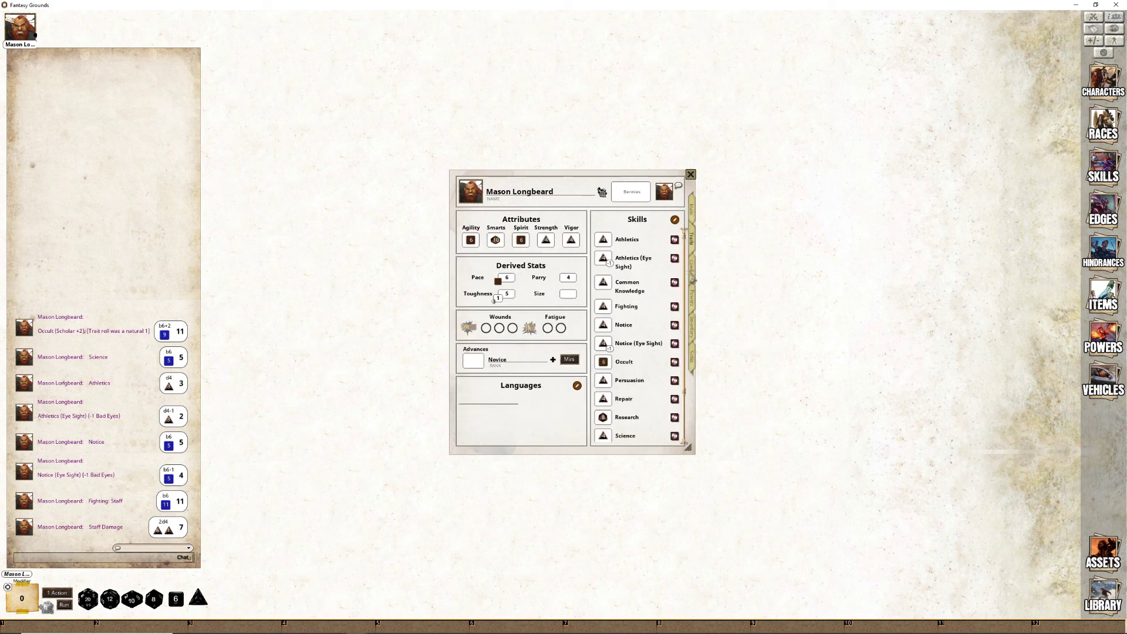
pyautogui.click(694, 277)
pyautogui.click(694, 306)
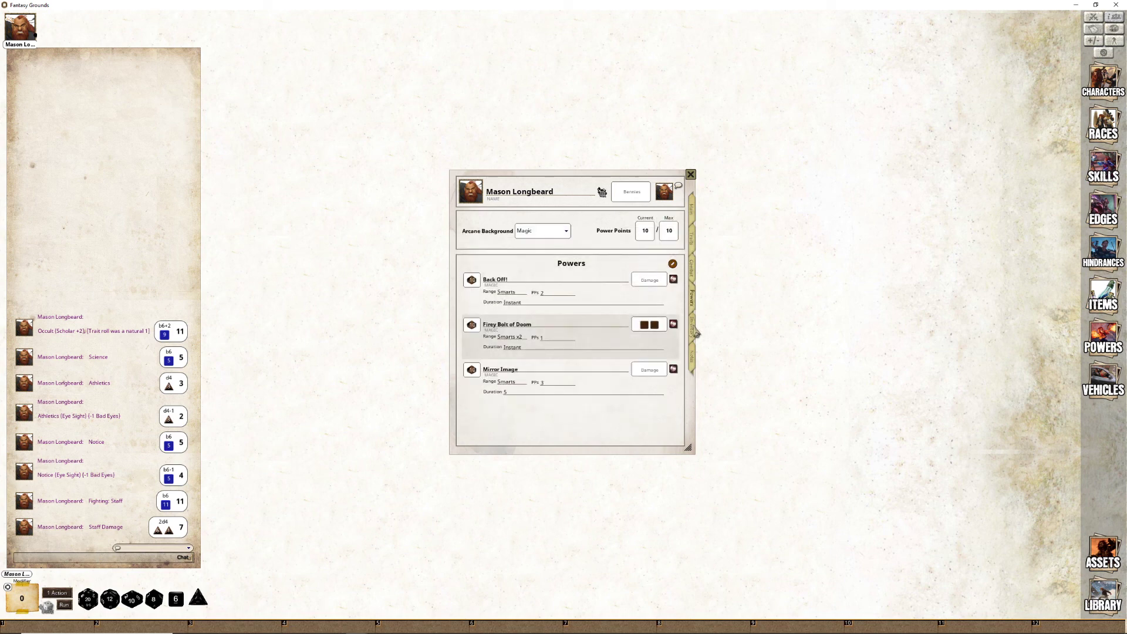
pyautogui.click(695, 332)
pyautogui.click(694, 210)
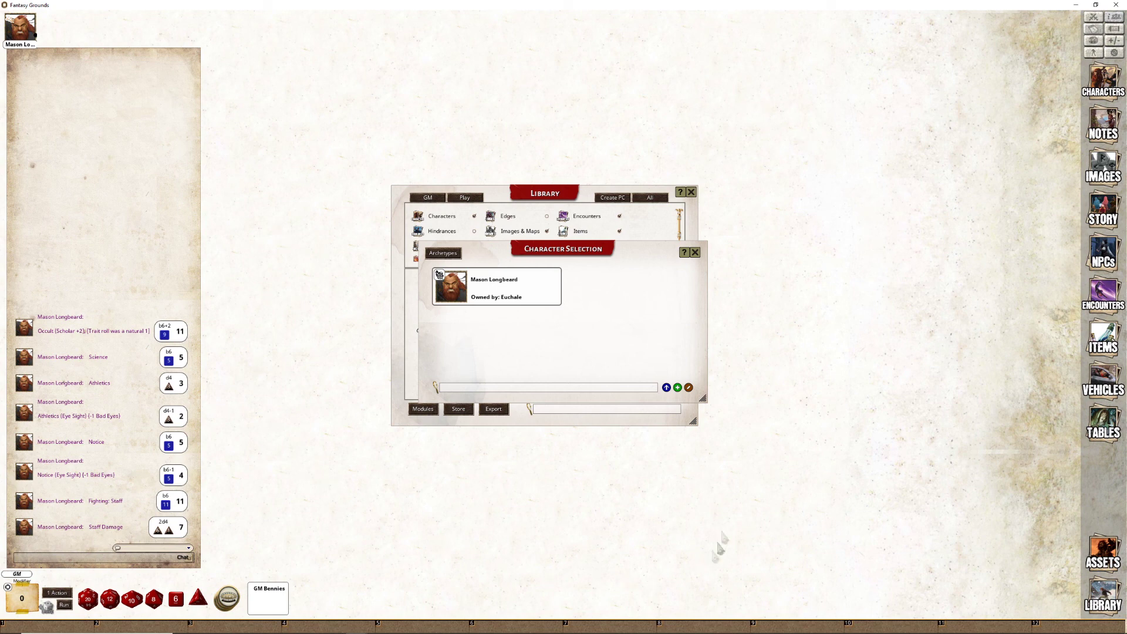
# Turn on editing for the Character Selection list in the GM session
pyautogui.click(689, 387)
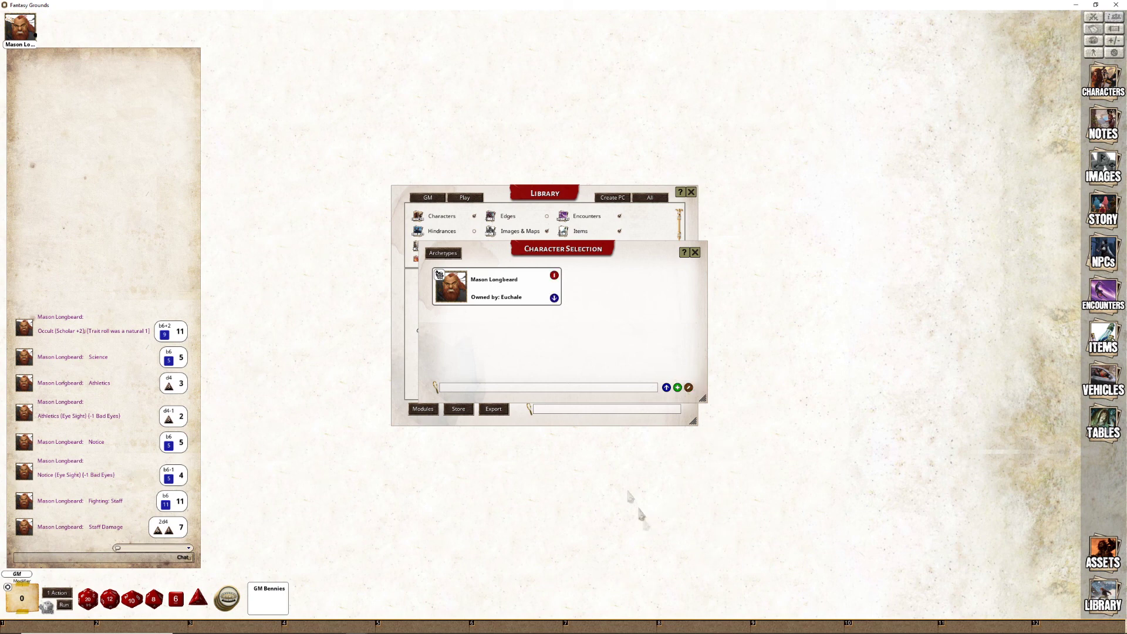